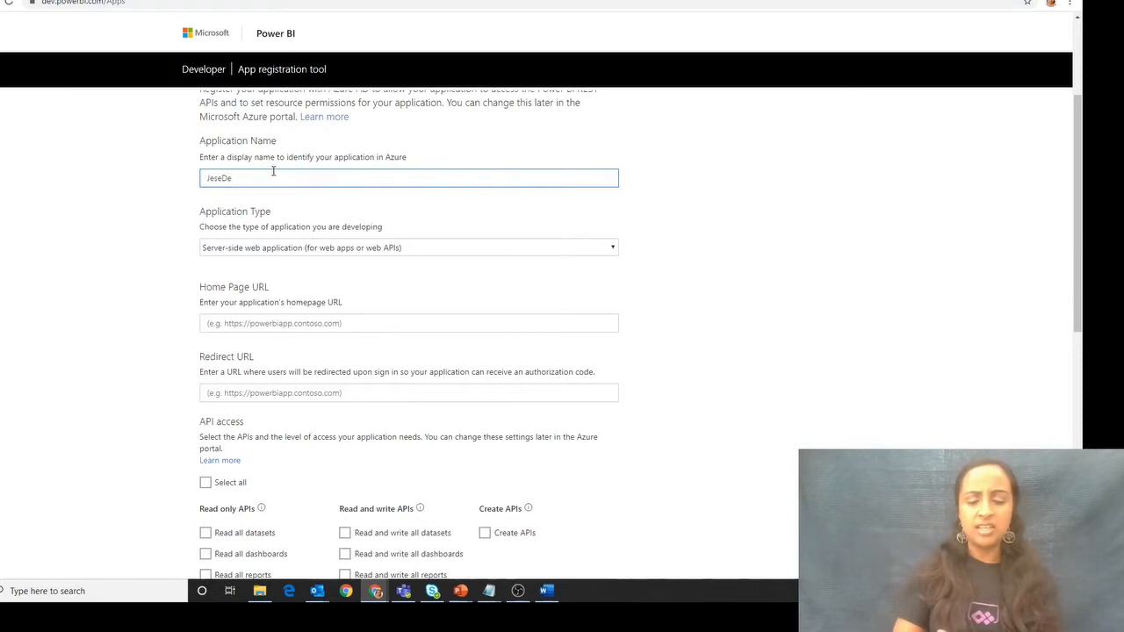
- Complete the application name as JeseDevTest and choose Server-side web application as the application type
type("vTest")
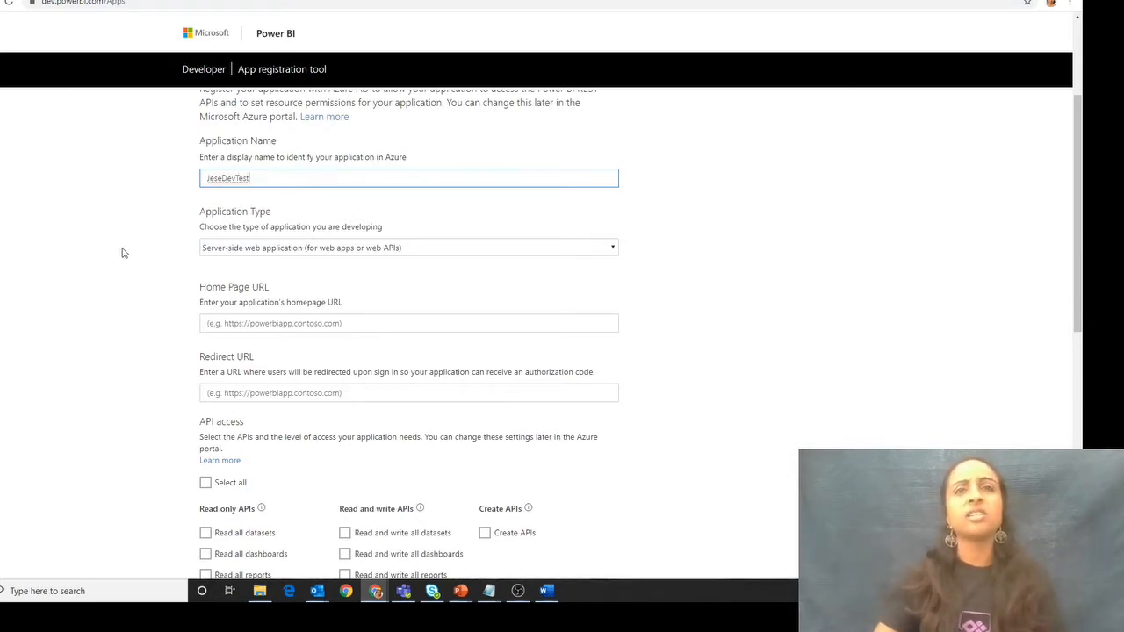
left_click(124, 252)
scroll(180, 268, "down", 1)
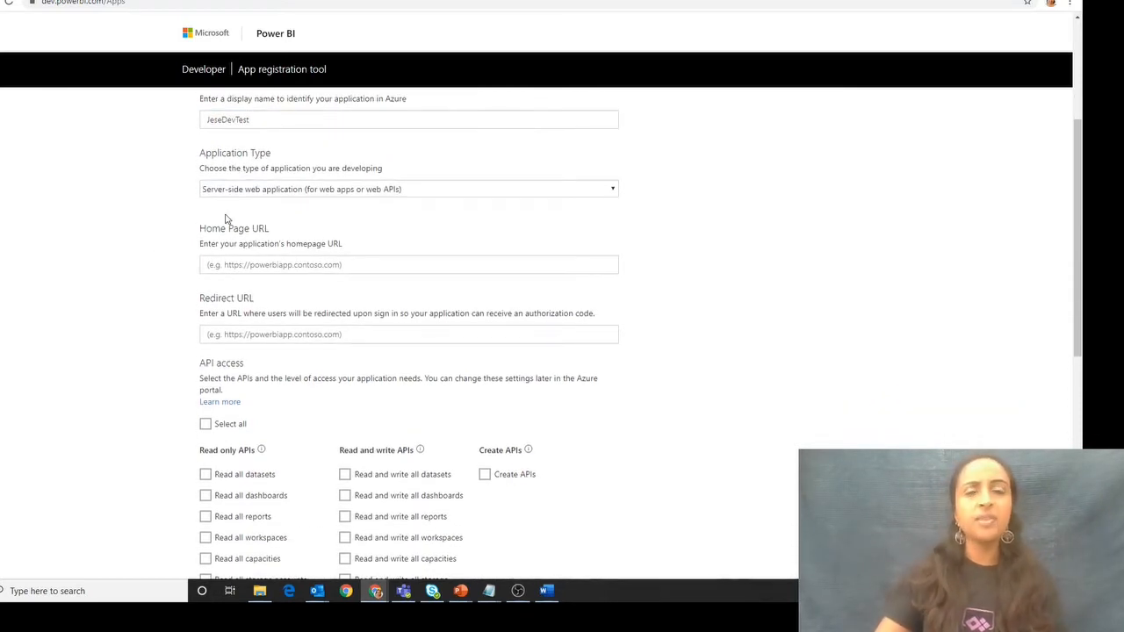
left_click(247, 190)
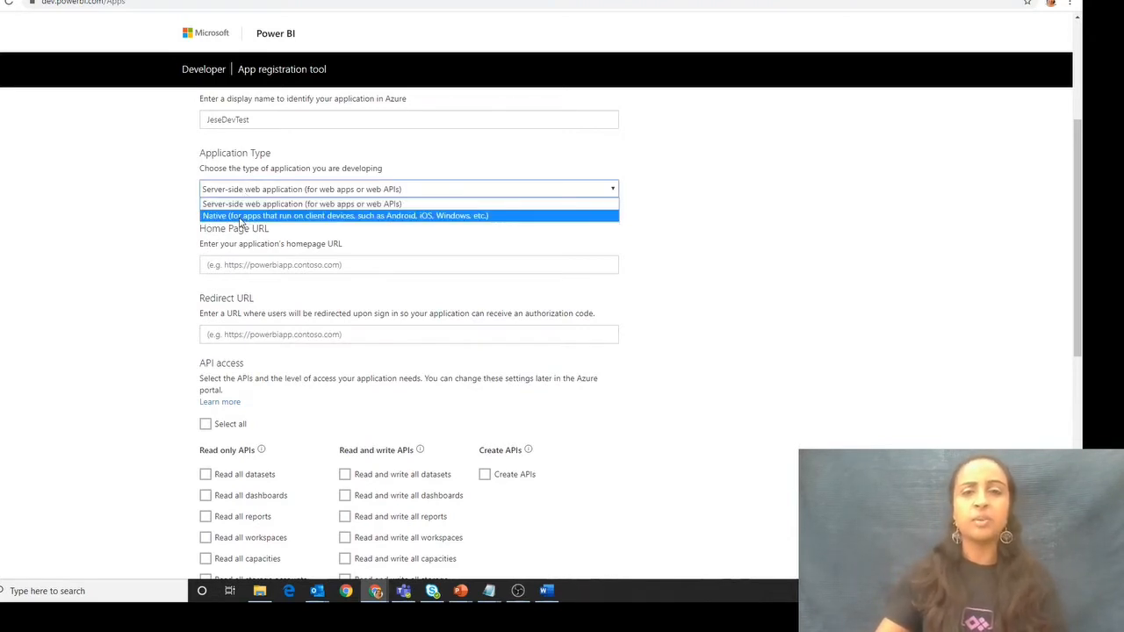
left_click(243, 204)
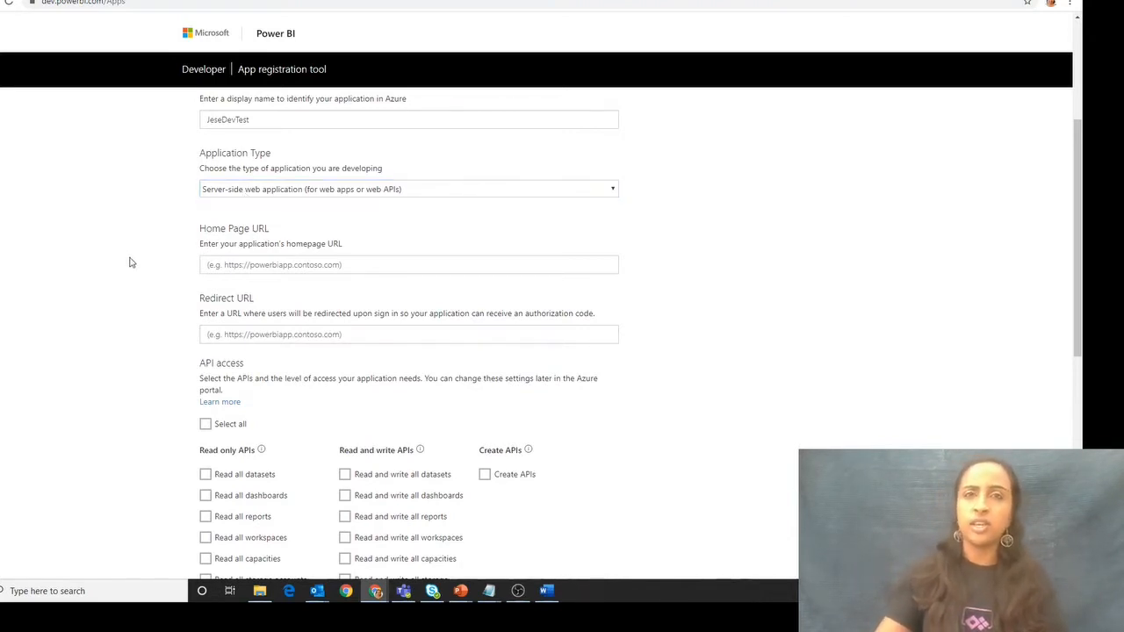
scroll(176, 246, "down", 1)
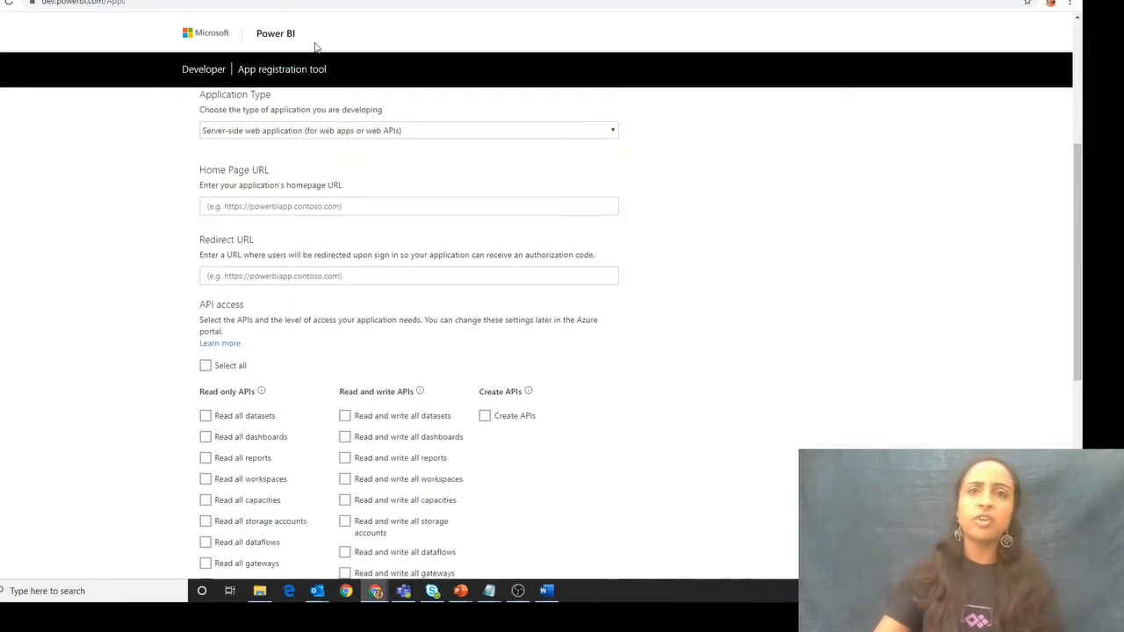
key("ctrl+l")
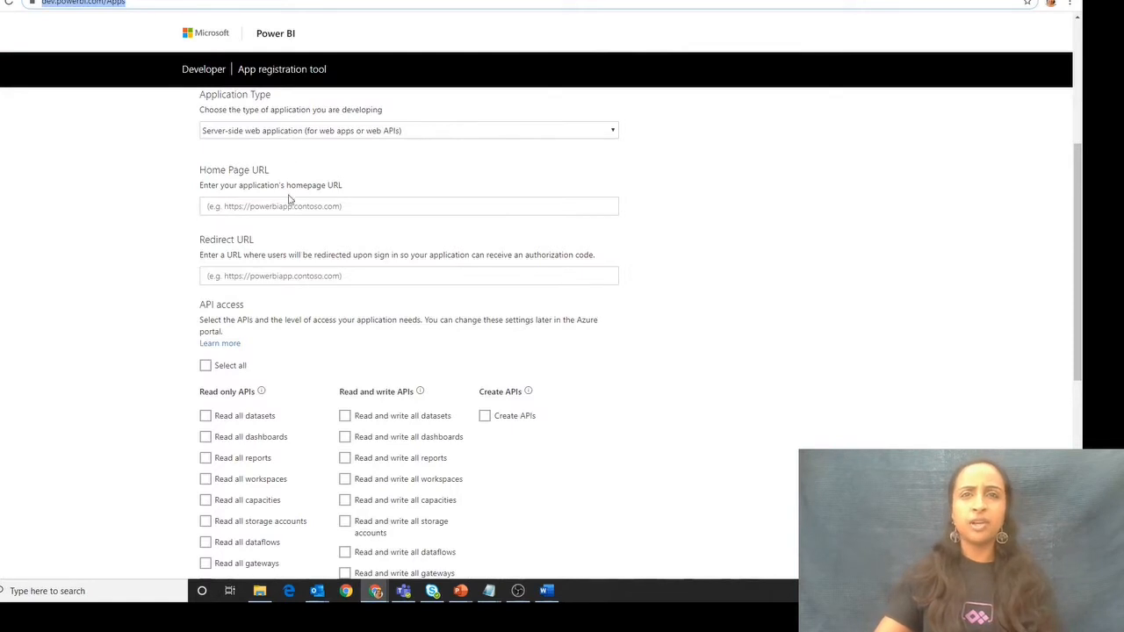
left_click(286, 206)
type("https://powerbi.microsoft.com/en-us/")
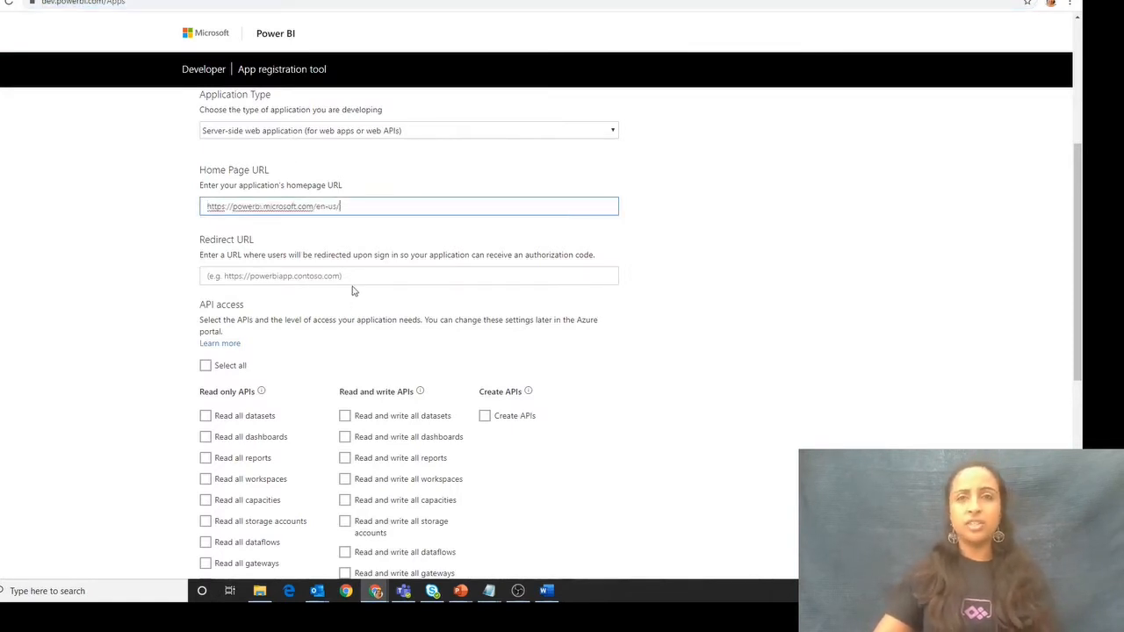
left_click(351, 279)
type("https://powerbi.microsoft.com/en-us/")
left_click(102, 285)
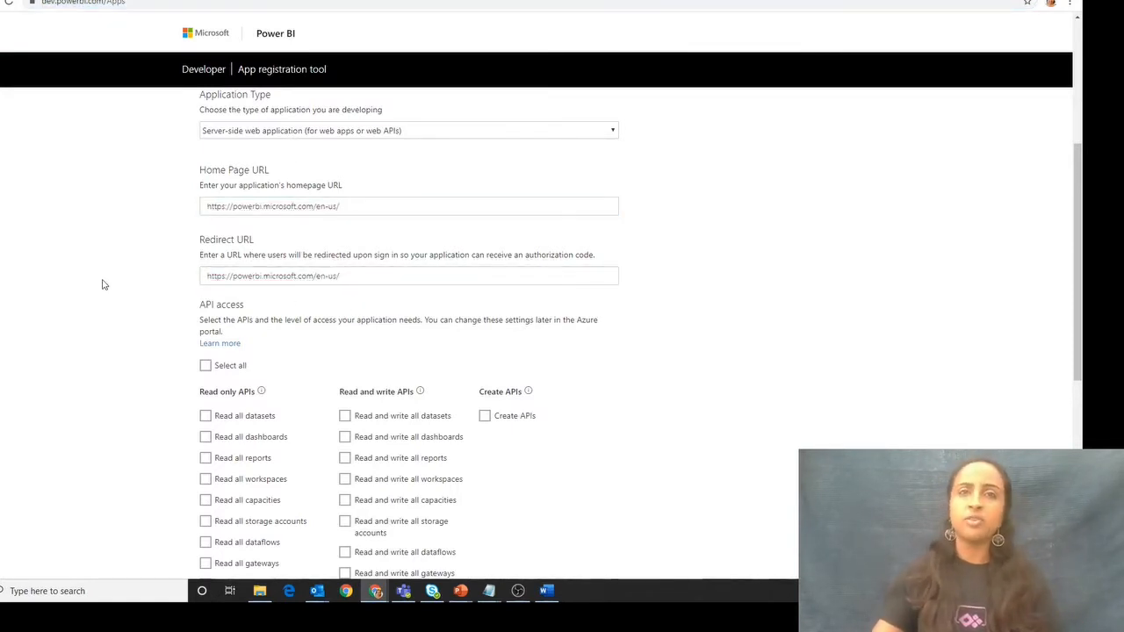
left_click_drag(230, 277, 349, 278)
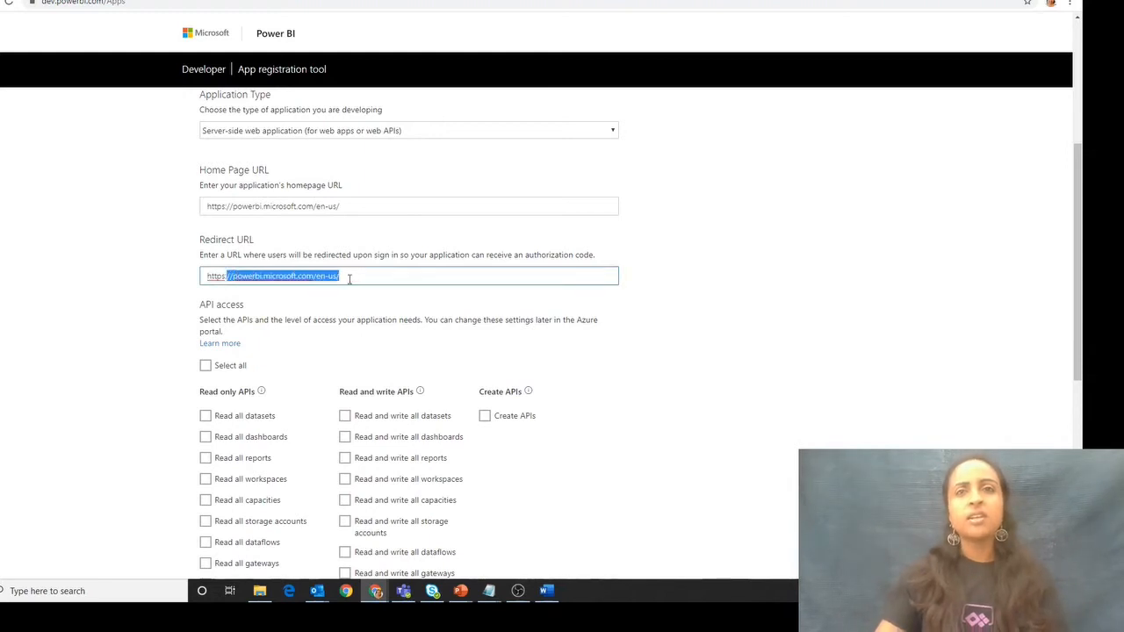
left_click(348, 278)
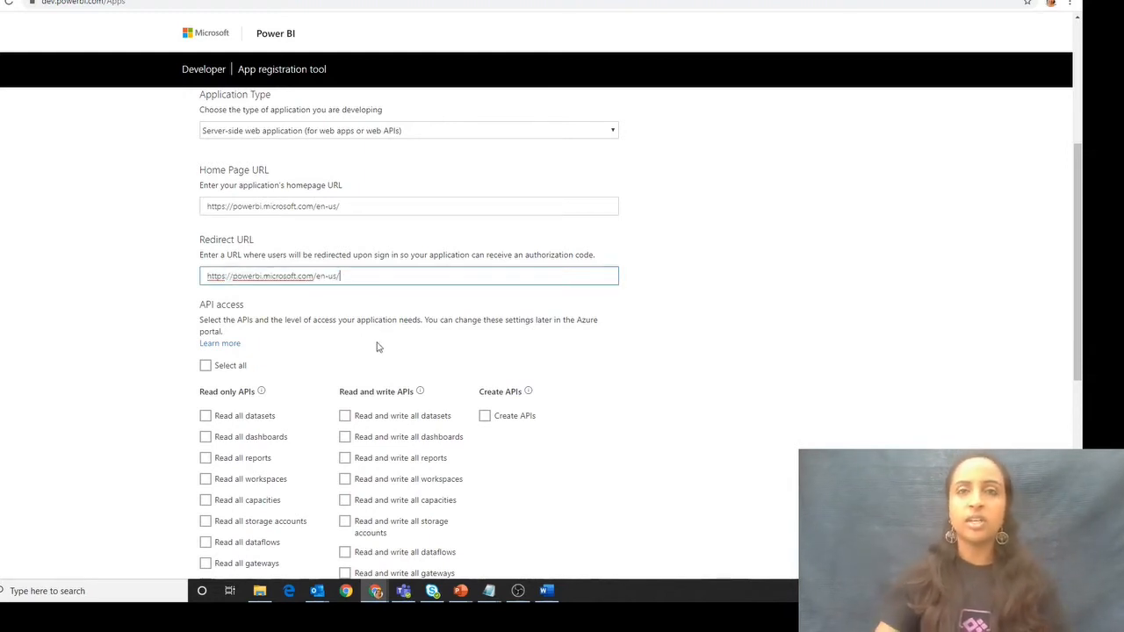
left_click(143, 369)
- Grant the application all read-only, read and write, and create API permissions and register it
scroll(141, 360, "down", 1)
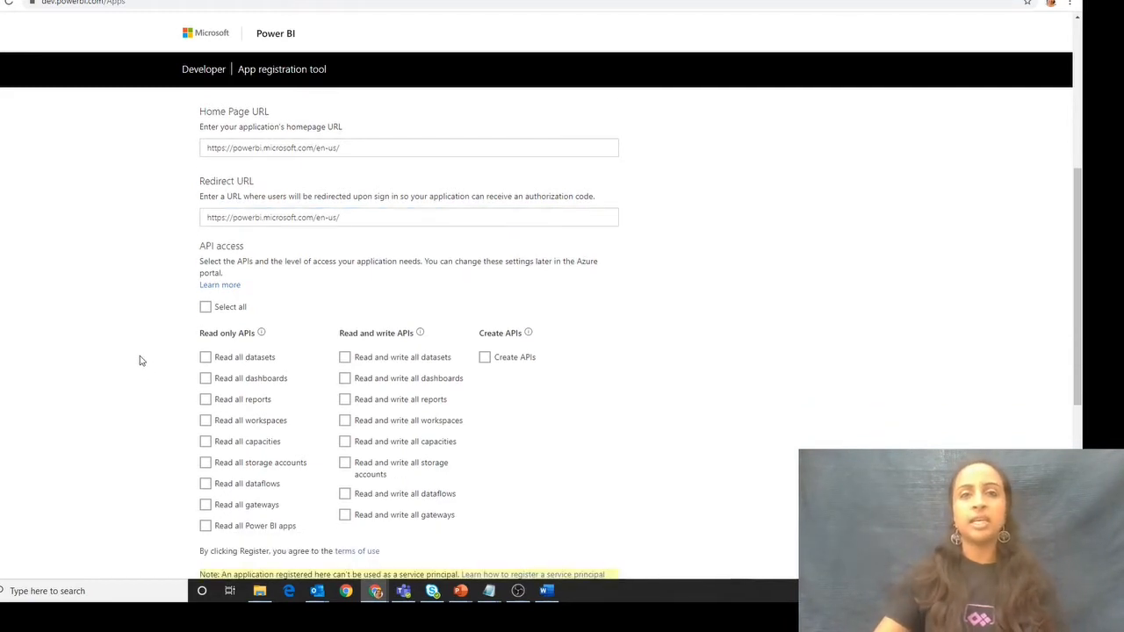
left_click(205, 307)
scroll(144, 367, "down", 1)
scroll(144, 367, "down", 1)
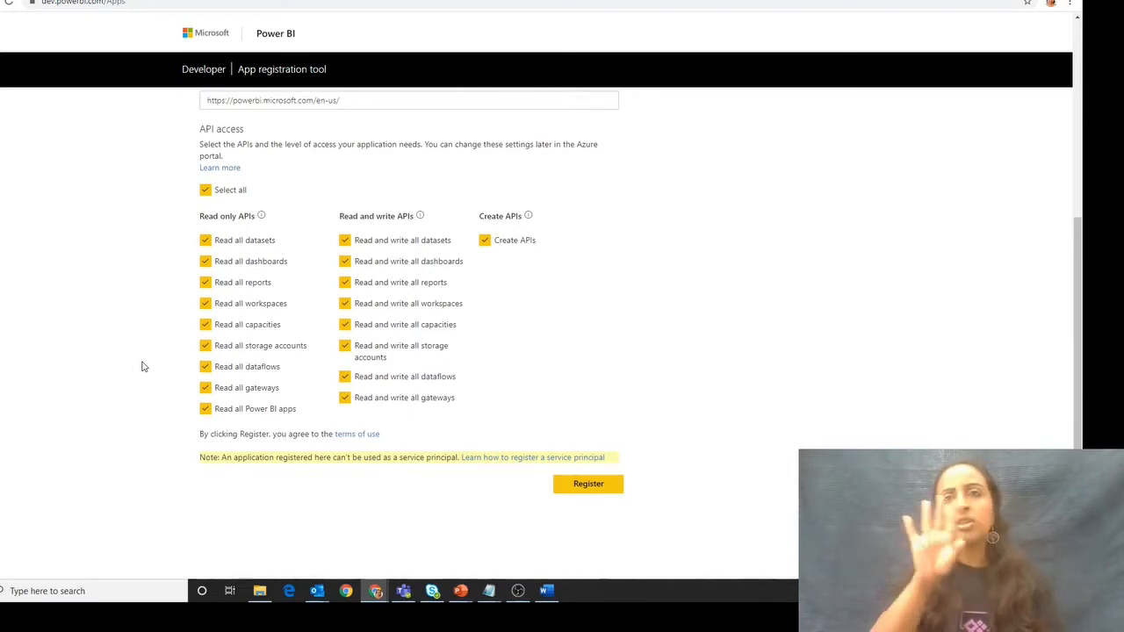
left_click(573, 492)
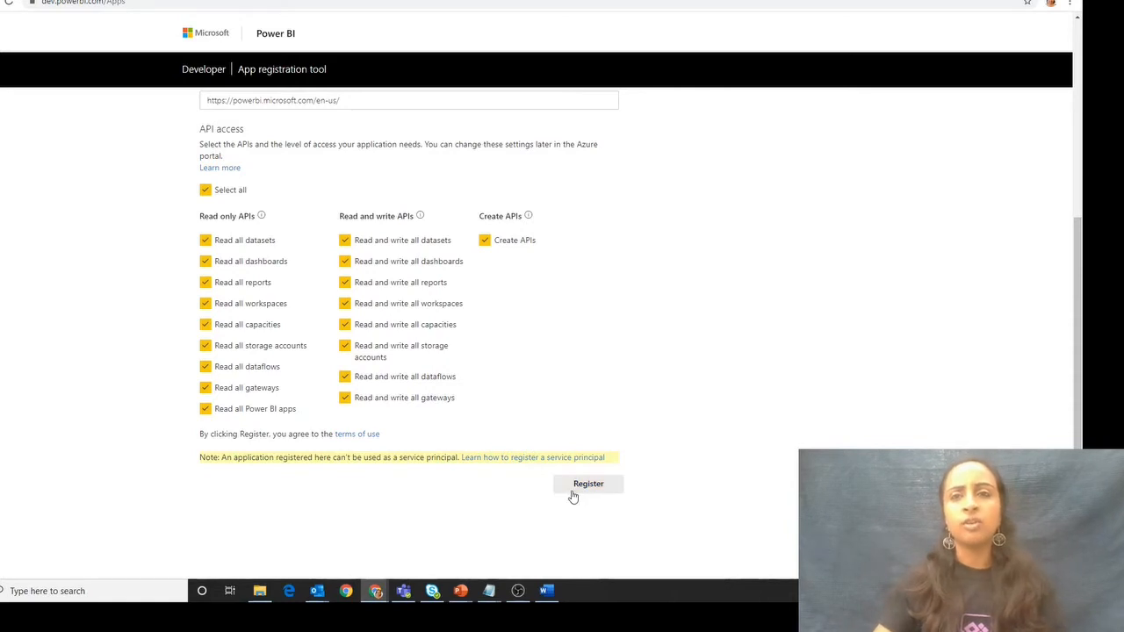
left_click(562, 487)
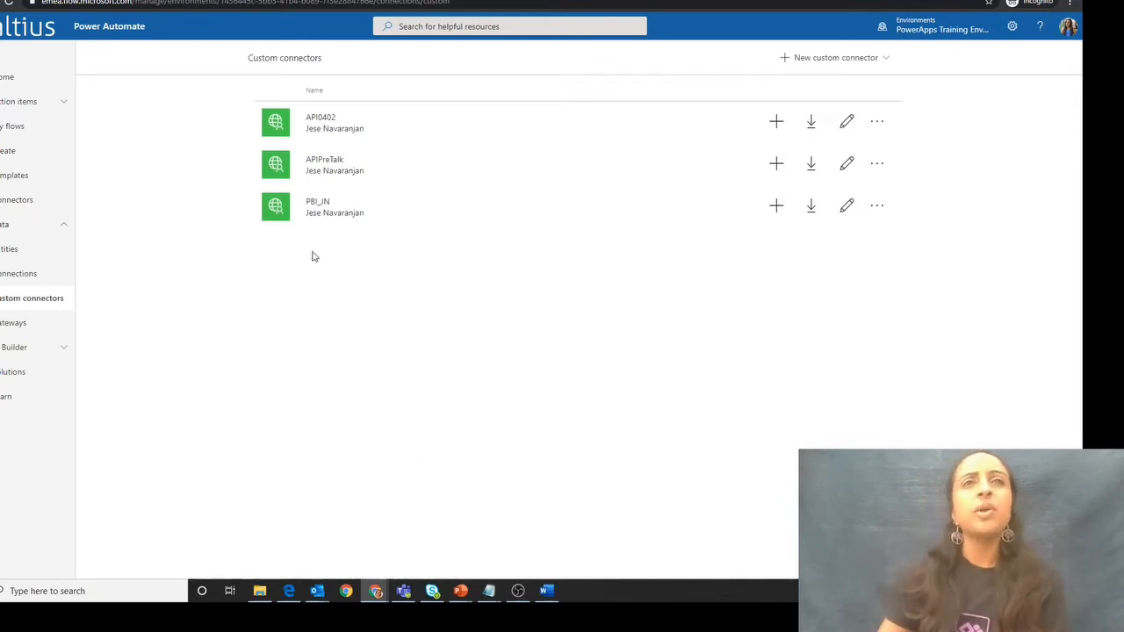
- Switch to Power Apps and view its custom connectors page
left_click(78, 0)
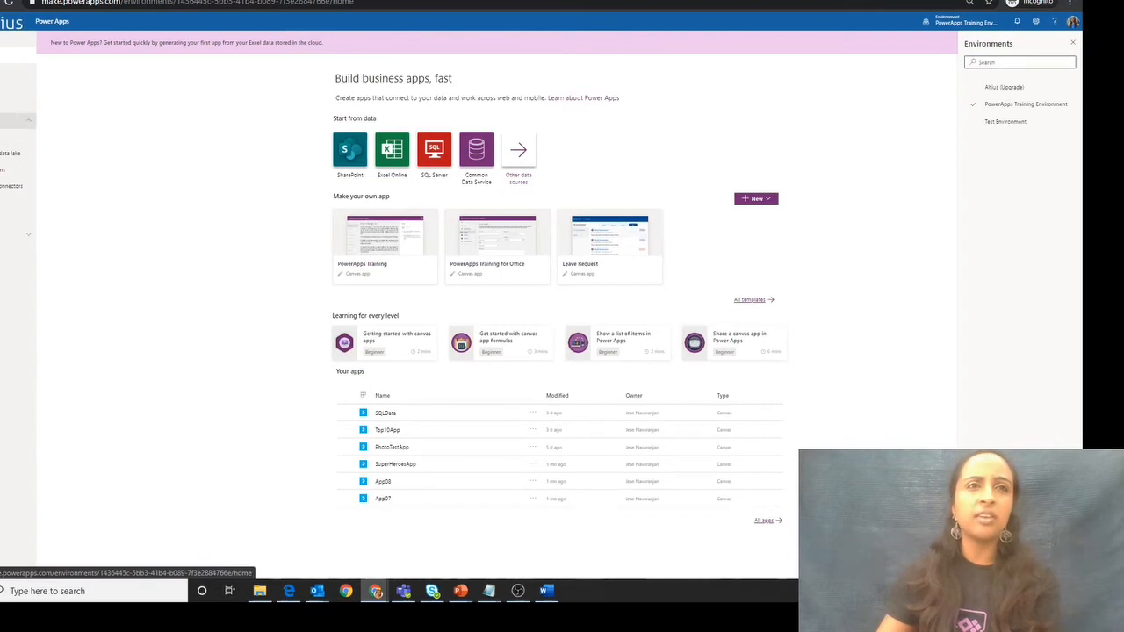
left_click(1, 137)
left_click(1, 121)
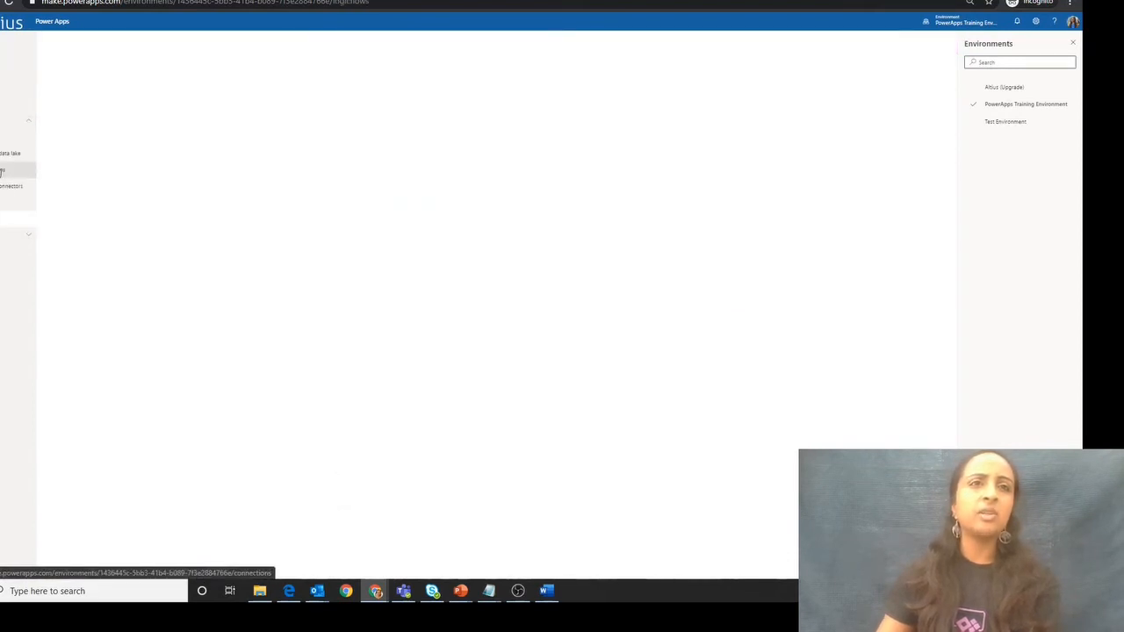
left_click(1, 187)
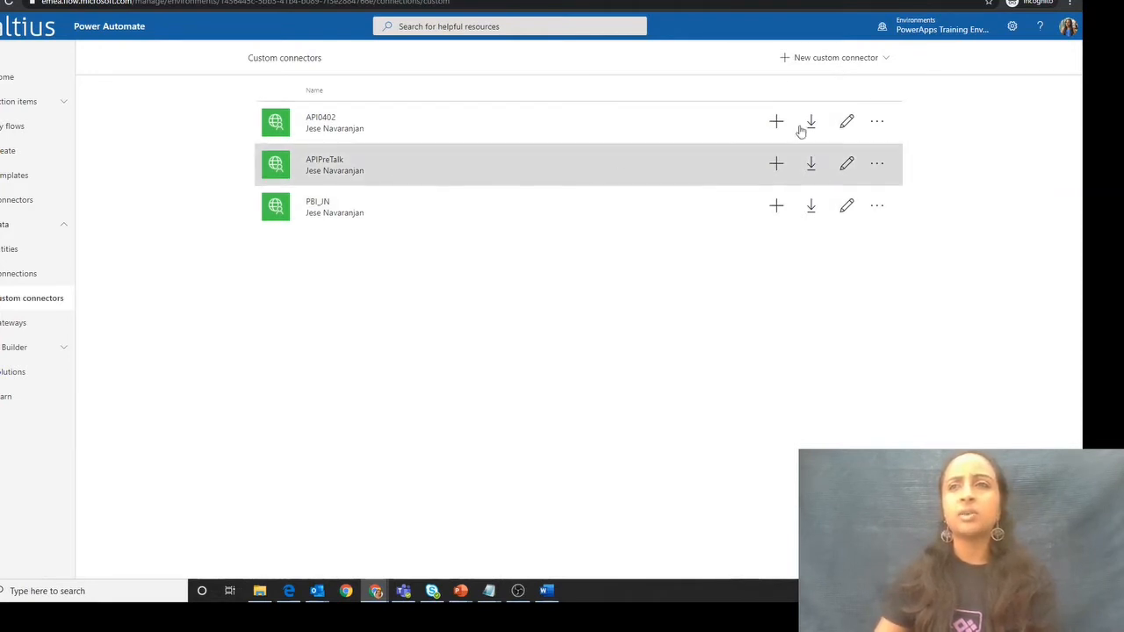
- In Power Automate, start a new custom connector named DevJNPowerBI
left_click(824, 59)
left_click(823, 77)
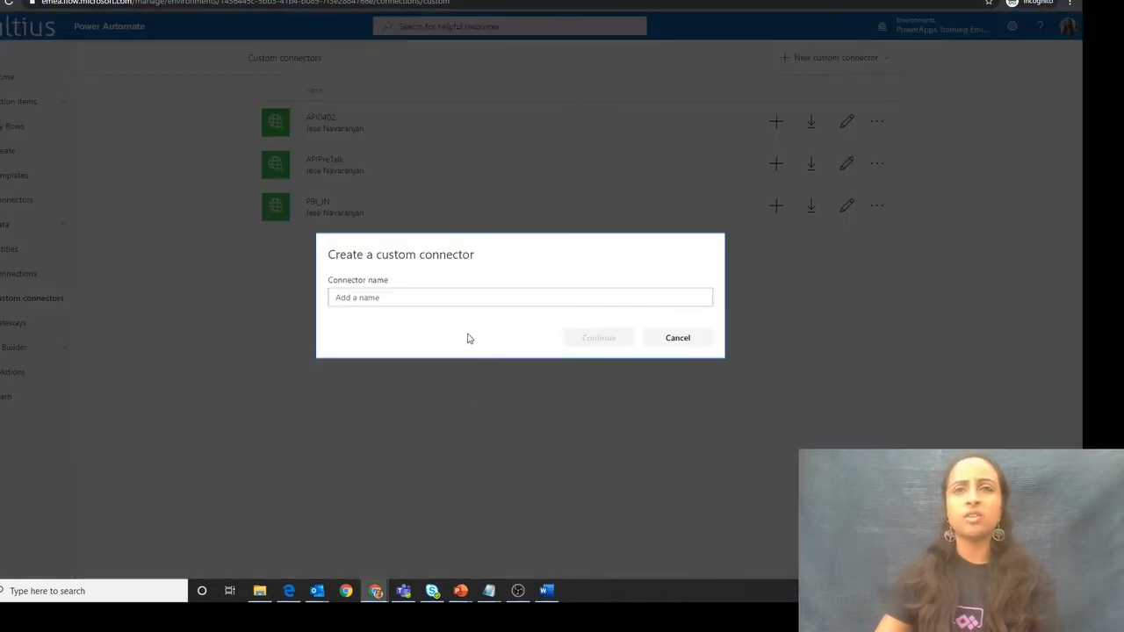
left_click(457, 291)
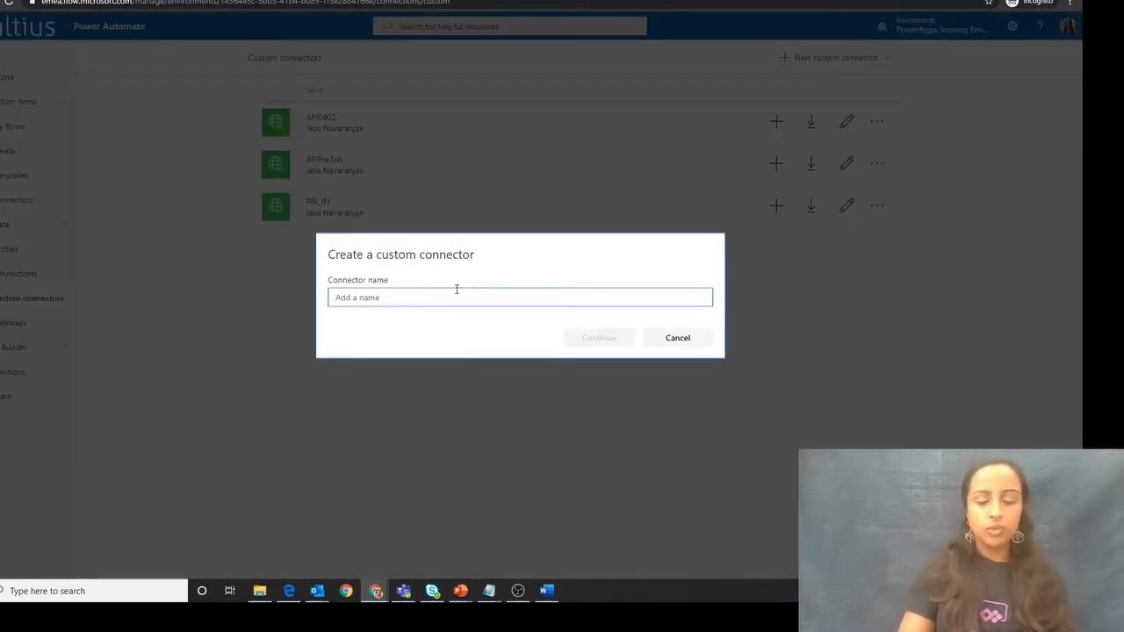
type("DavN")
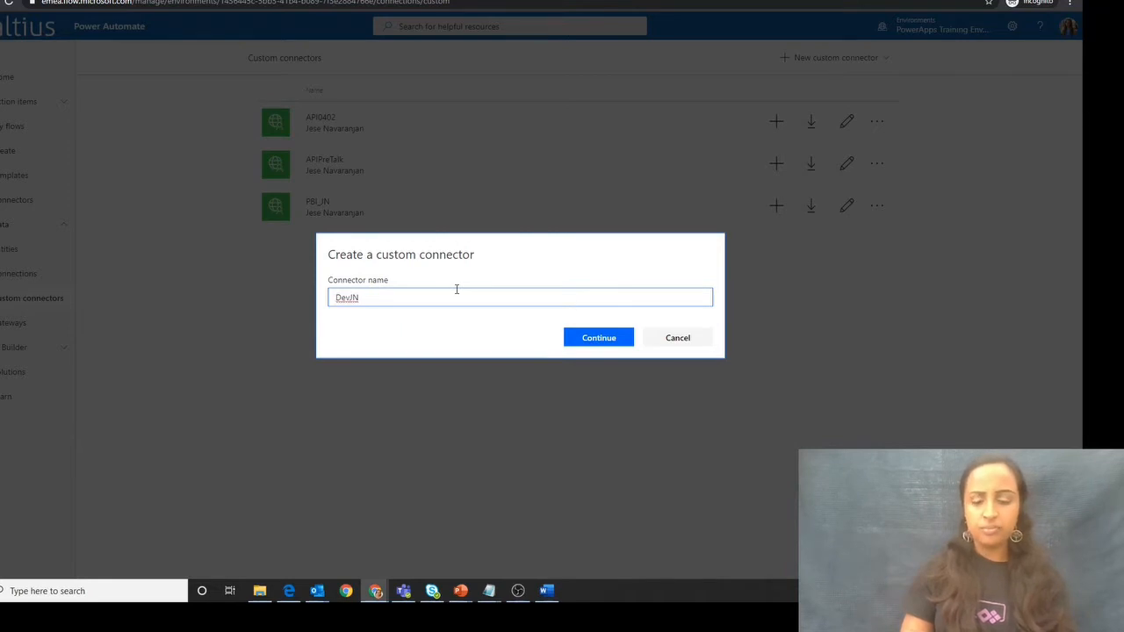
type("PowerBI")
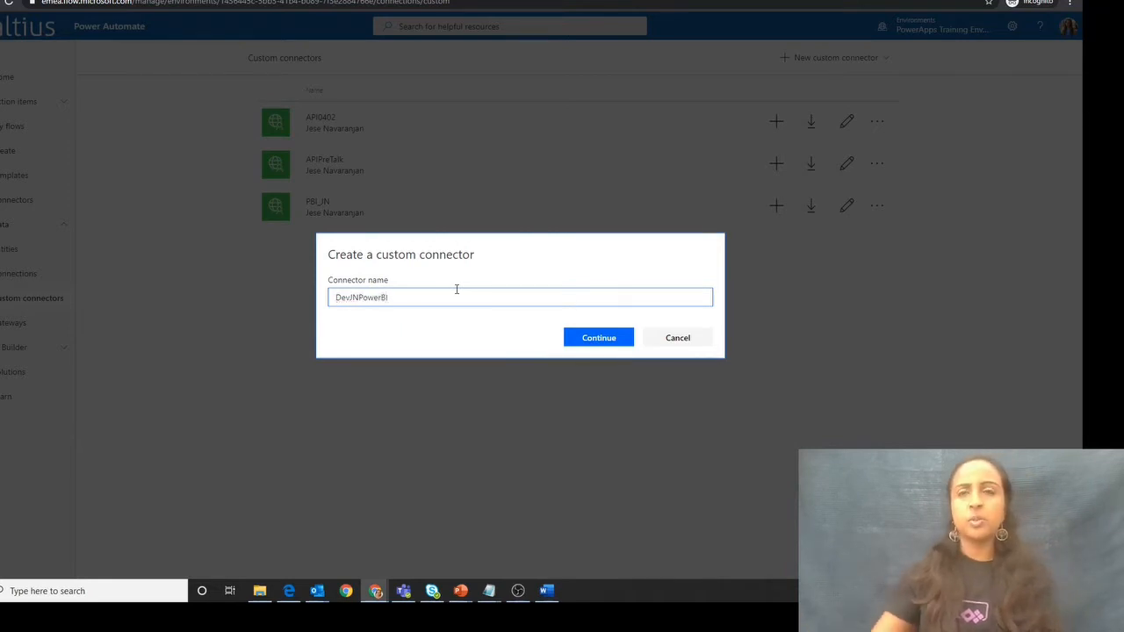
left_click(617, 342)
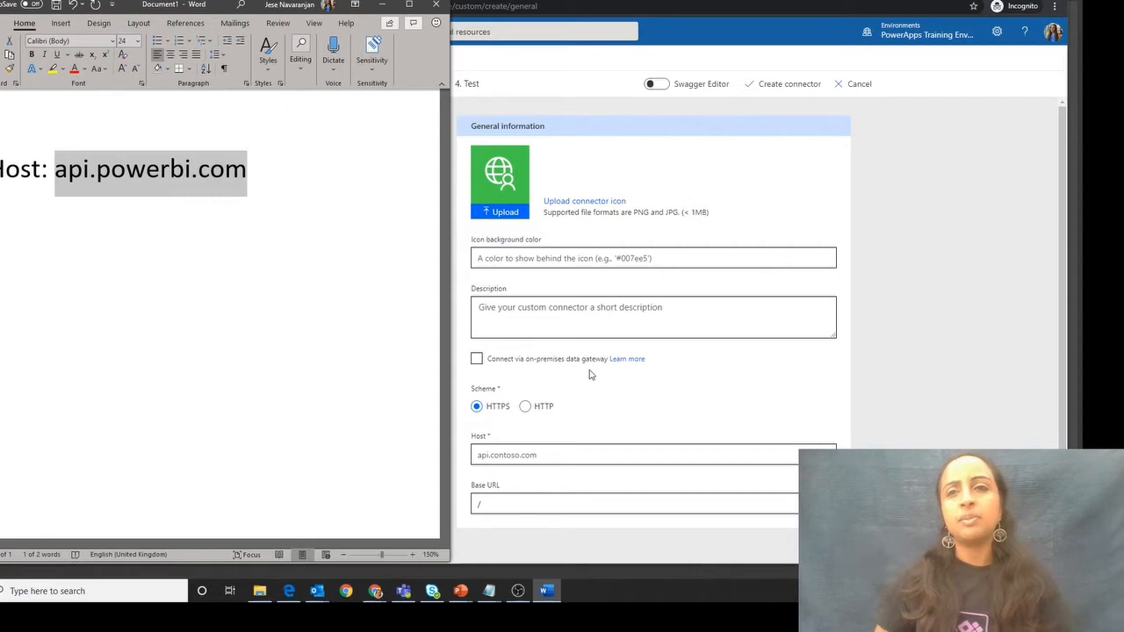
- Set the connector's host to api.powerbi.com, copied from the Word document
left_click_drag(284, 170, 69, 156)
key("ctrl+c")
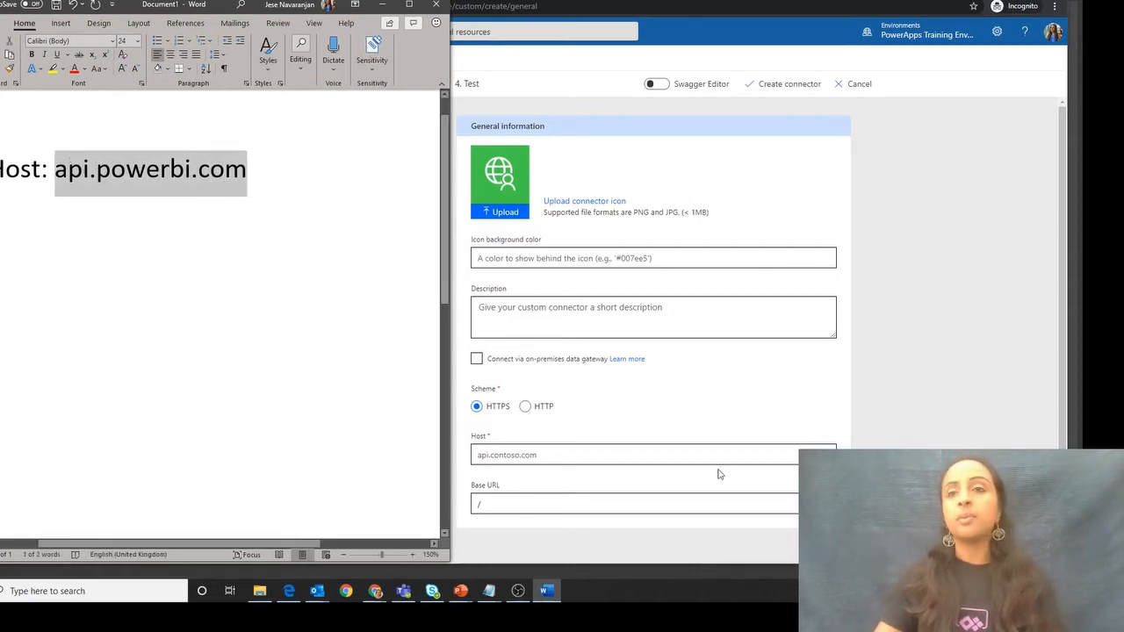
left_click(591, 448)
key("ctrl+v")
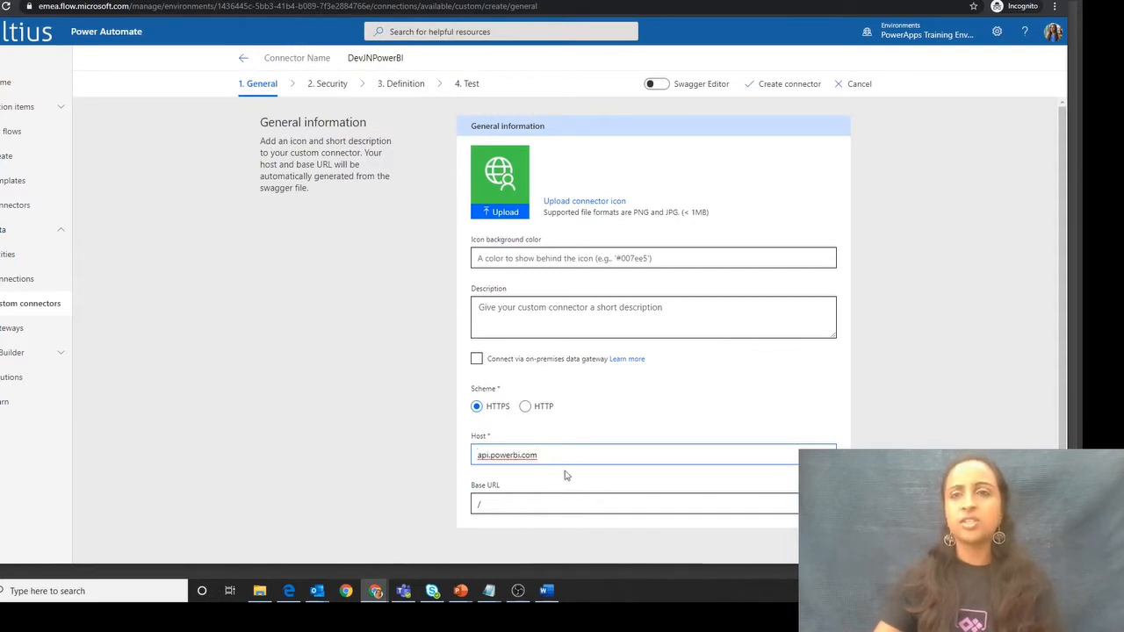
- Enter "To call the power bi api" as the connector's description
left_click(525, 258)
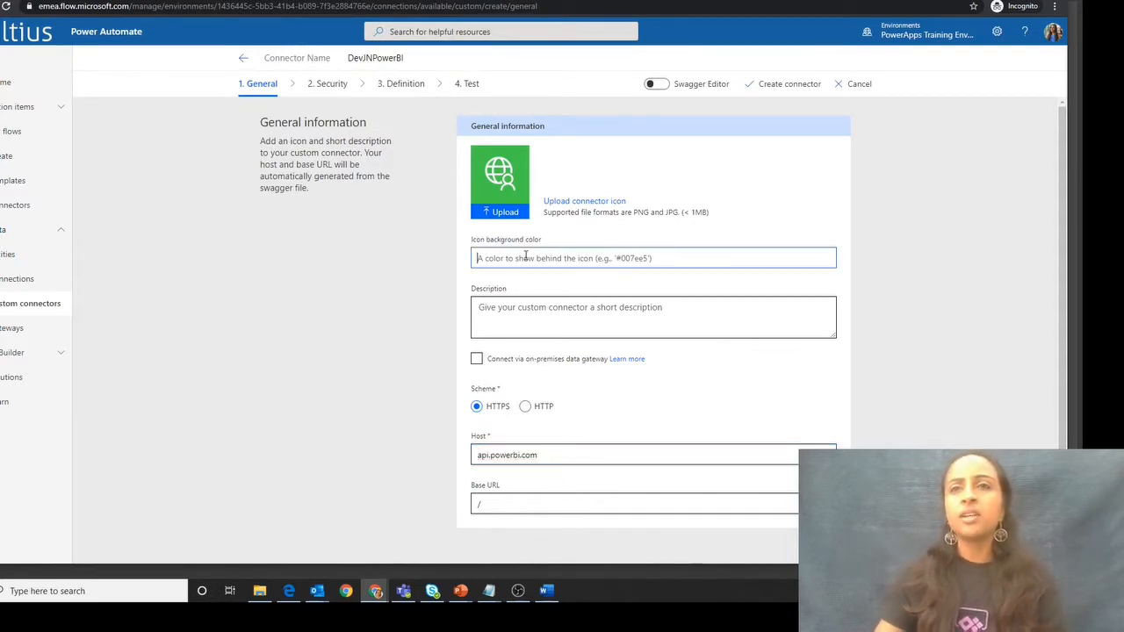
left_click(525, 318)
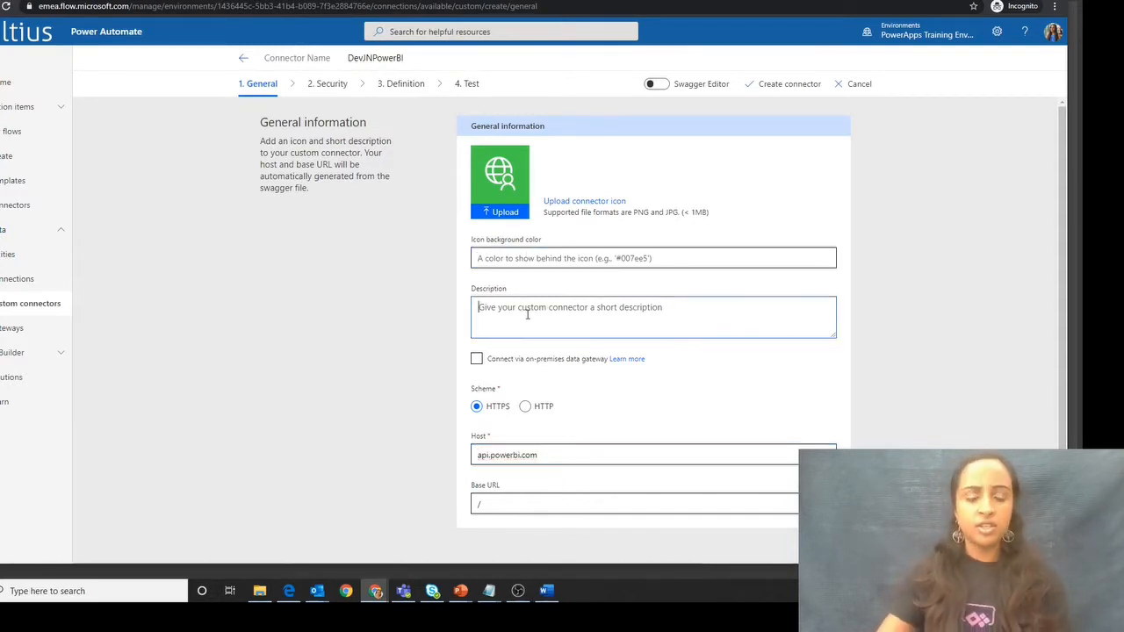
type("To")
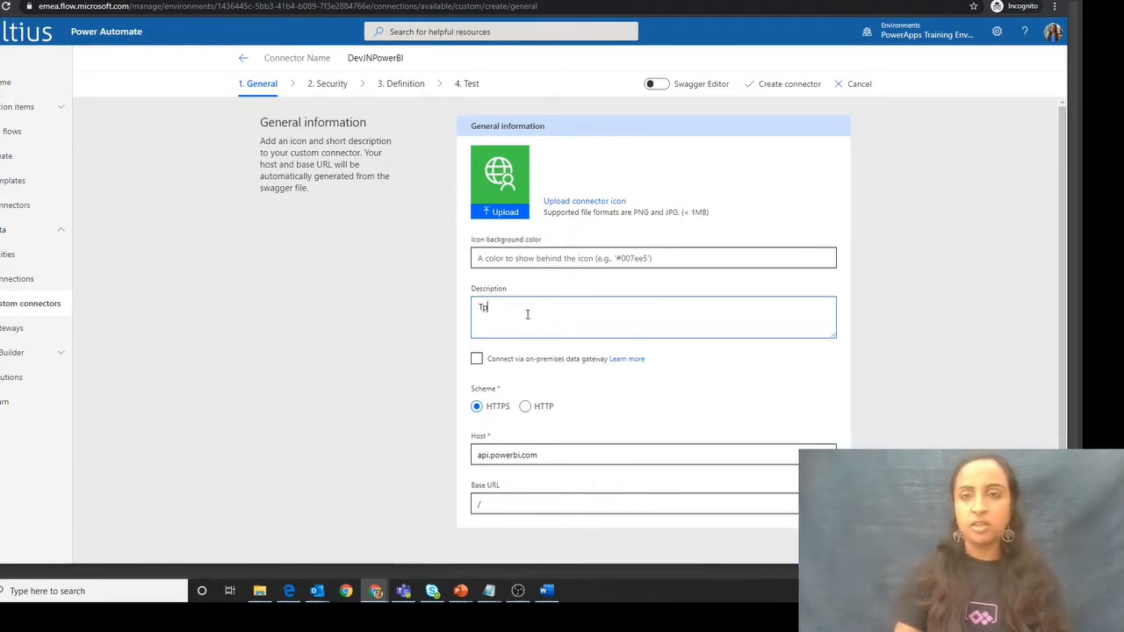
type(" call the")
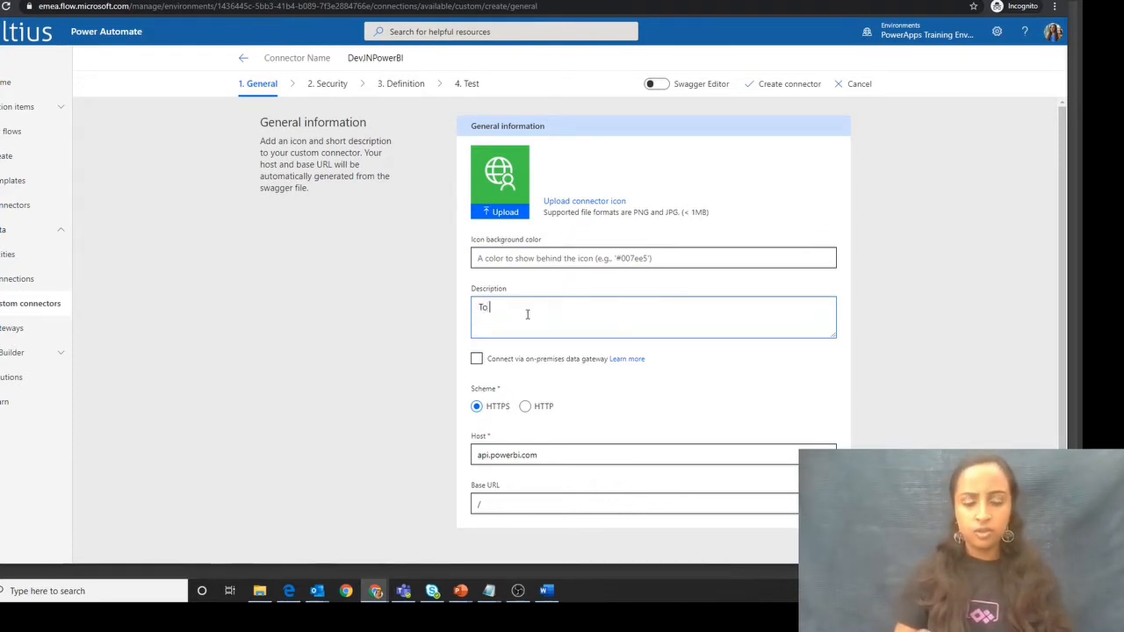
type(" power bi api")
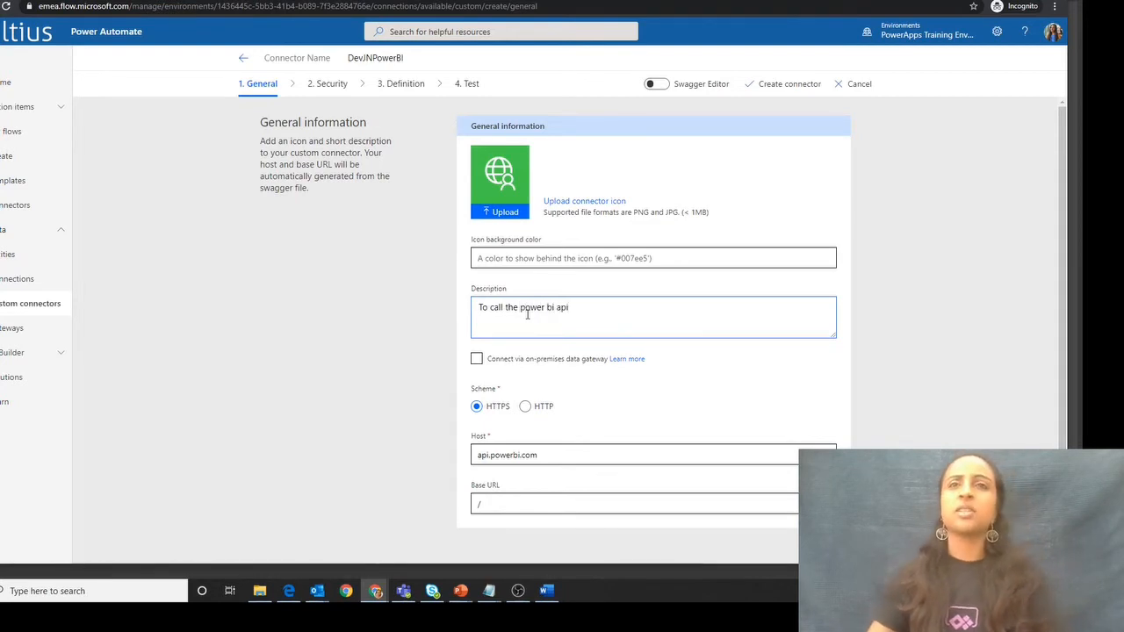
double_click(539, 459)
left_click(604, 416)
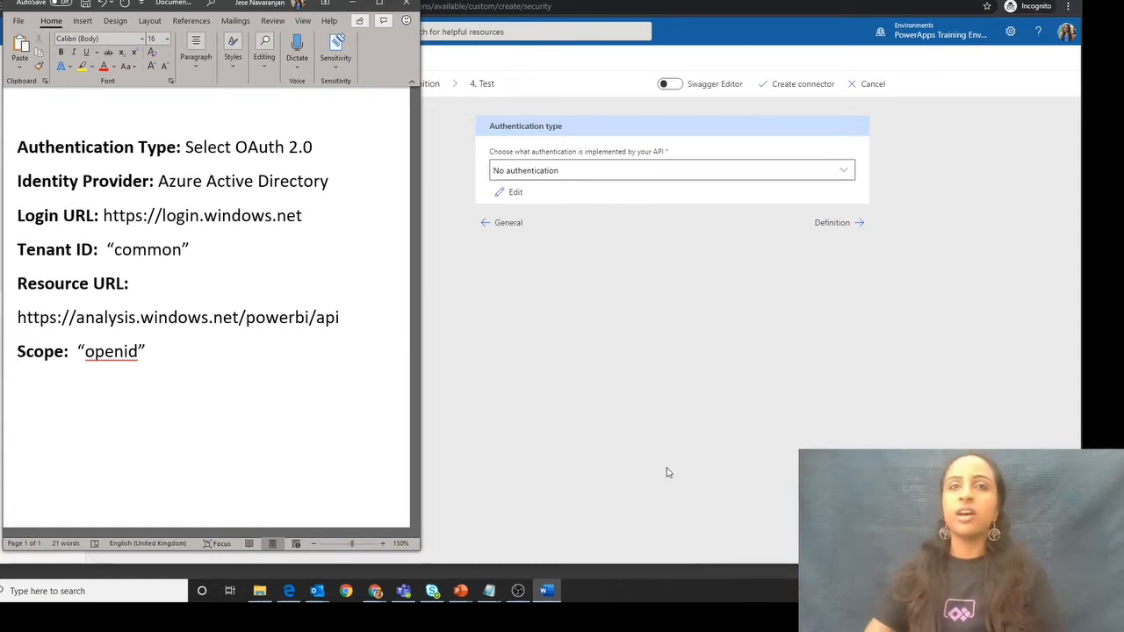
- Set the connector's authentication type to OAuth 2.0
left_click(580, 224)
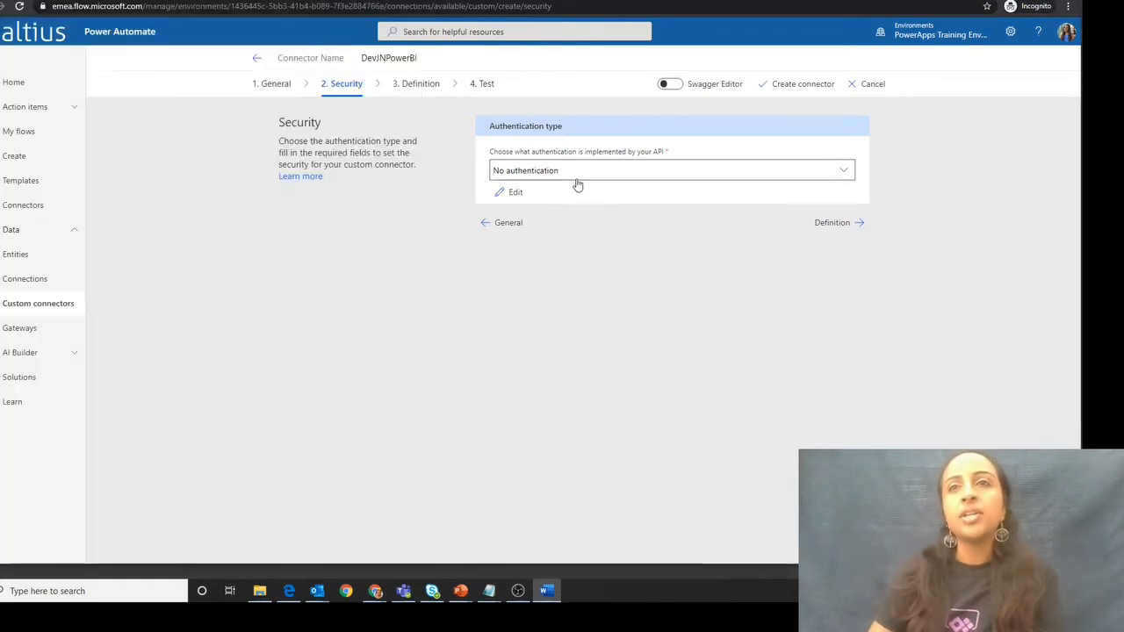
left_click(577, 174)
left_click(572, 224)
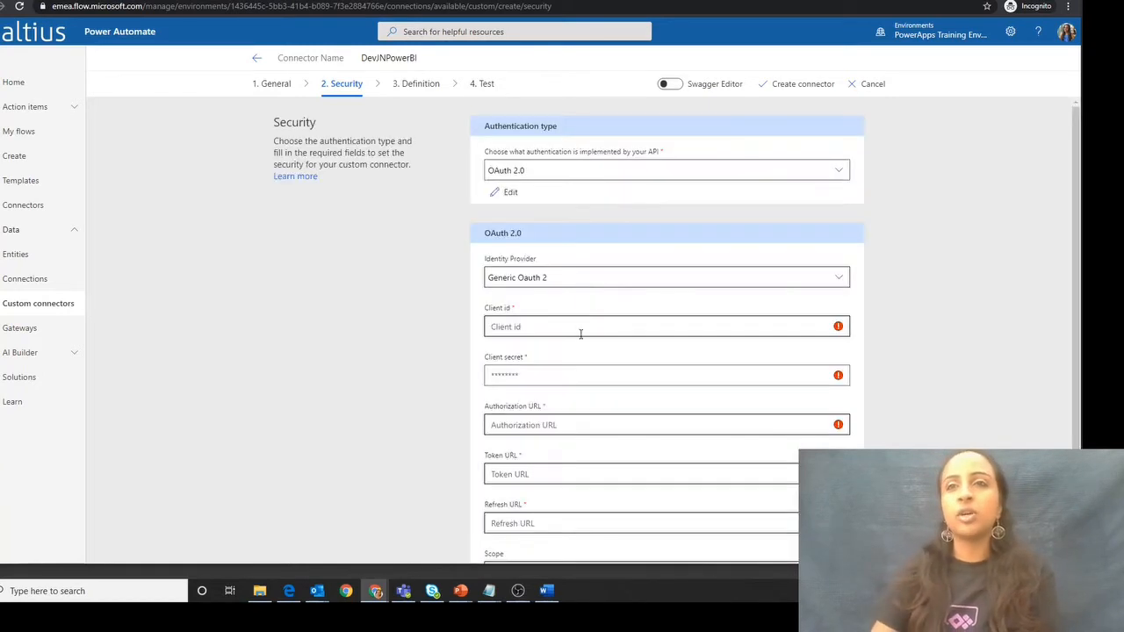
- Consult the Word notes on the security settings and set the OAuth identity provider to Azure Active Directory
scroll(414, 326, "down", 2)
scroll(394, 381, "down", 1)
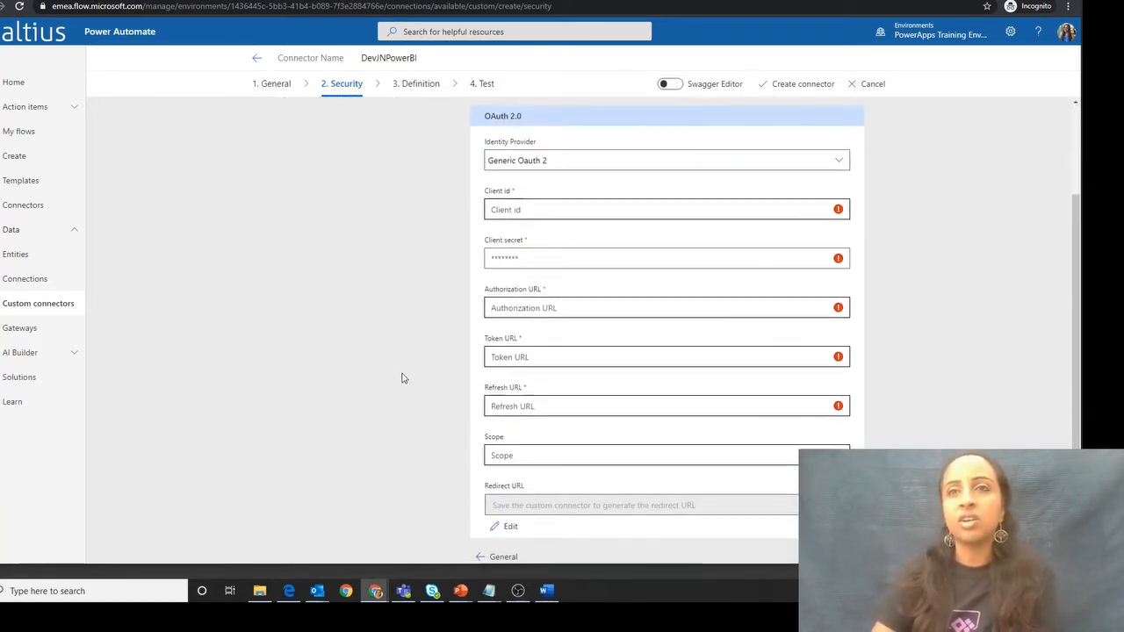
left_click(547, 590)
left_click_drag(202, 148, 340, 150)
left_click(335, 171)
left_click(627, 161)
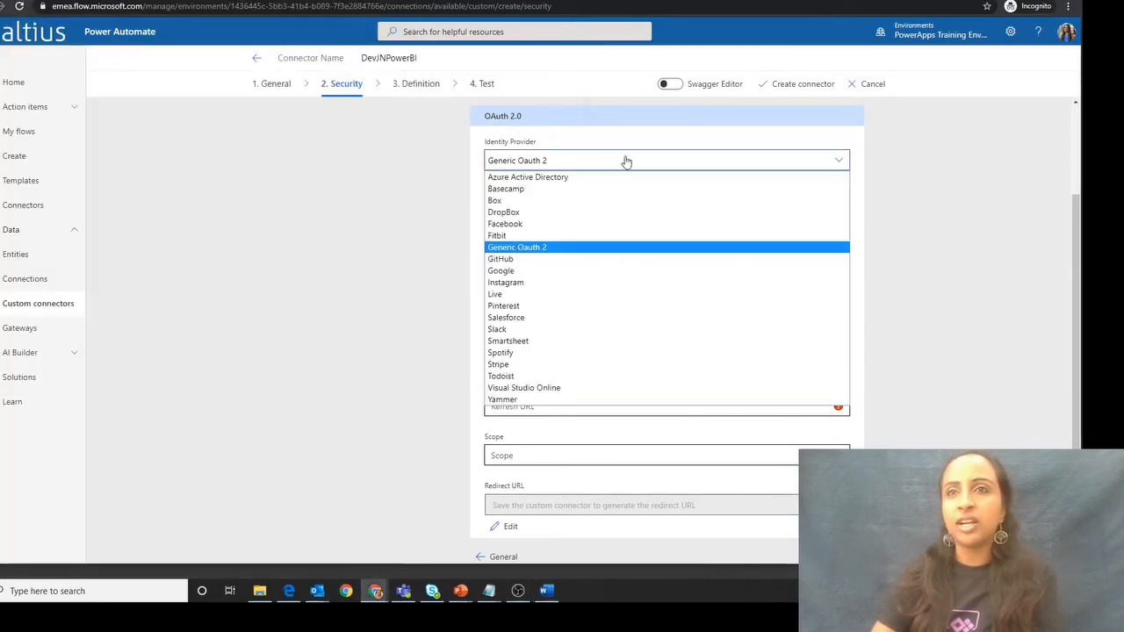
left_click(585, 181)
scroll(408, 295, "down", 1)
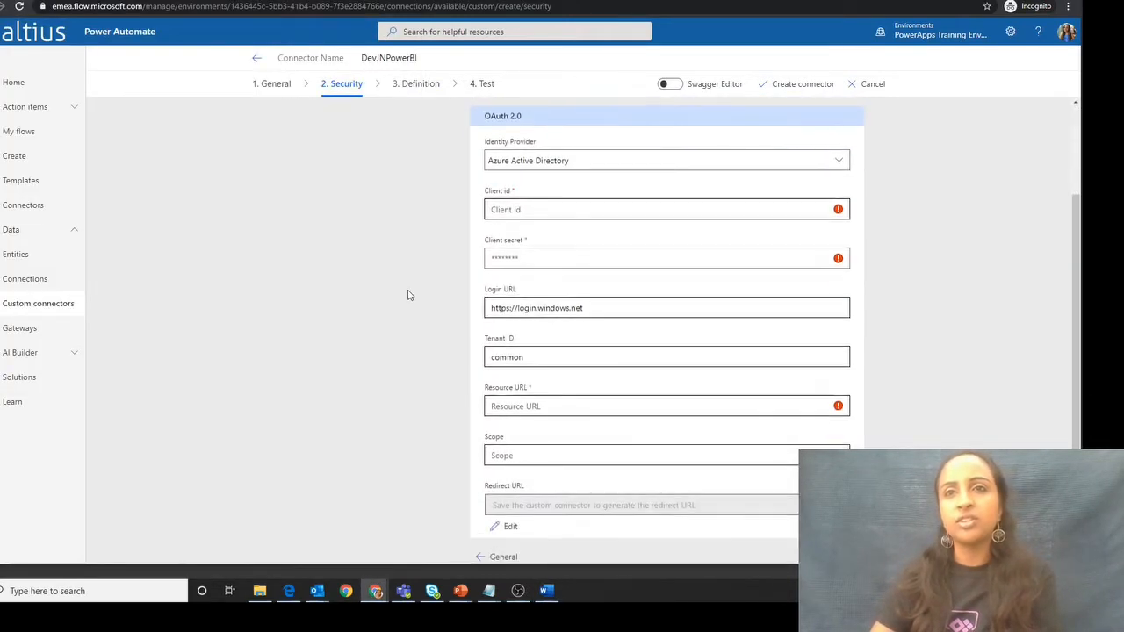
scroll(367, 329, "down", 1)
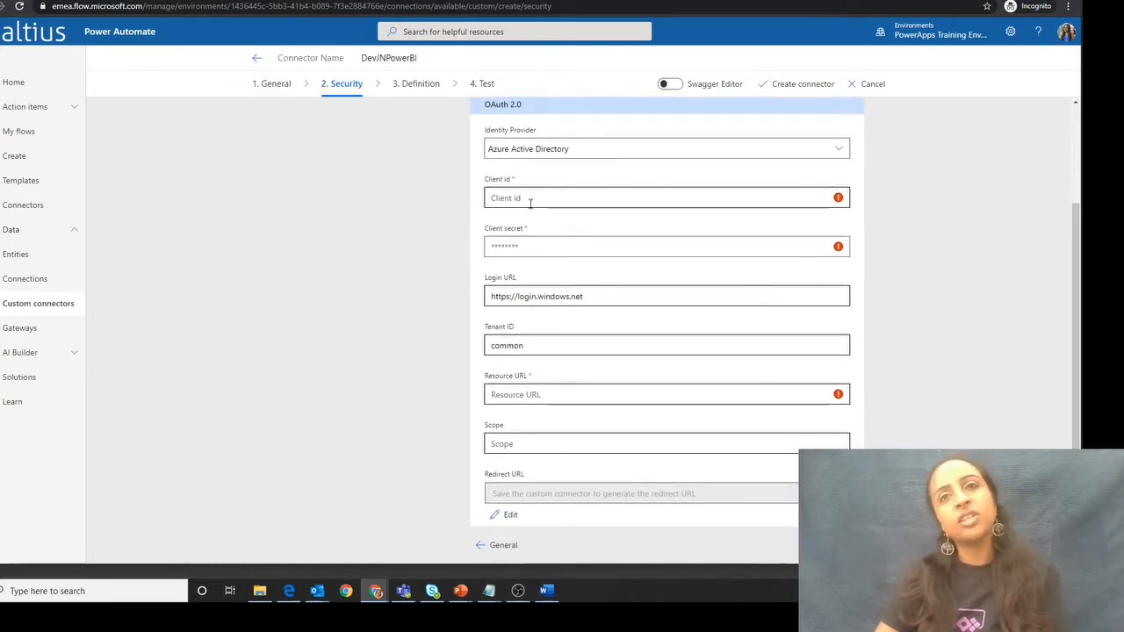
left_click(542, 245)
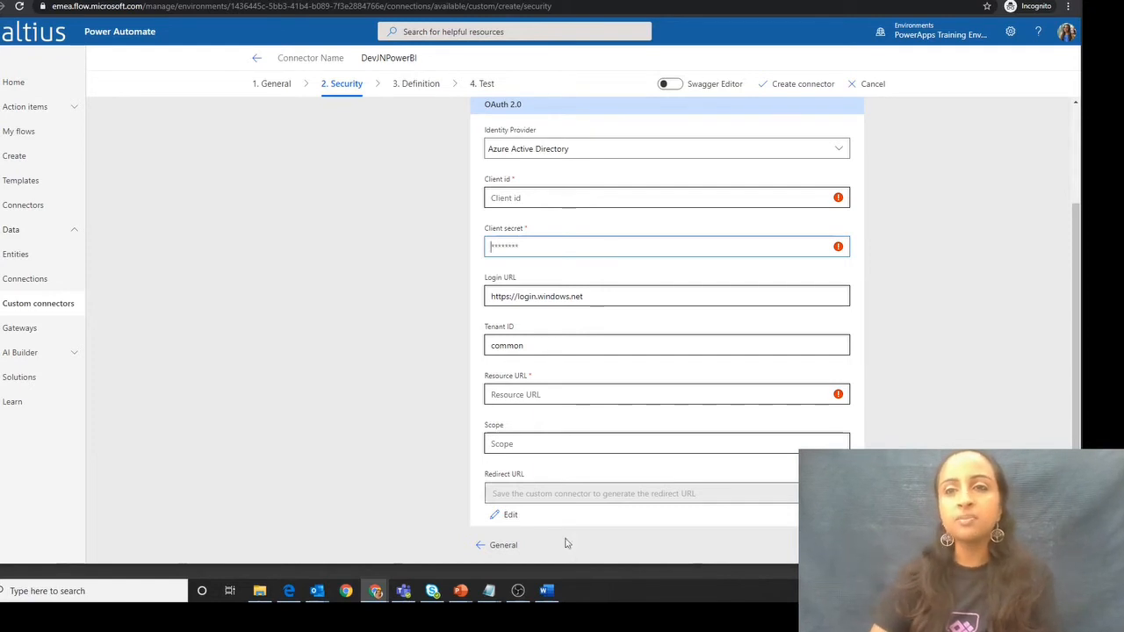
left_click(547, 591)
left_click_drag(357, 226, 103, 217)
key("ctrl+c")
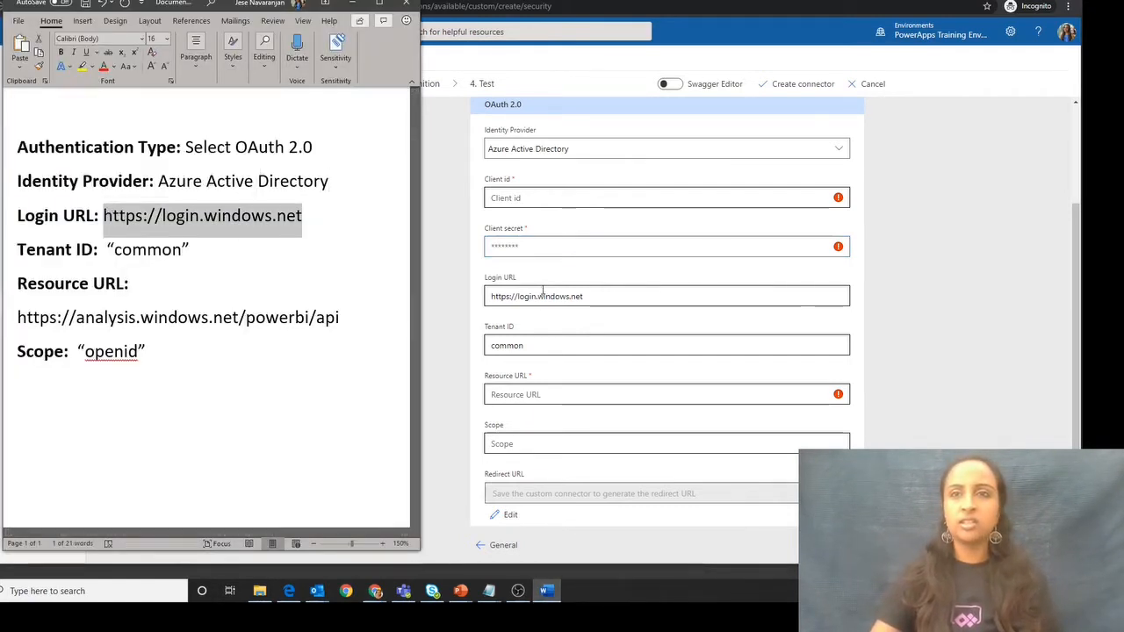
left_click(542, 296)
left_click_drag(554, 293, 443, 290)
key("ctrl+v")
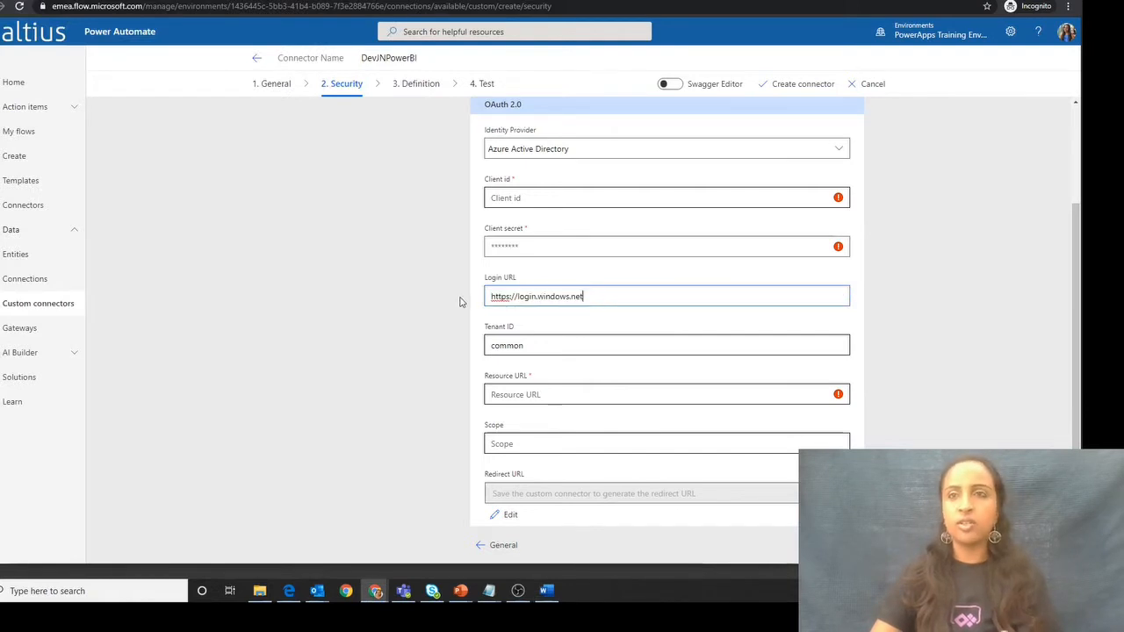
left_click(543, 592)
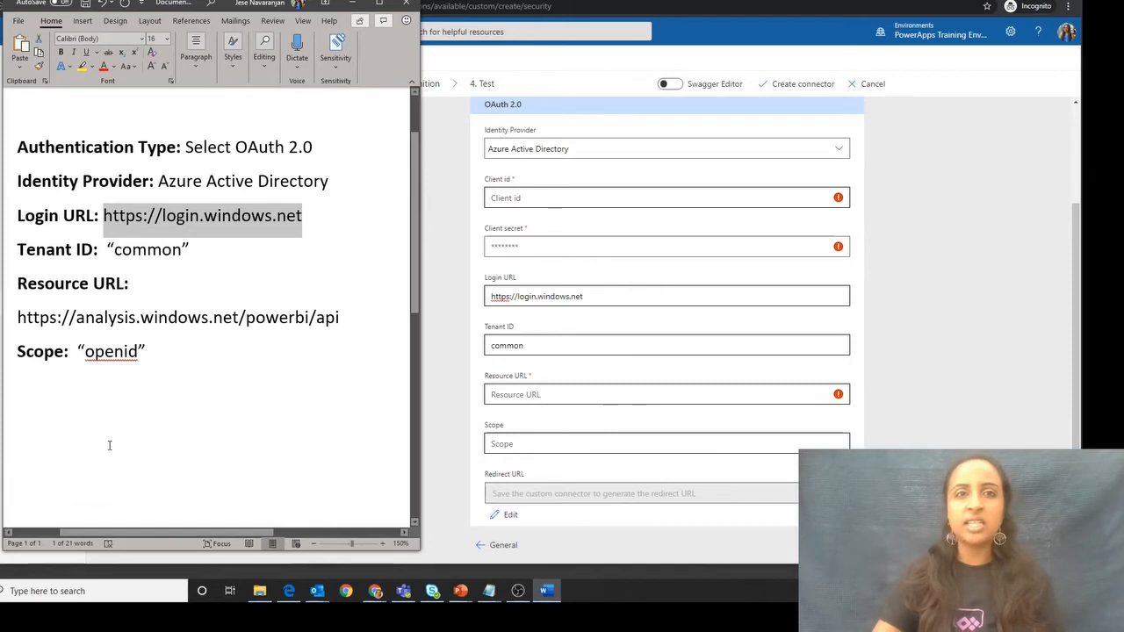
left_click_drag(328, 333, 19, 314)
key("ctrl+c")
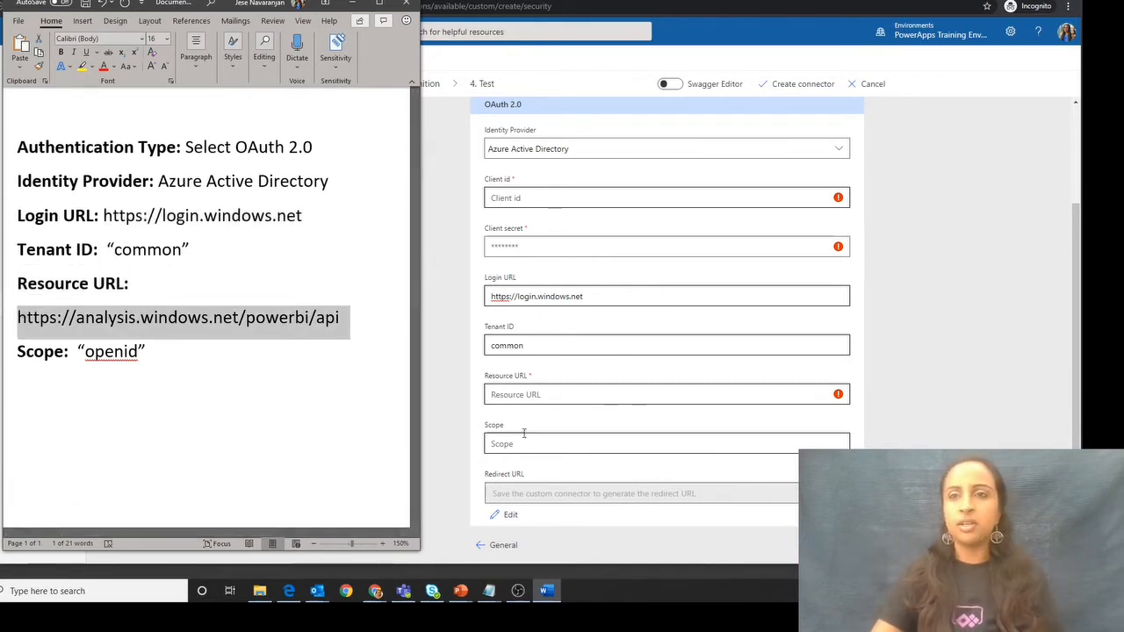
left_click(518, 394)
key("ctrl+v")
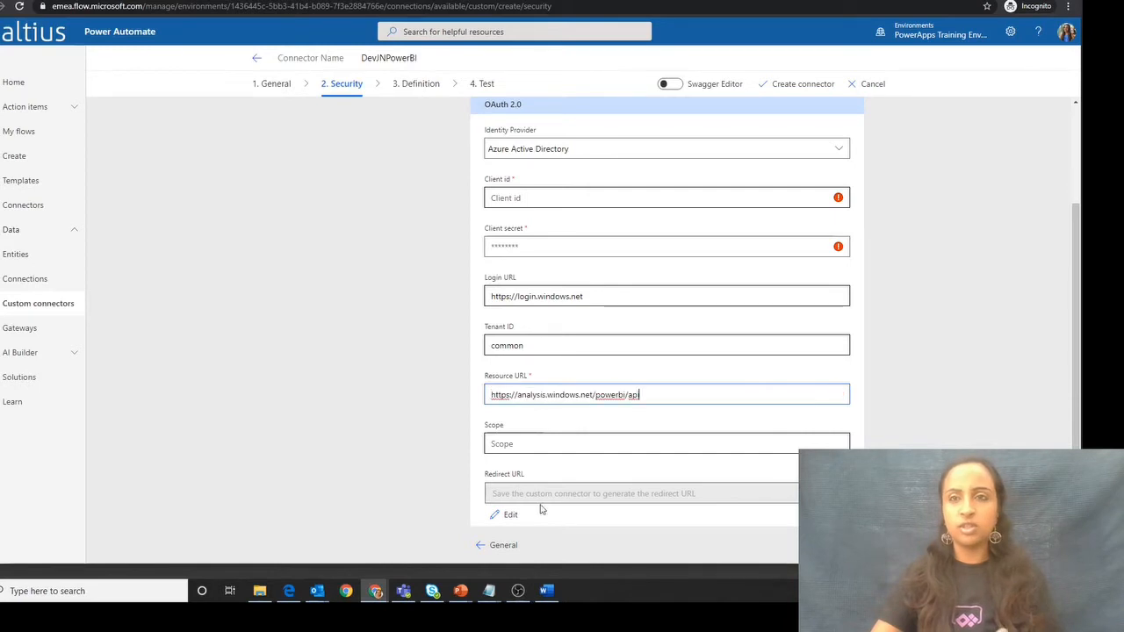
- Set the OAuth scope to openid, copied from the Word notes
left_click(545, 590)
left_click_drag(138, 351, 84, 352)
key("ctrl+c")
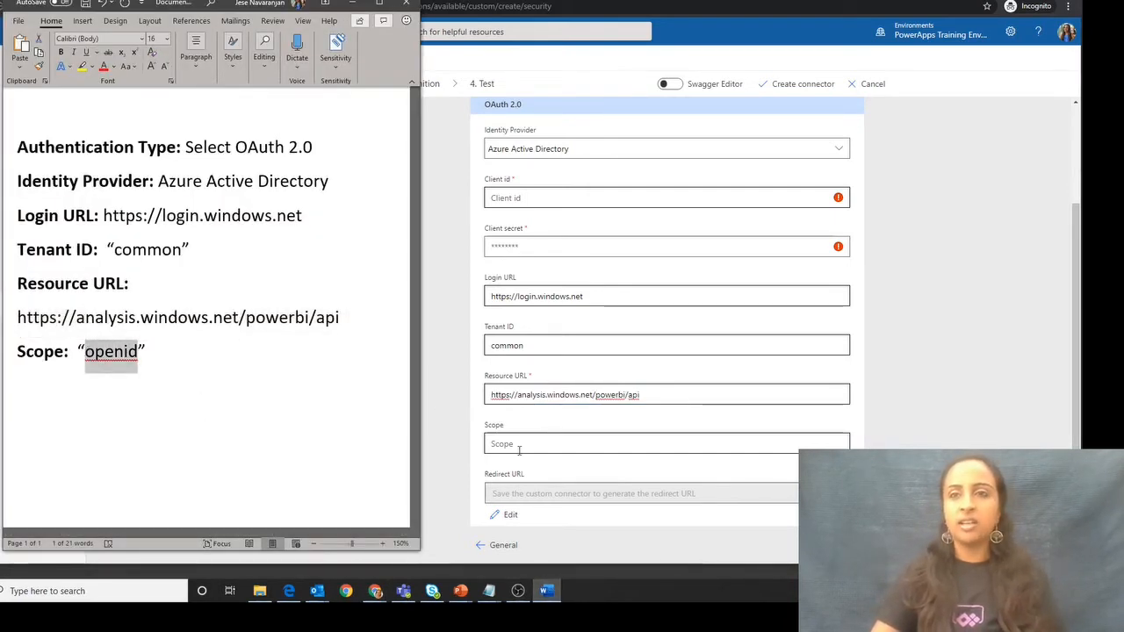
left_click(546, 446)
key("ctrl+v")
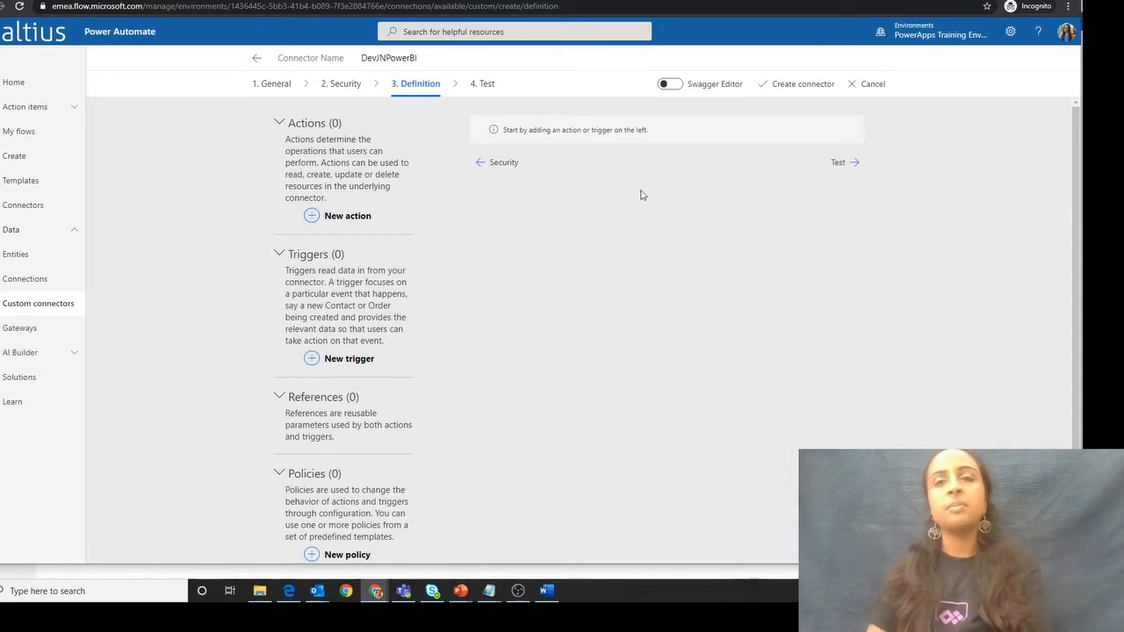
- Create the DevJNPowerBI connector and open its test page
left_click(785, 89)
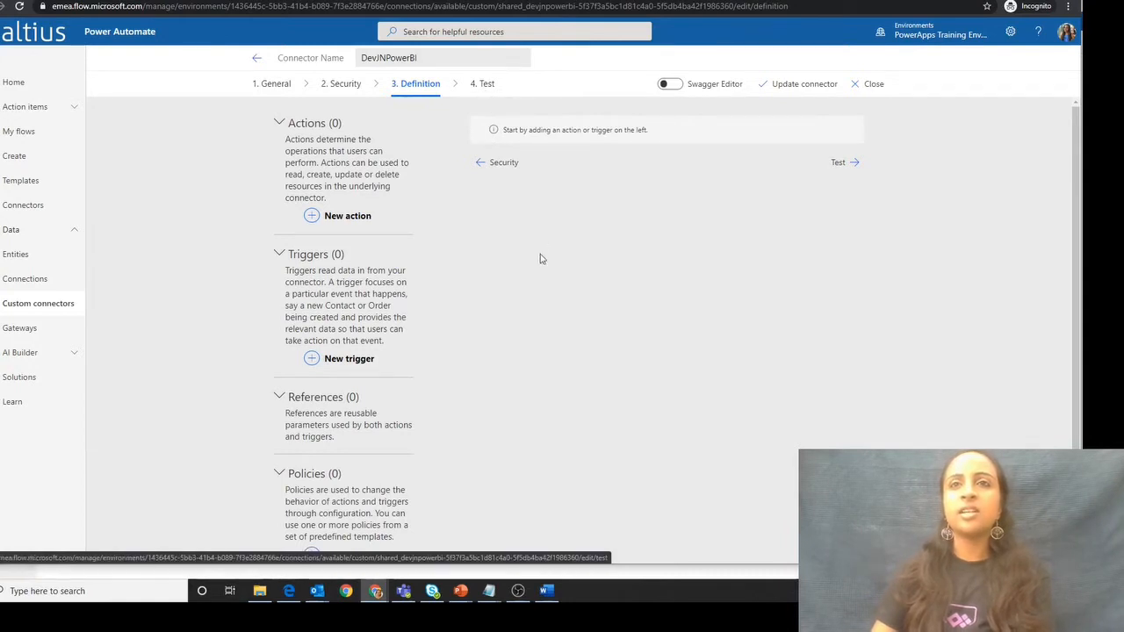
left_click(487, 95)
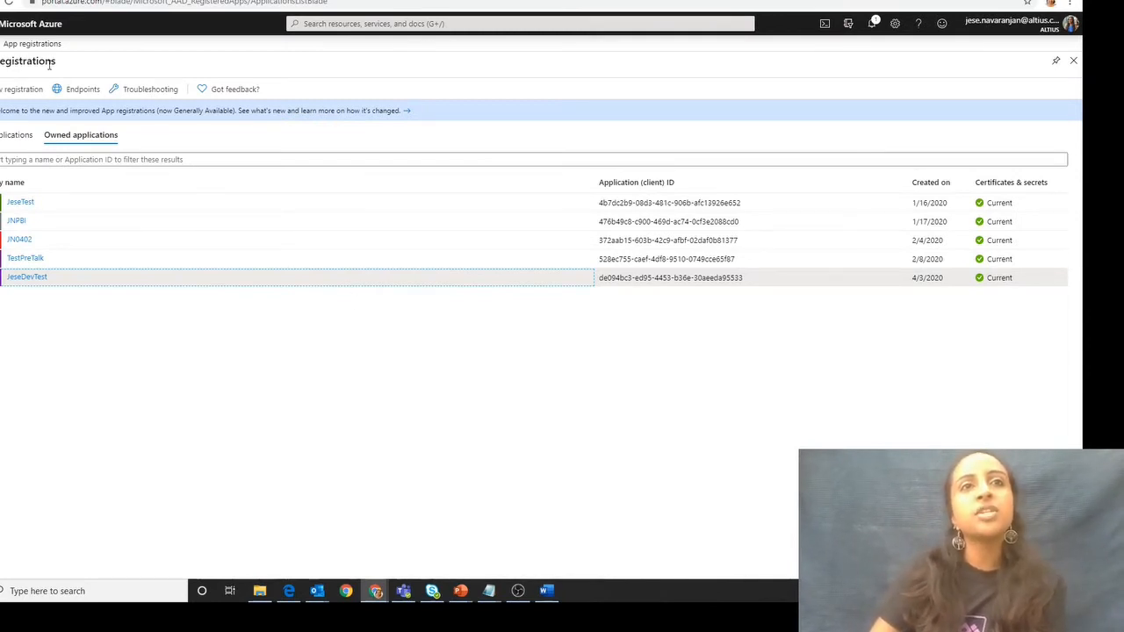
left_click(32, 277)
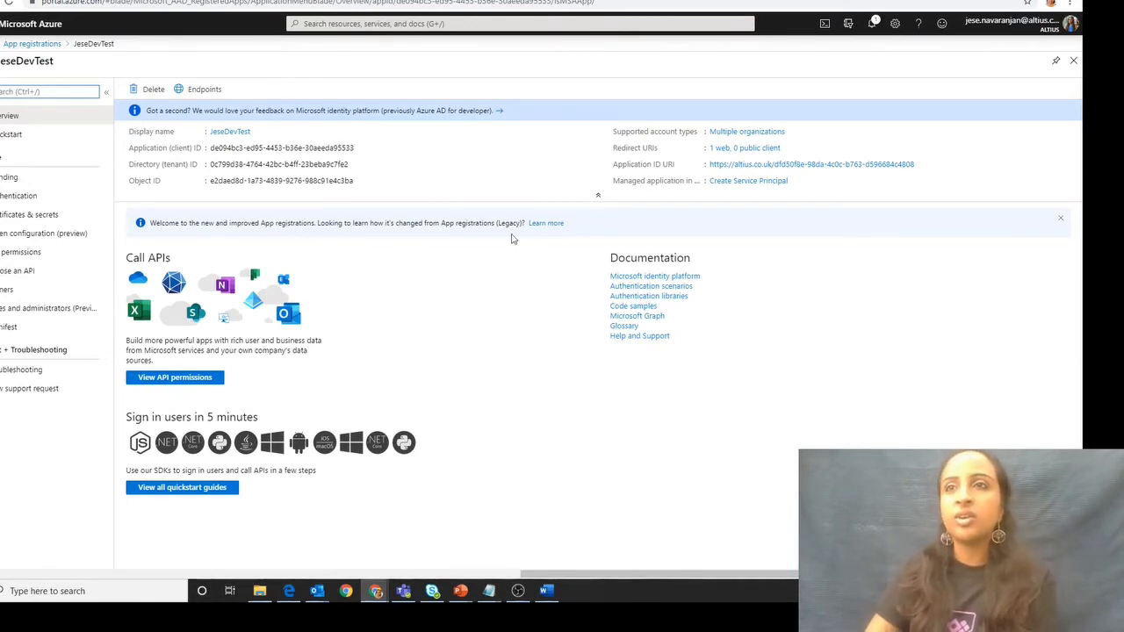
left_click(744, 148)
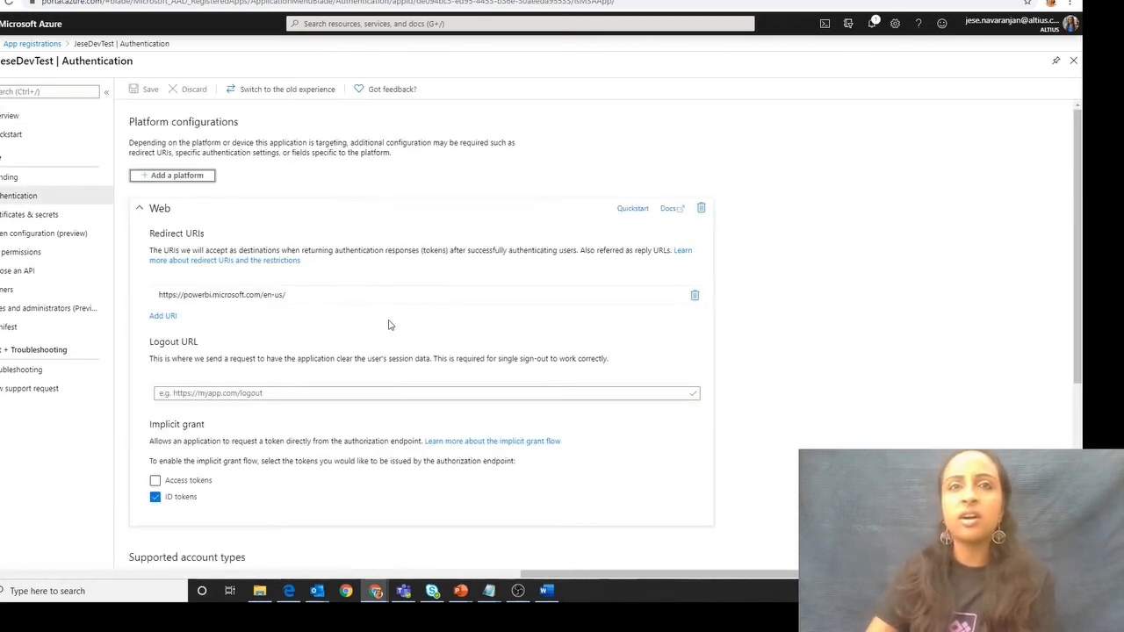
left_click(165, 316)
left_click(173, 318)
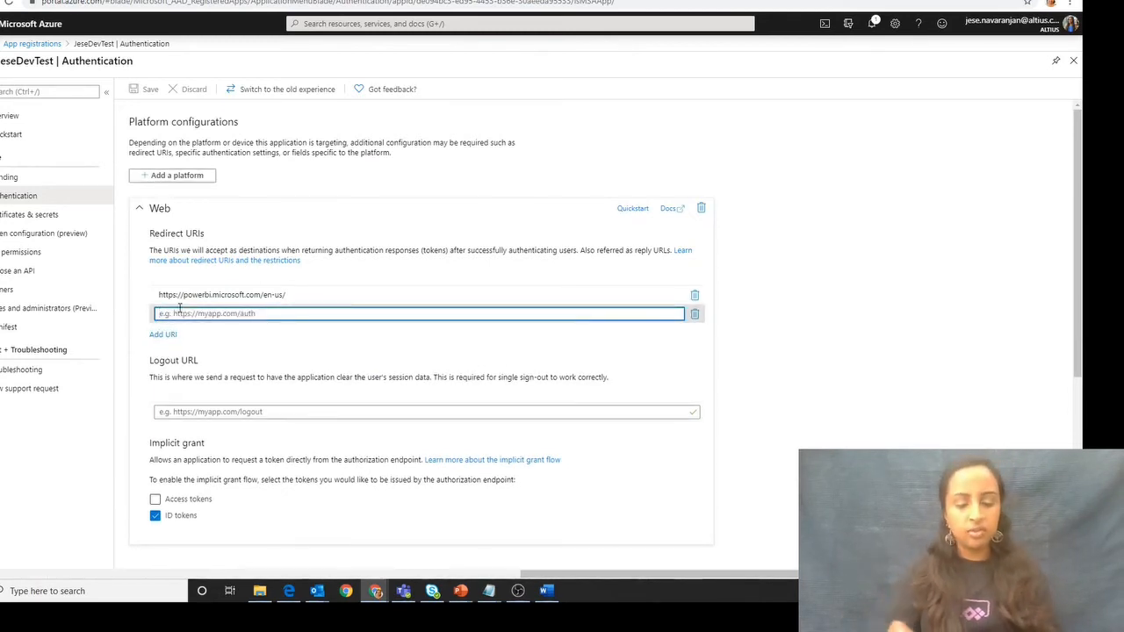
key("ctrl+v")
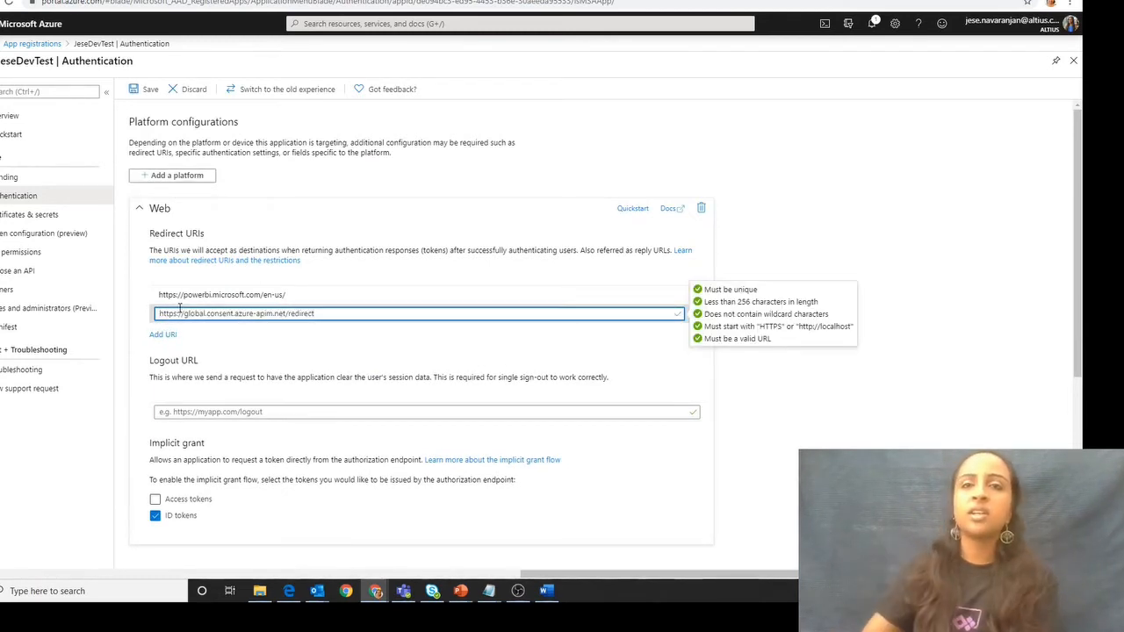
left_click(272, 367)
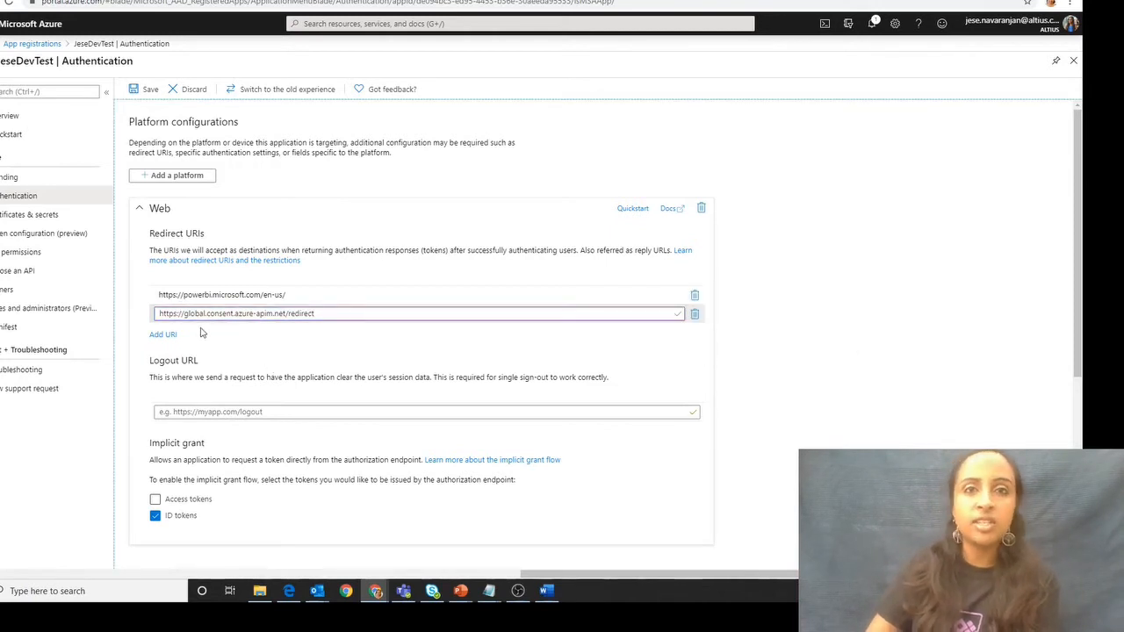
left_click_drag(166, 314, 333, 312)
left_click(333, 313)
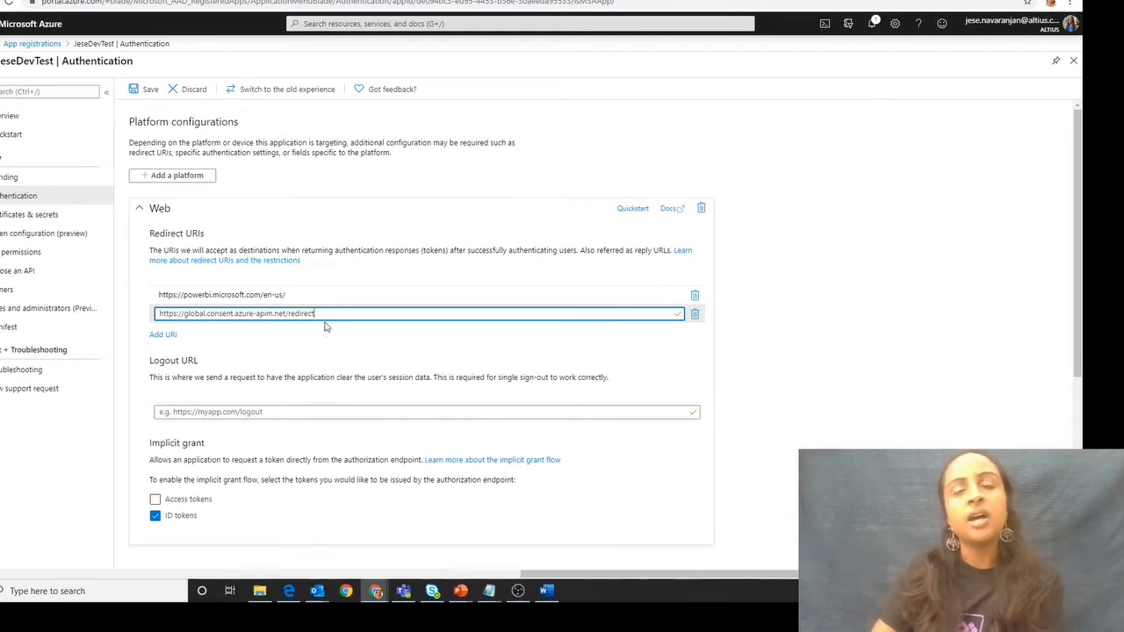
left_click(147, 88)
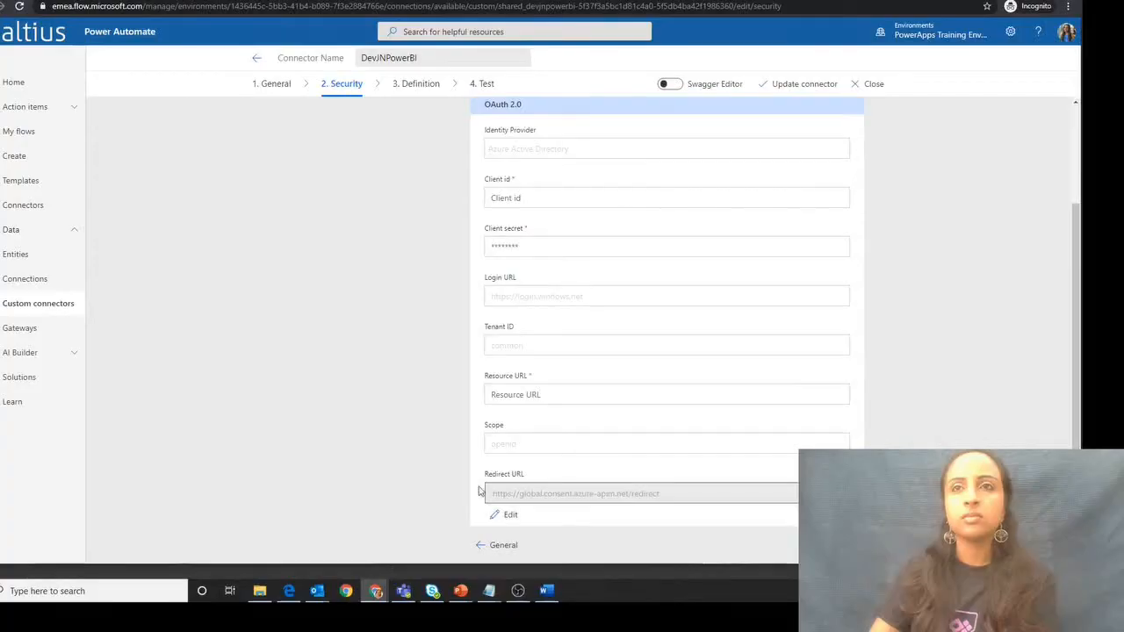
- In Power Automate, create a new test connection for the connector with the signed-in account and accept the requested Power BI permissions
left_click(484, 85)
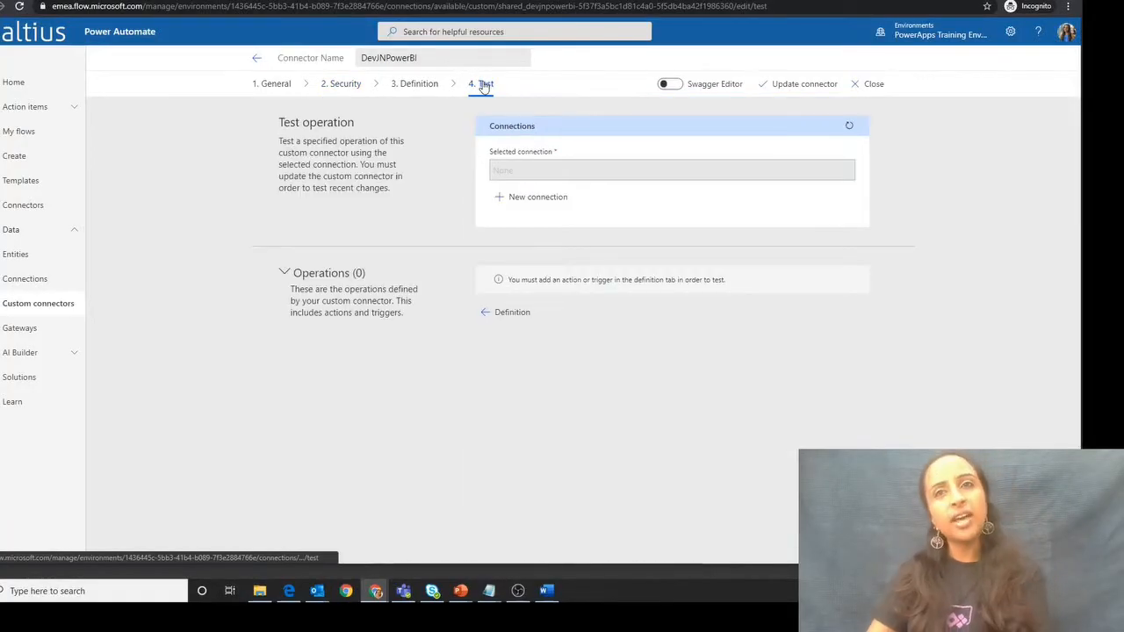
left_click(546, 197)
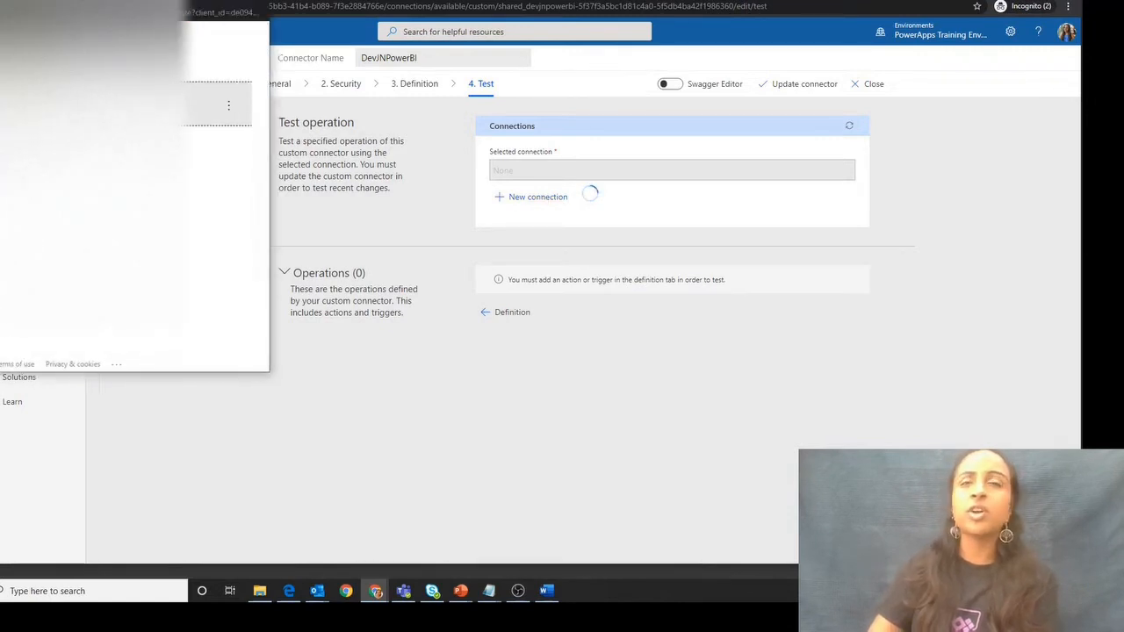
left_click(225, 165)
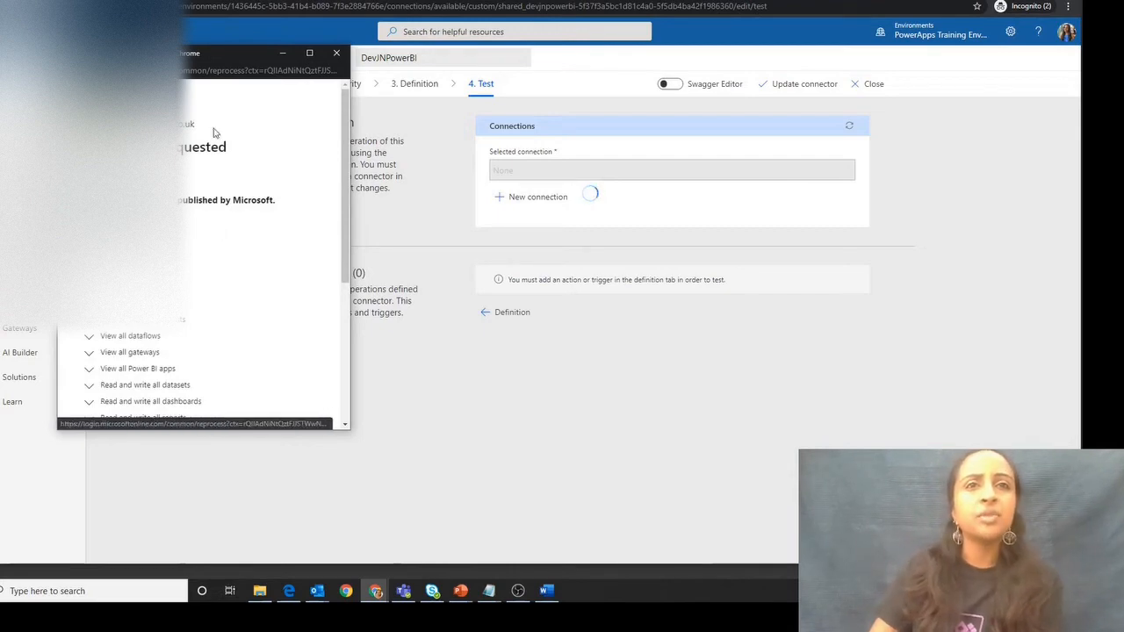
scroll(208, 258, "down", 5)
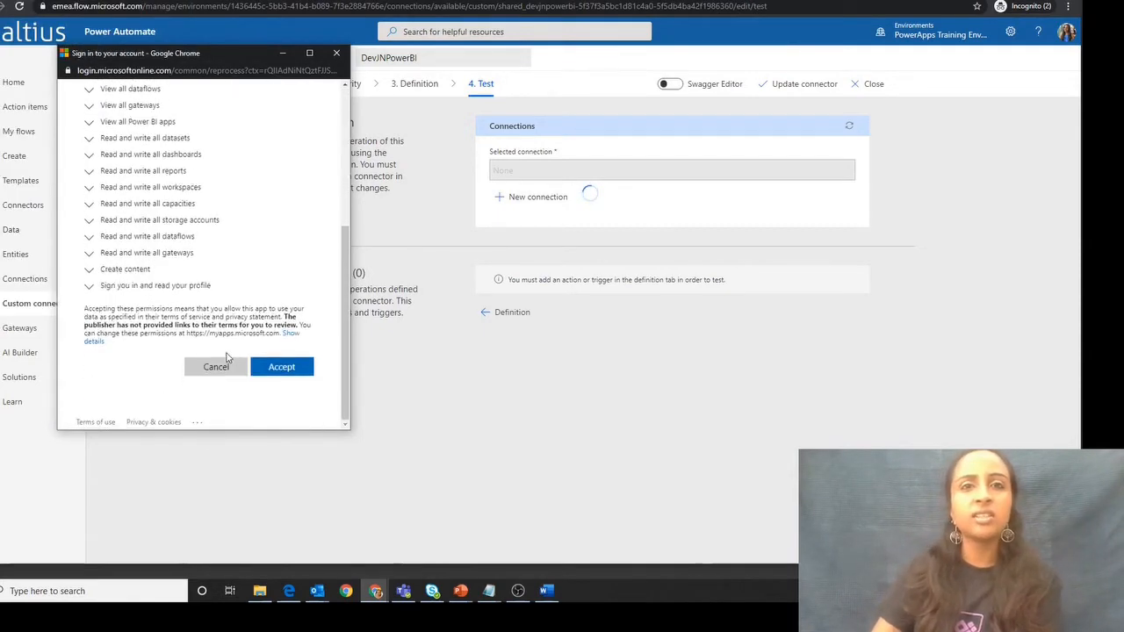
left_click(275, 368)
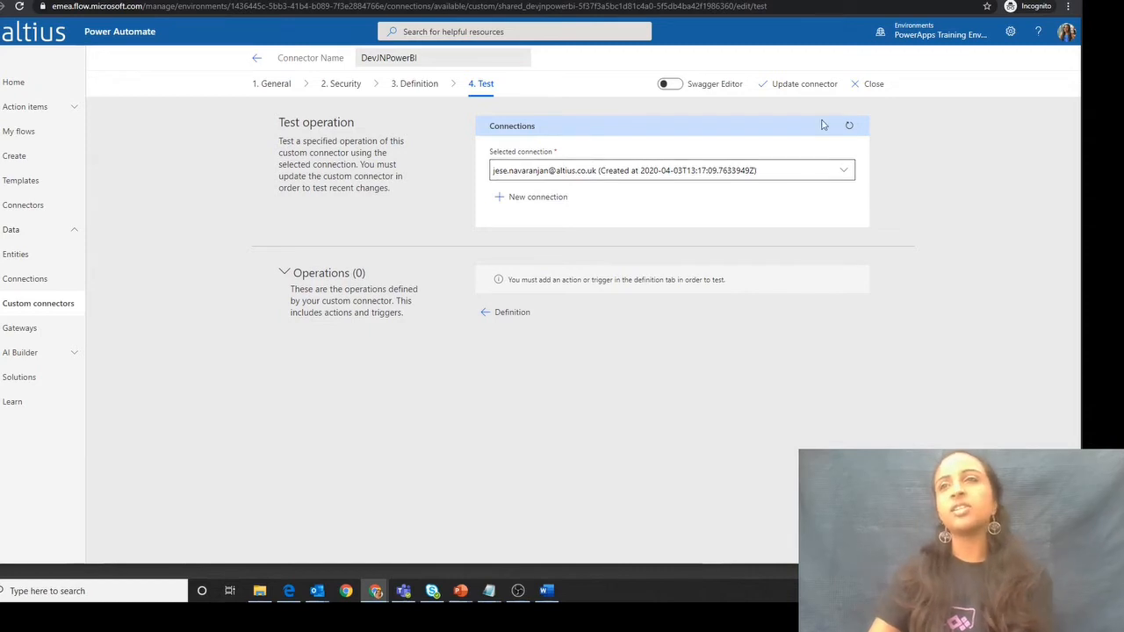
- Update the custom connector and open its definition page
left_click(810, 85)
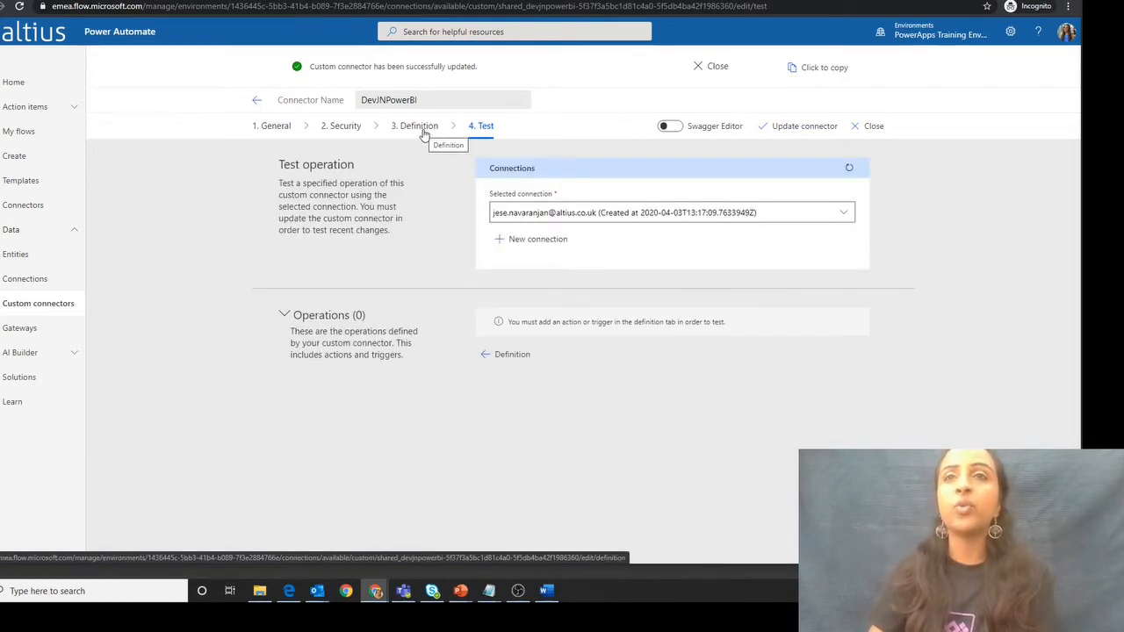
left_click(420, 127)
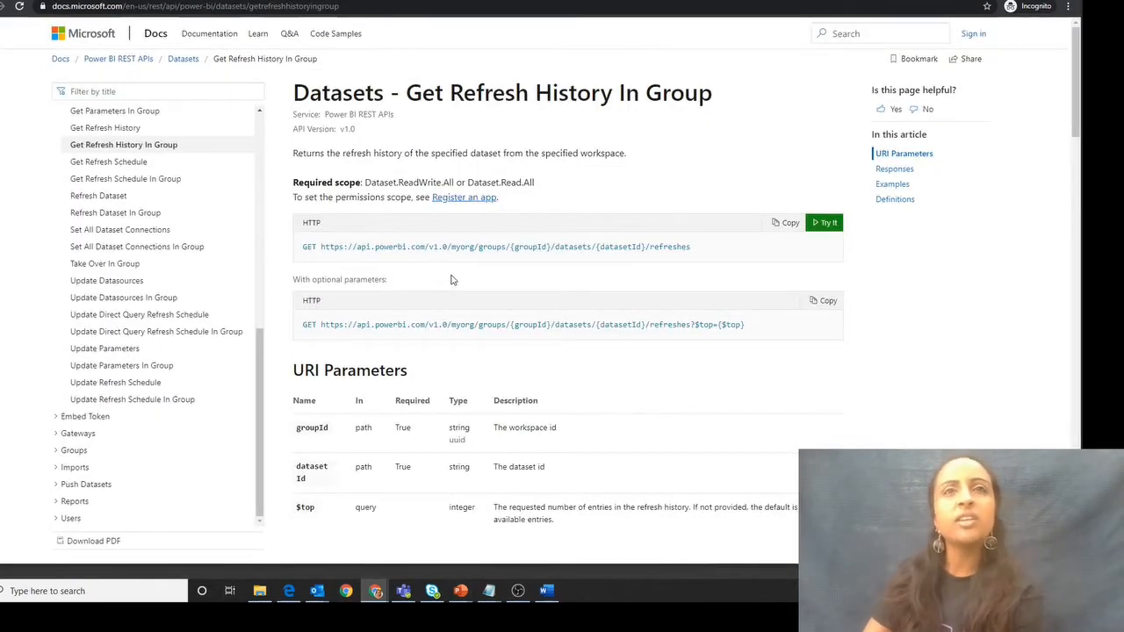
- Browse the Datasets operations in the Power BI REST API documentation for the Get Refresh History In Group page
scroll(241, 186, "up", 5)
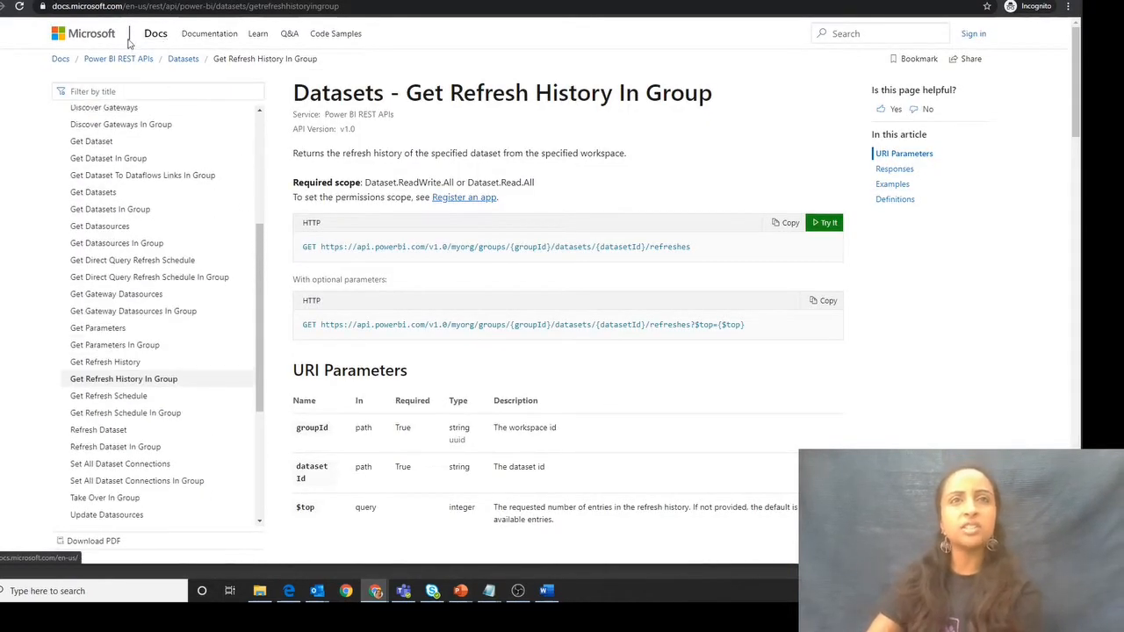
scroll(213, 176, "up", 5)
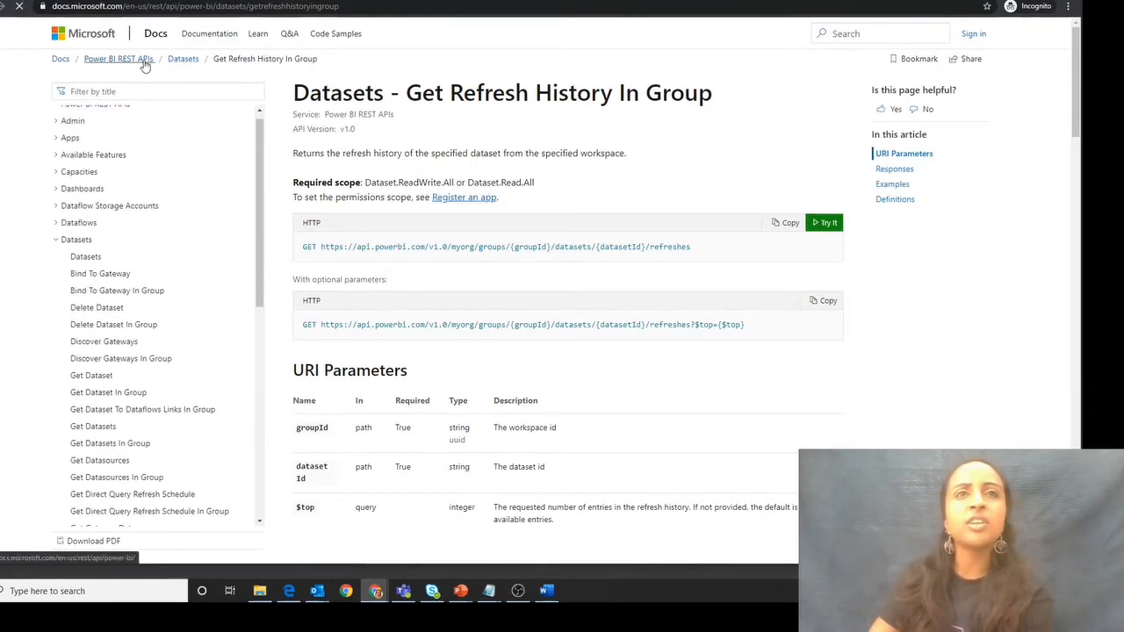
left_click(139, 59)
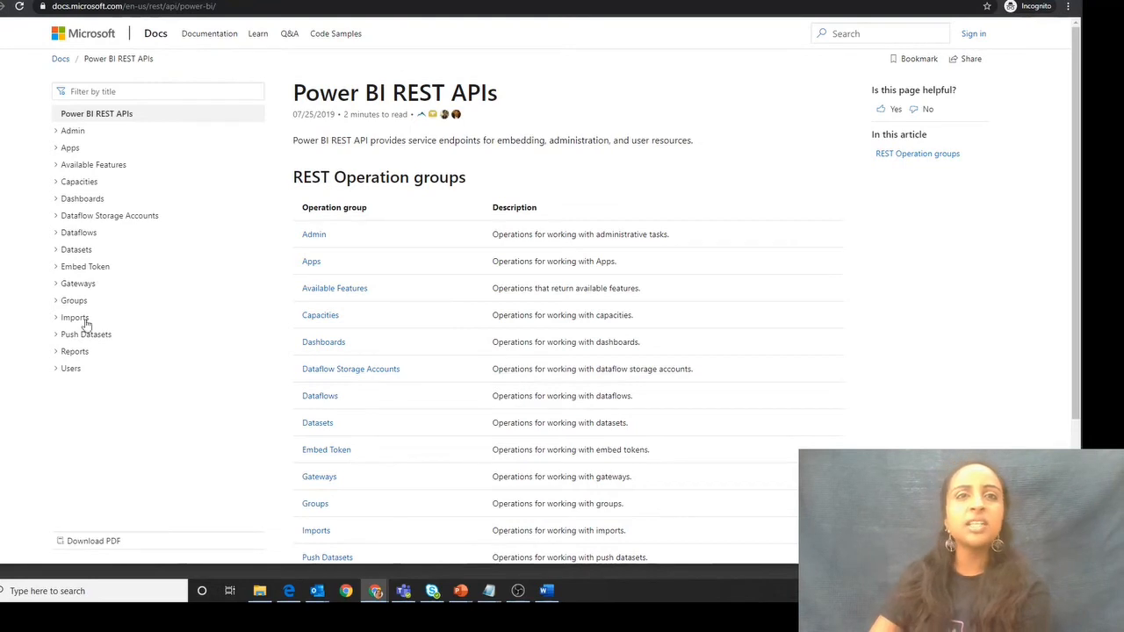
left_click(58, 252)
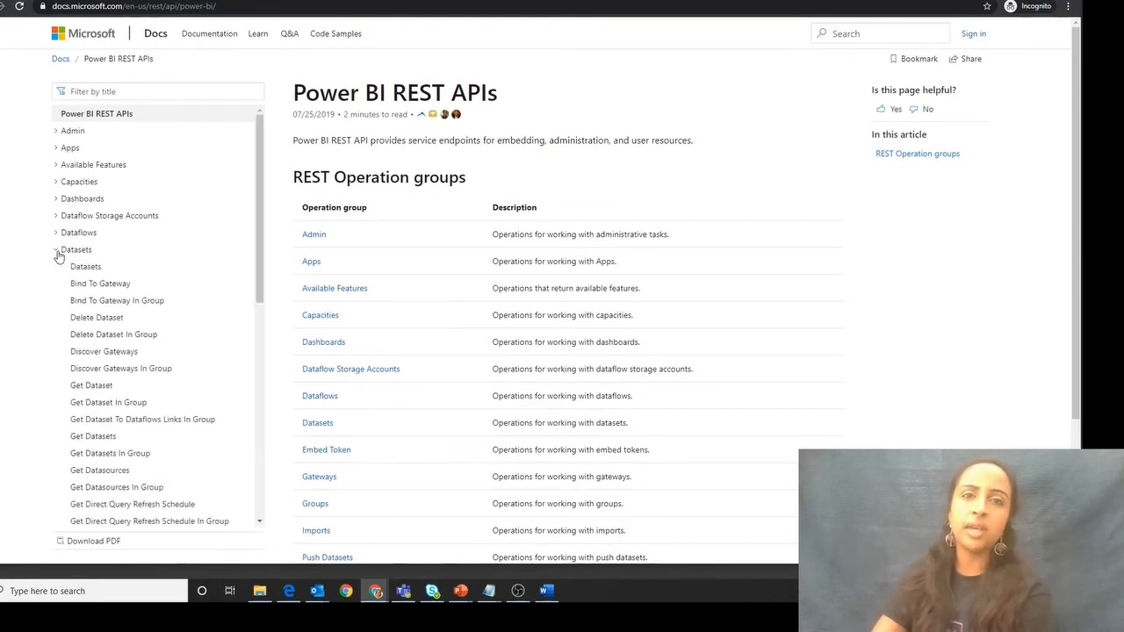
scroll(123, 430, "down", 3)
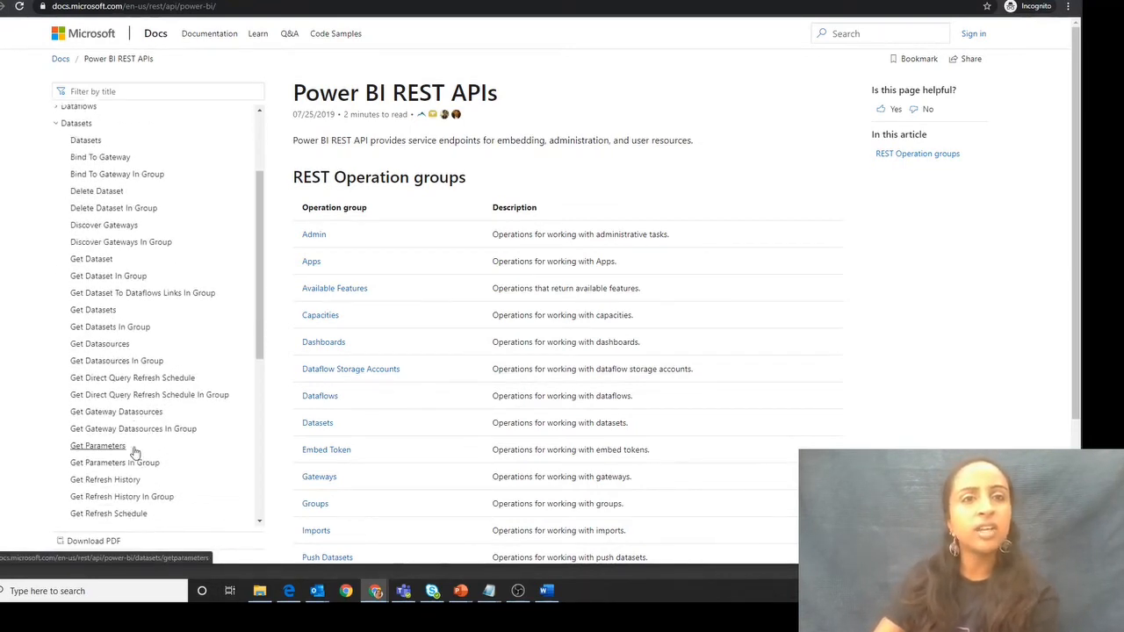
left_click(136, 458)
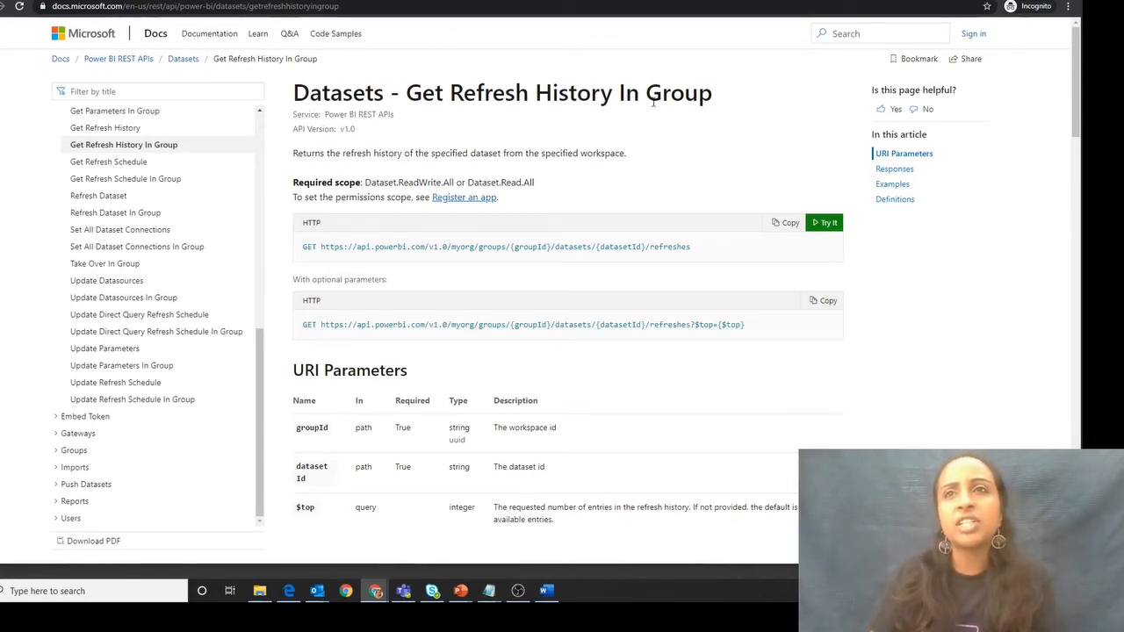
- Examine the GET request URL of Get Refresh History In Group and its groupId parameter
left_click_drag(320, 246, 580, 274)
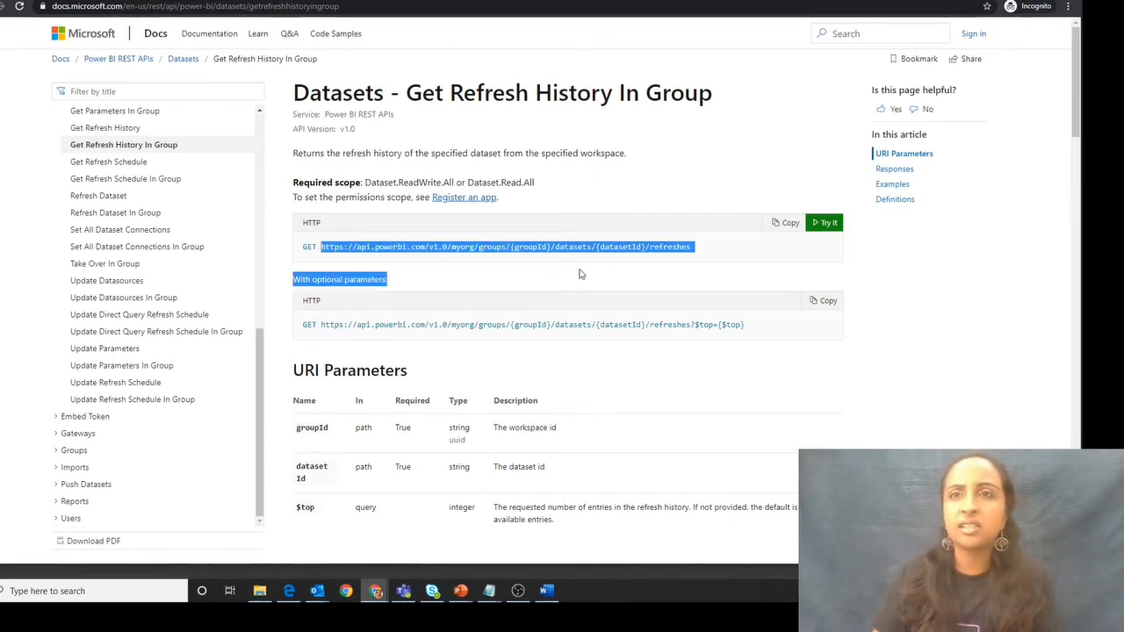
left_click_drag(692, 247, 307, 245)
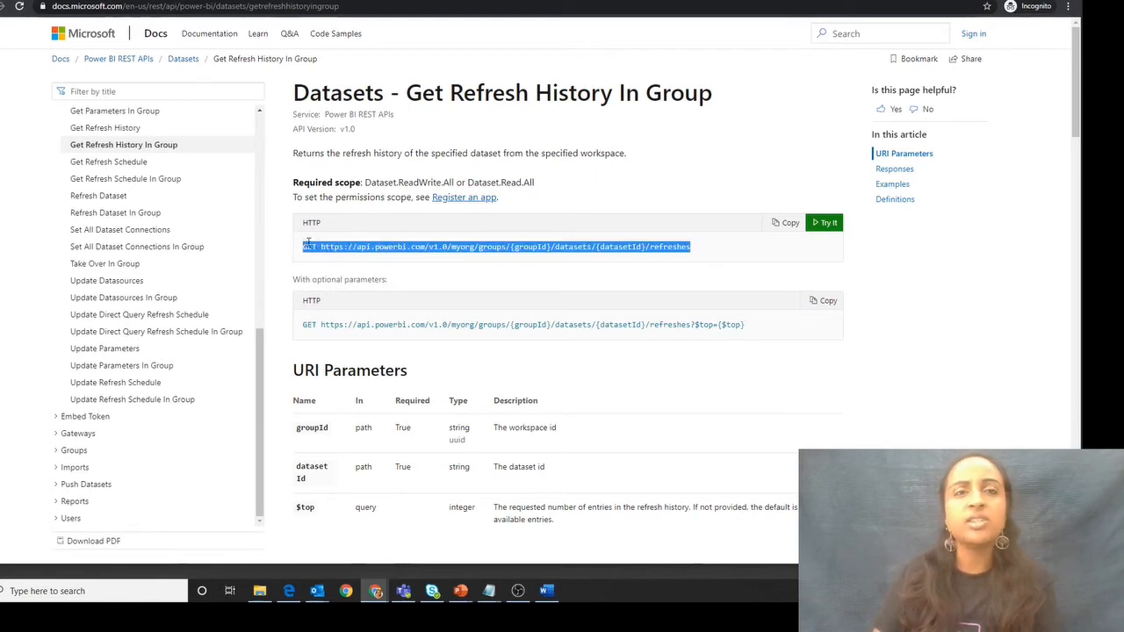
left_click(307, 245)
left_click_drag(516, 247, 551, 247)
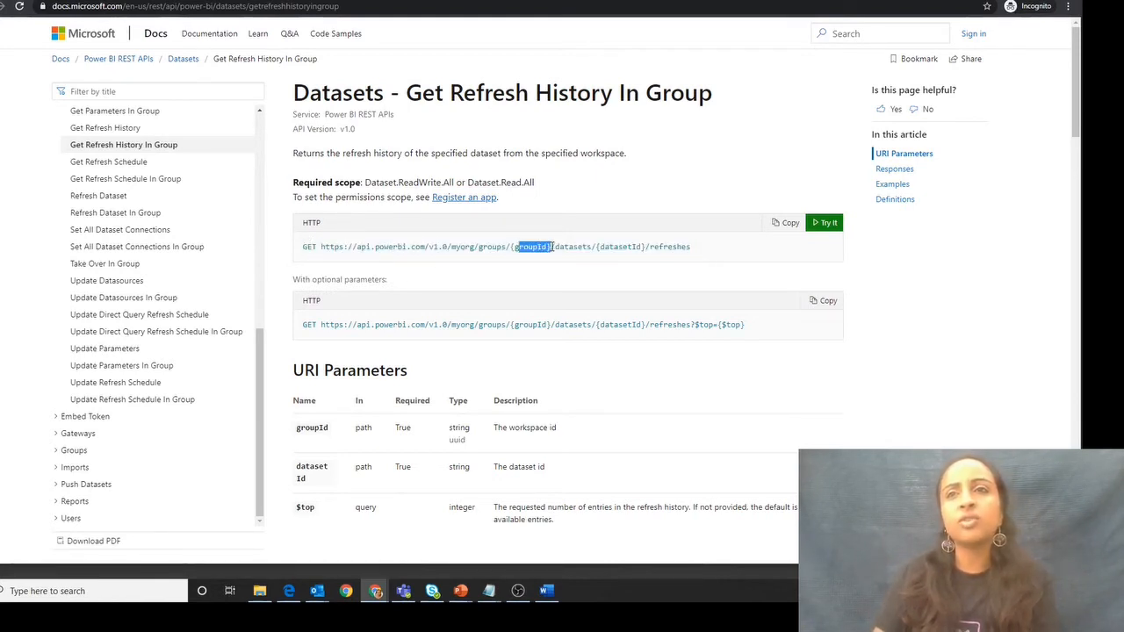
left_click(552, 270)
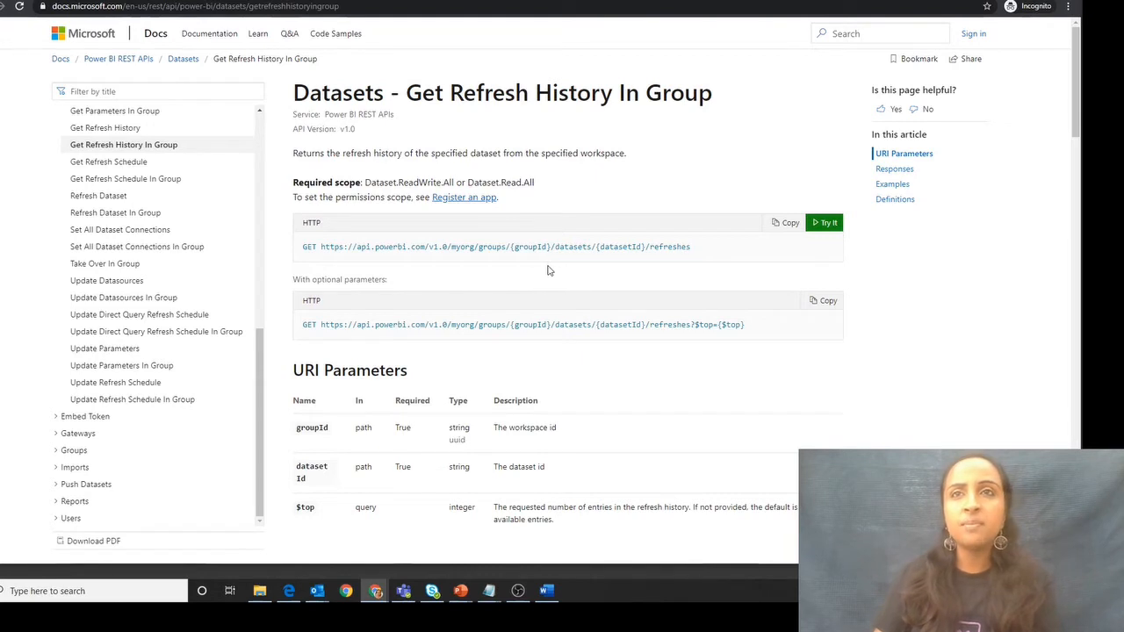
- Check the datasetId parameter and copy the GET request URL of Get Refresh History In Group, without the optional parameters
left_click_drag(599, 247, 622, 247)
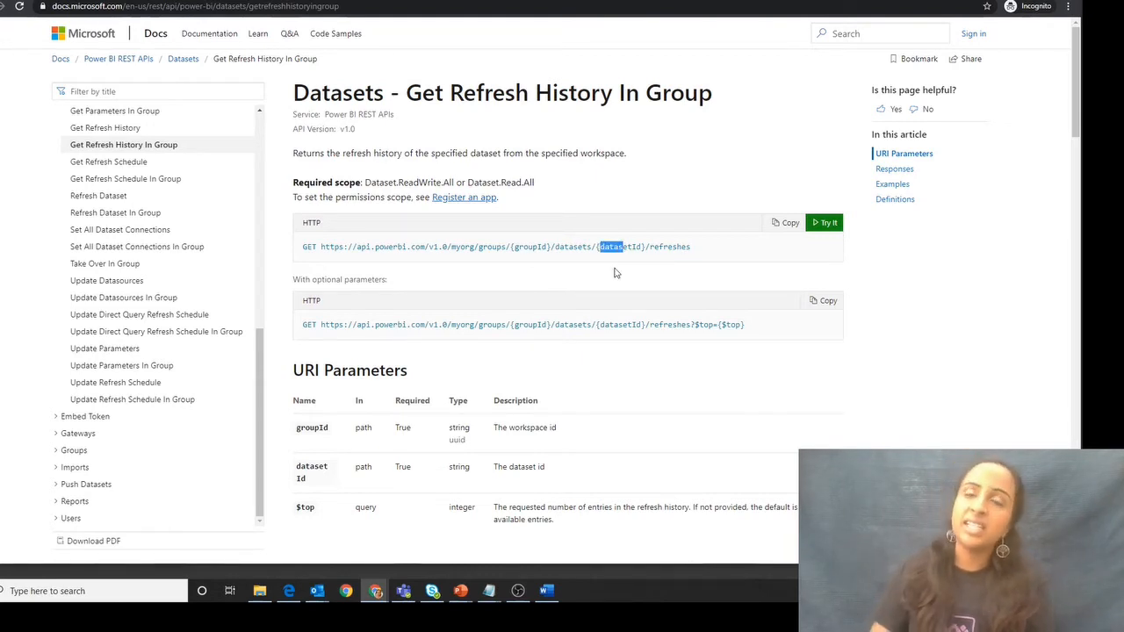
left_click(713, 257)
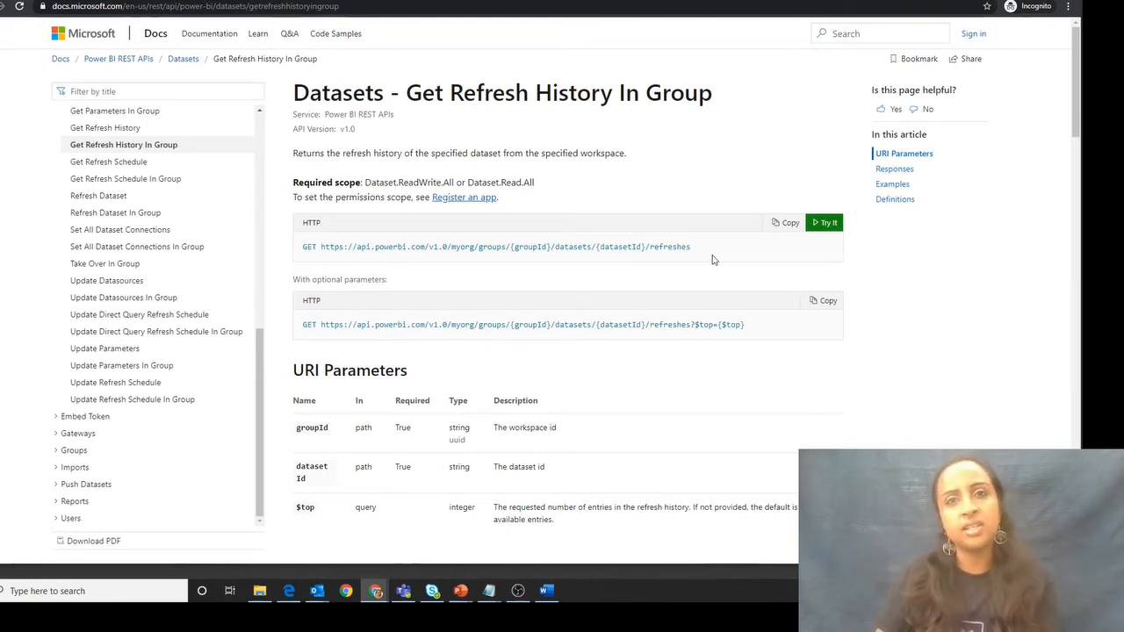
left_click(790, 223)
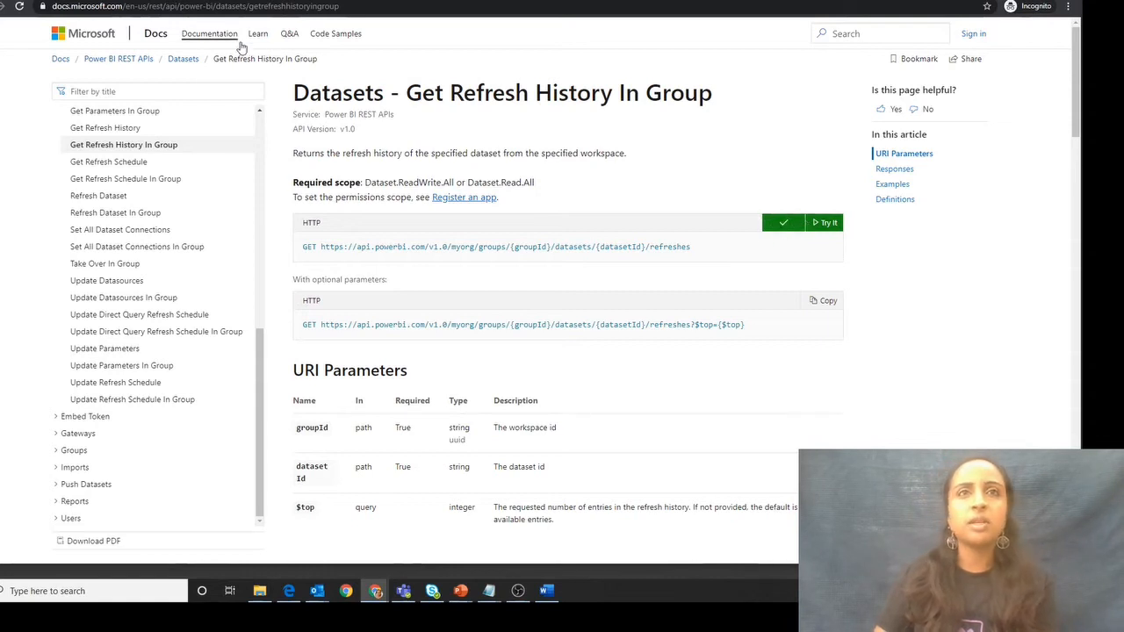
- Switch to Power Automate and add a new action to the connector definition with the summary GetRefreshHistory
left_click(303, 1)
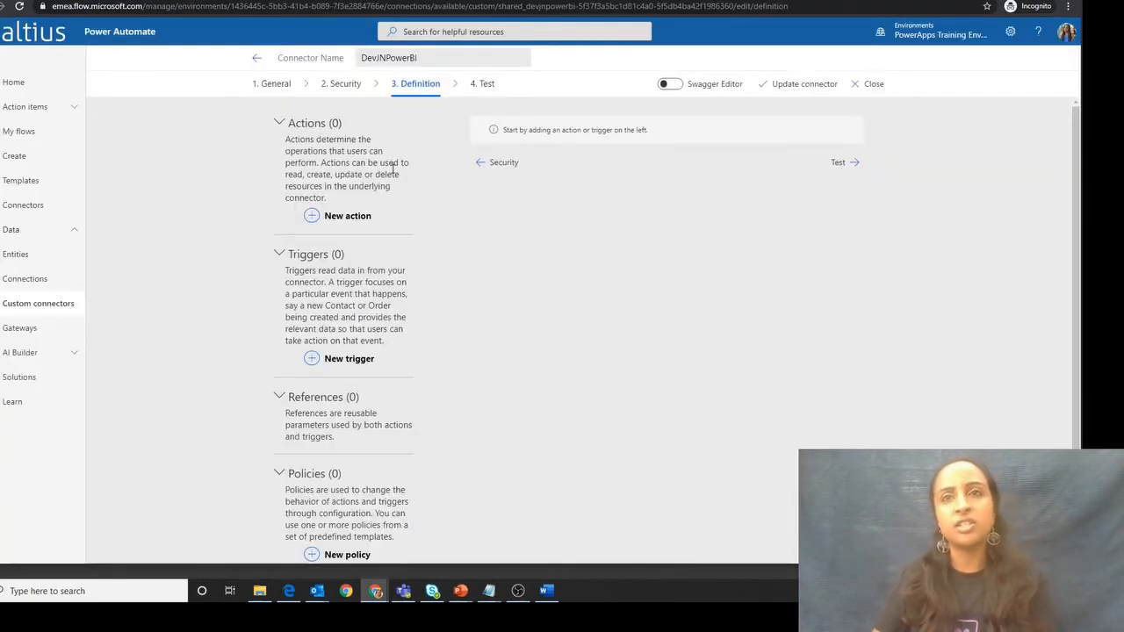
left_click(316, 218)
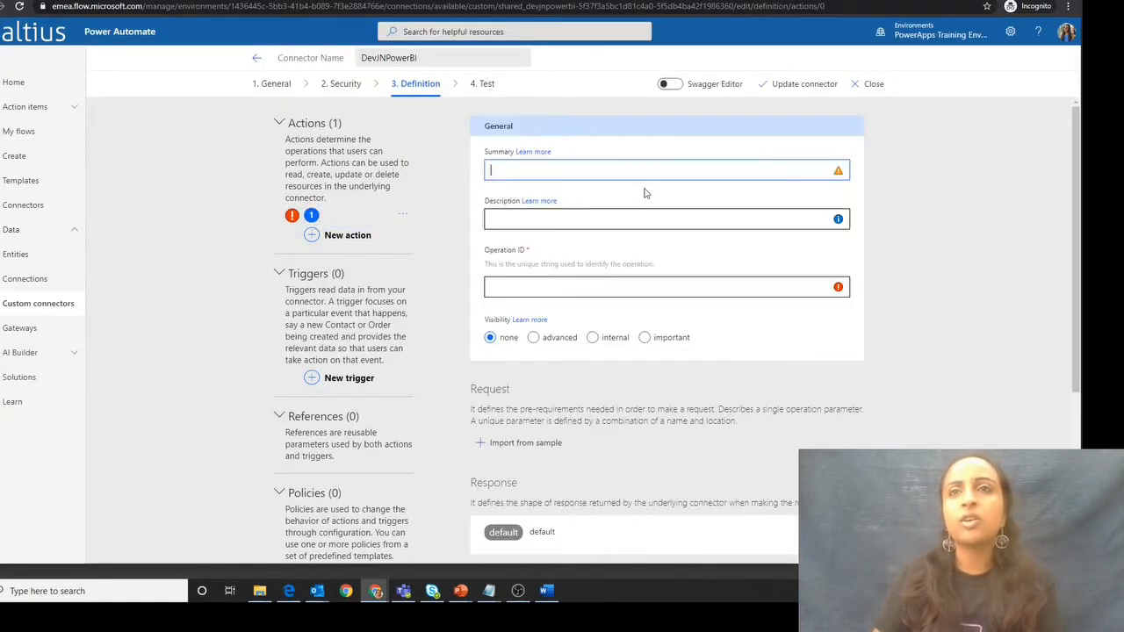
type("Gte")
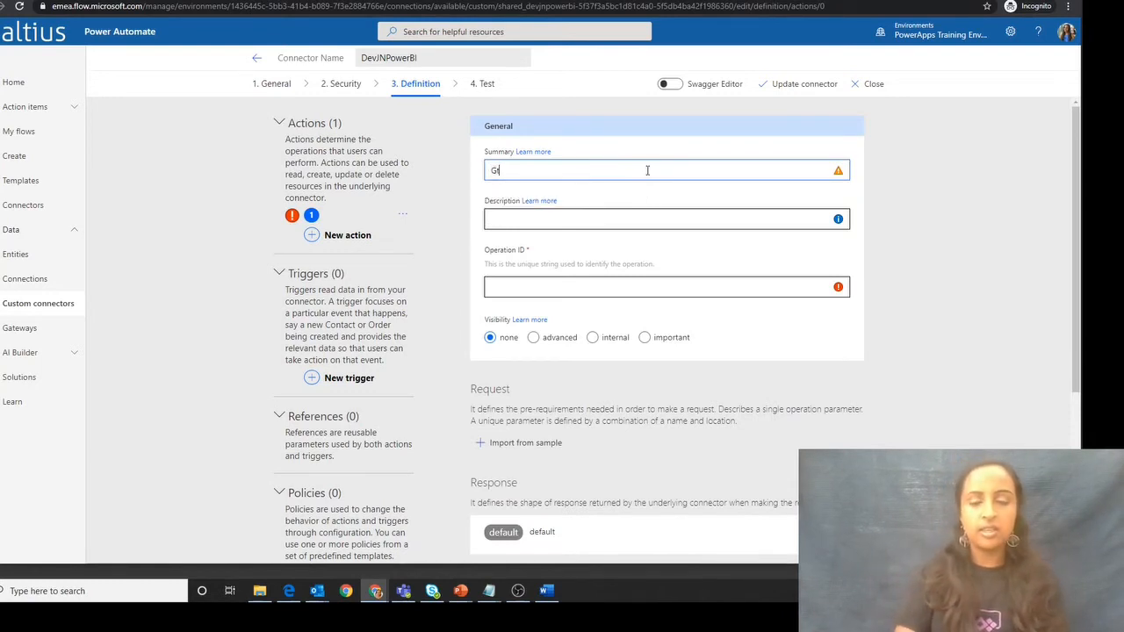
key("BackSpace")
type("etFr")
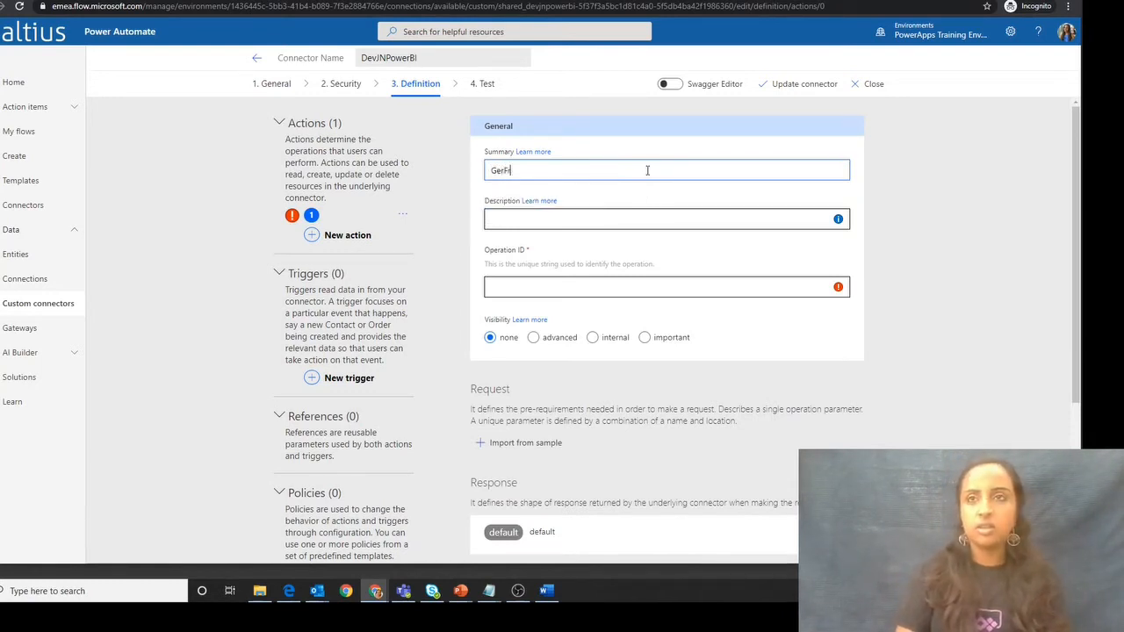
key("BackSpace")
key("BackSpace")
type("refresh")
type("history")
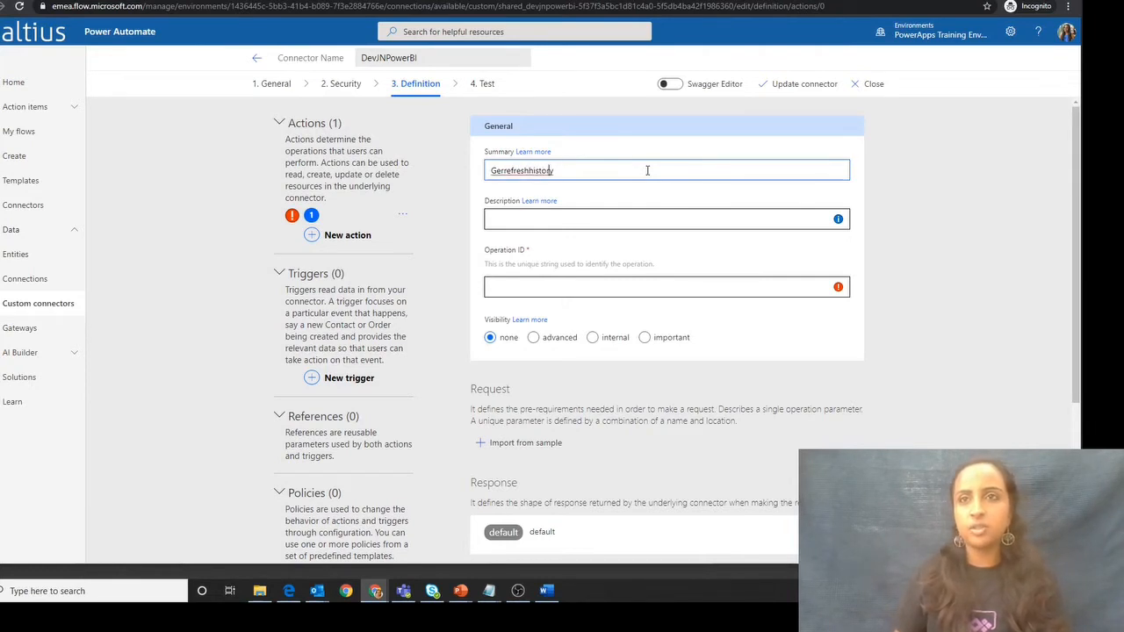
key("BackSpace")
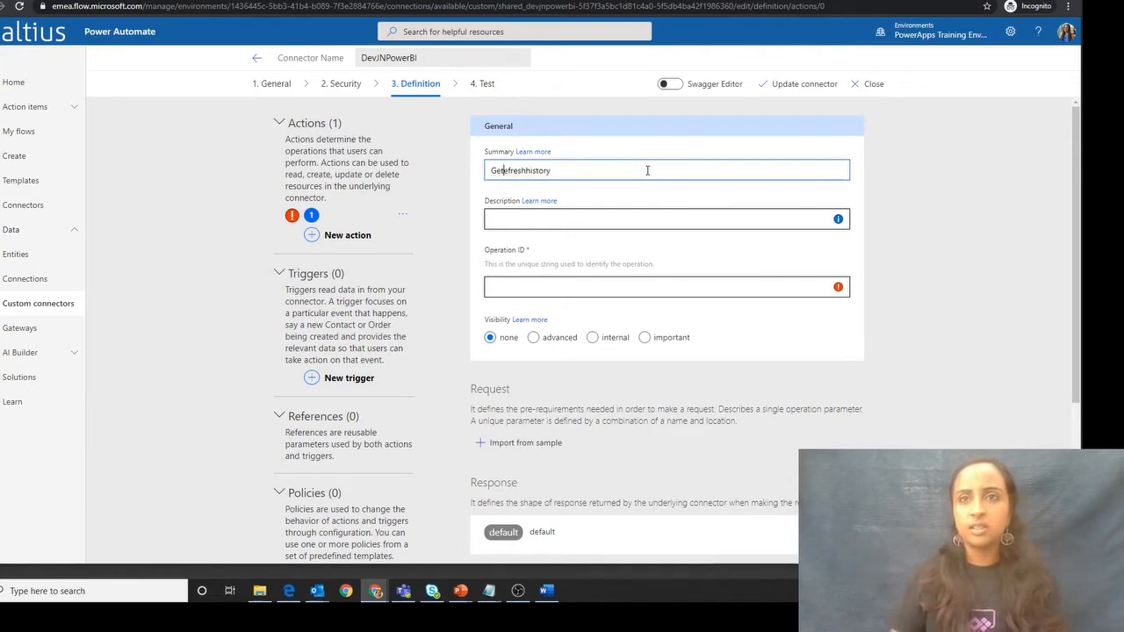
type("R")
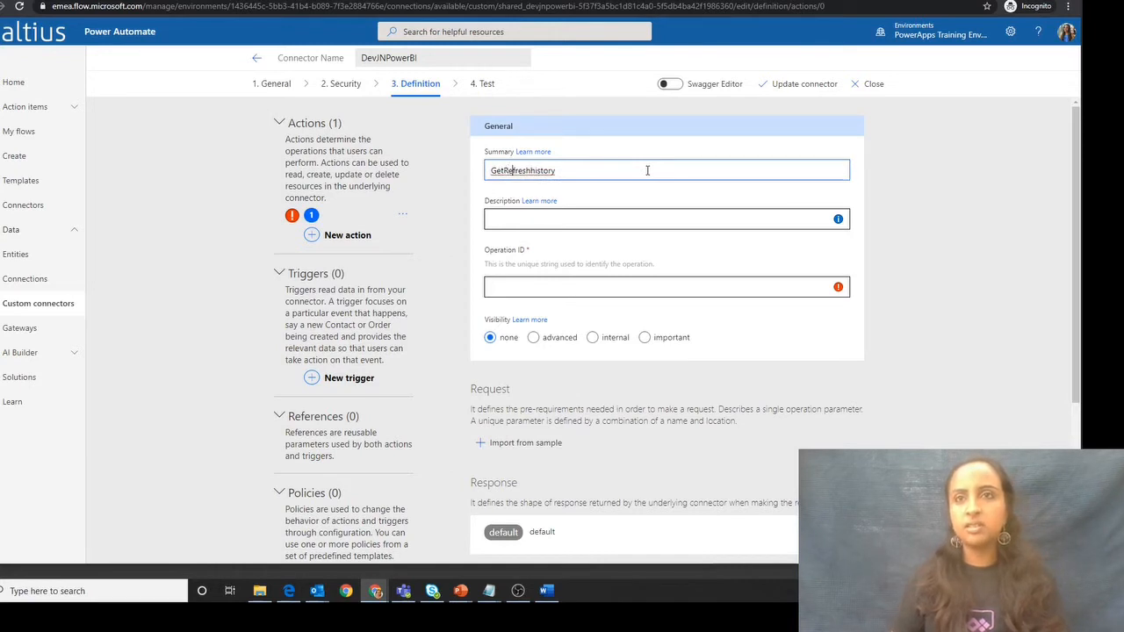
key("Right")
key("Right")
key("BackSpace")
type("H")
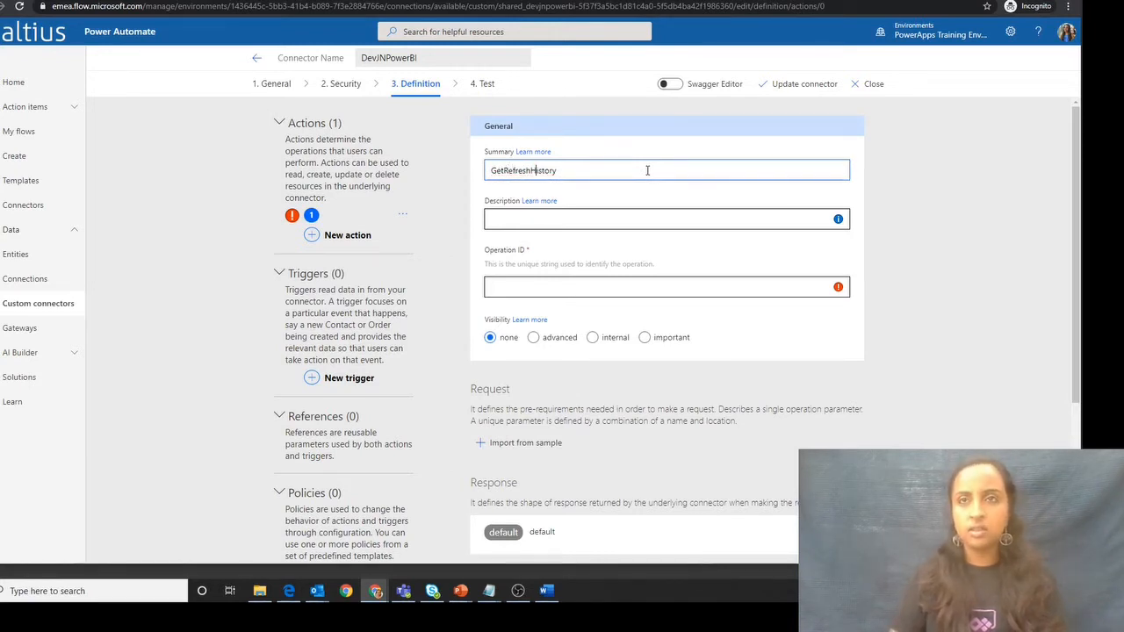
- Enter "This allows a history of the refresh to be retrieved" as the action's description
left_click(638, 227)
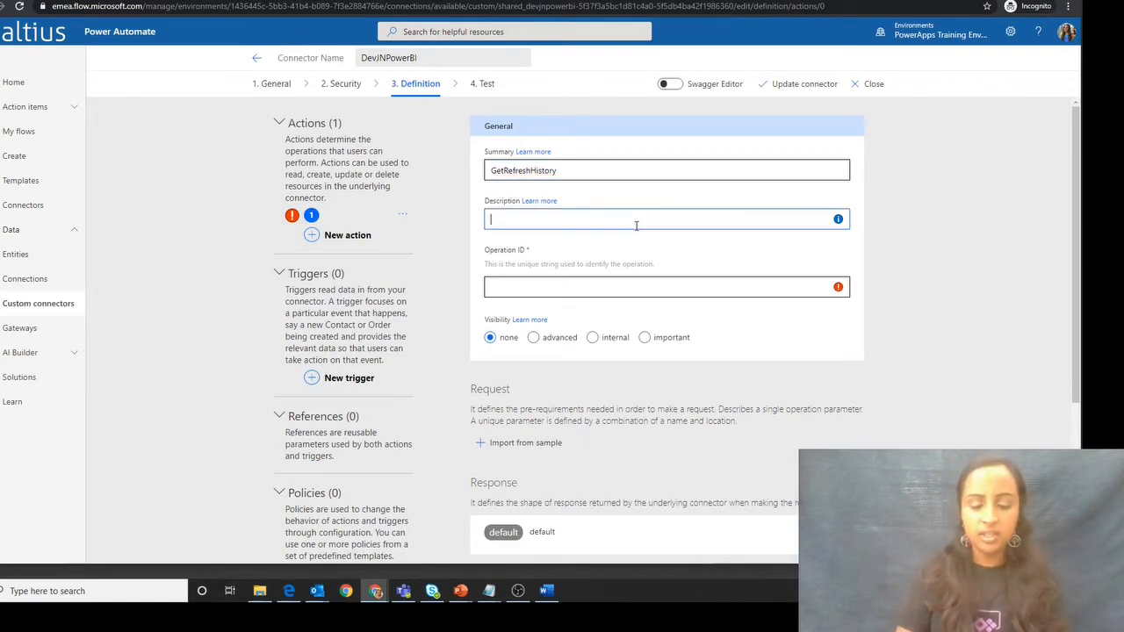
type("This")
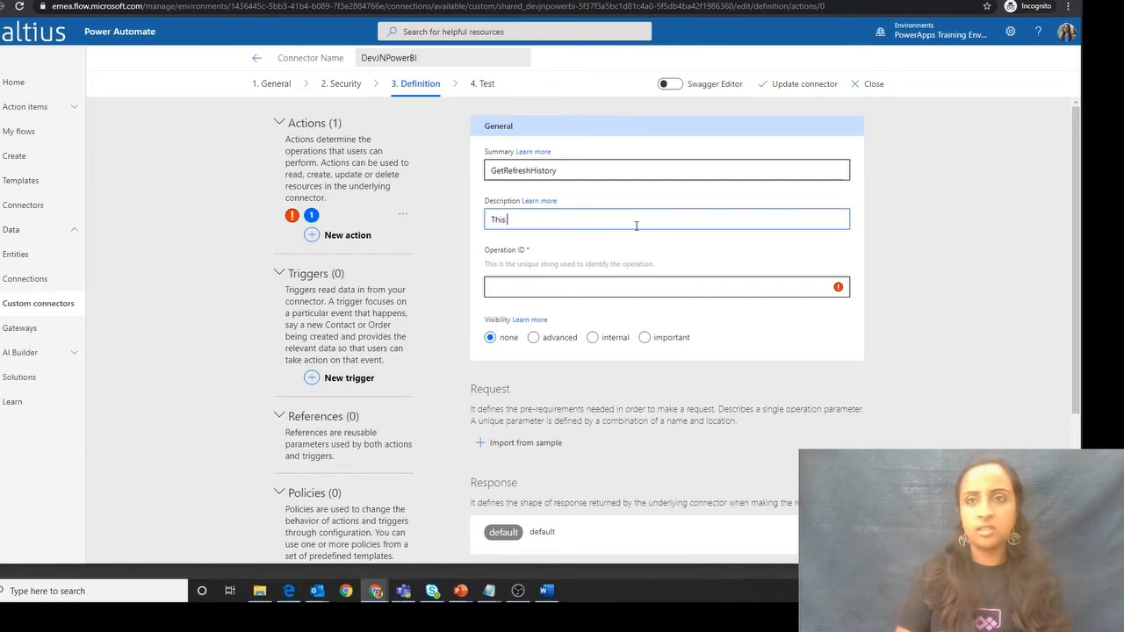
type(" allows")
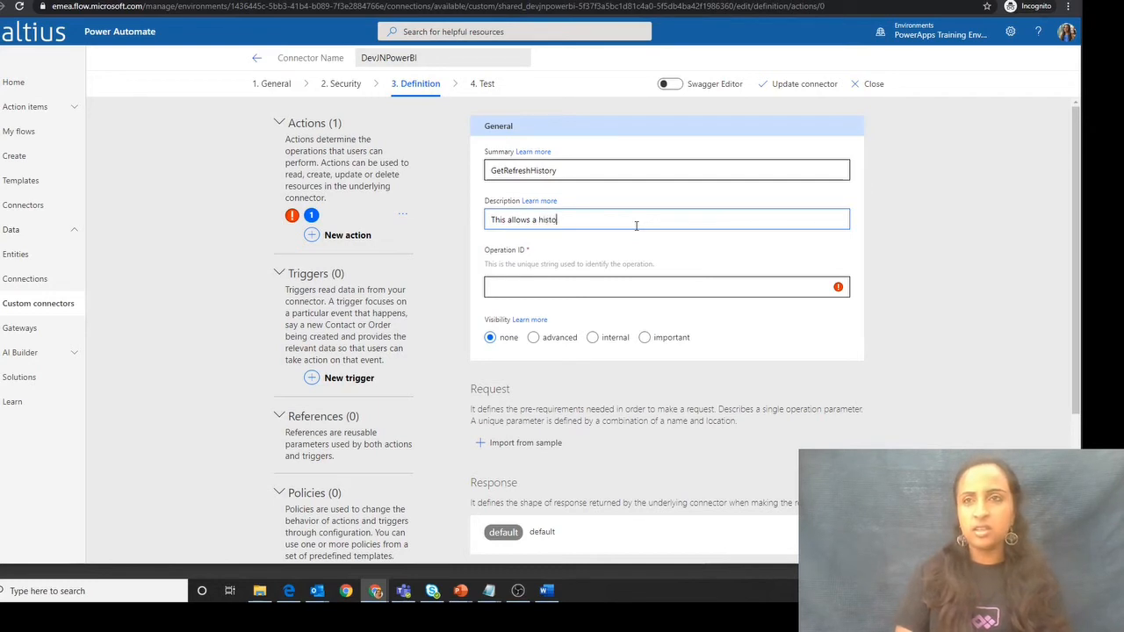
type("a history of the refresh to be retr")
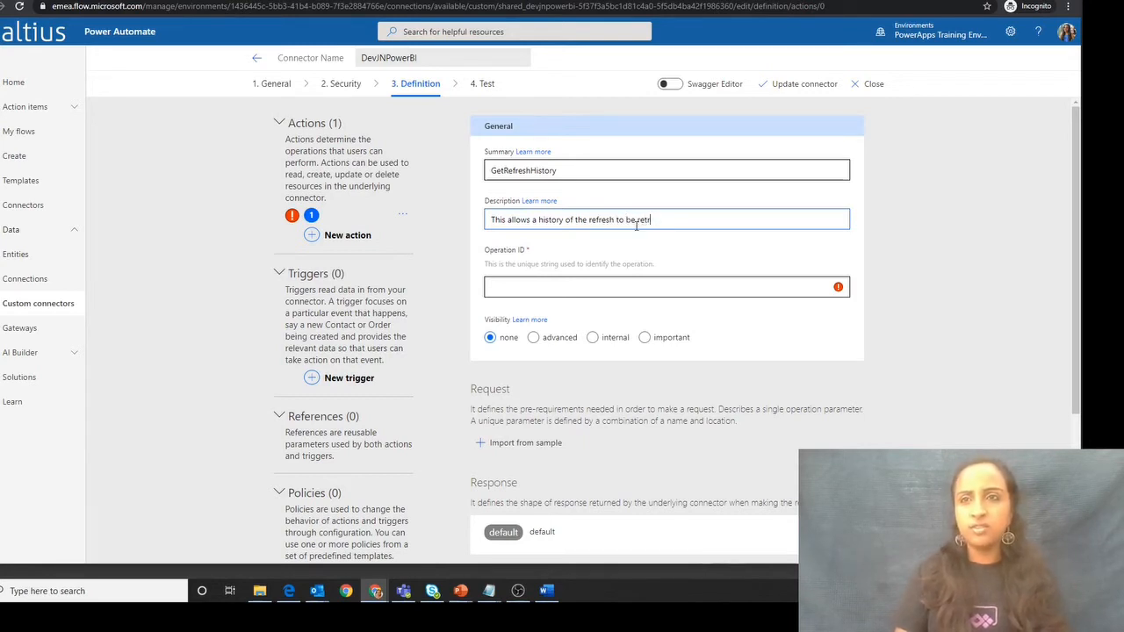
type("ved")
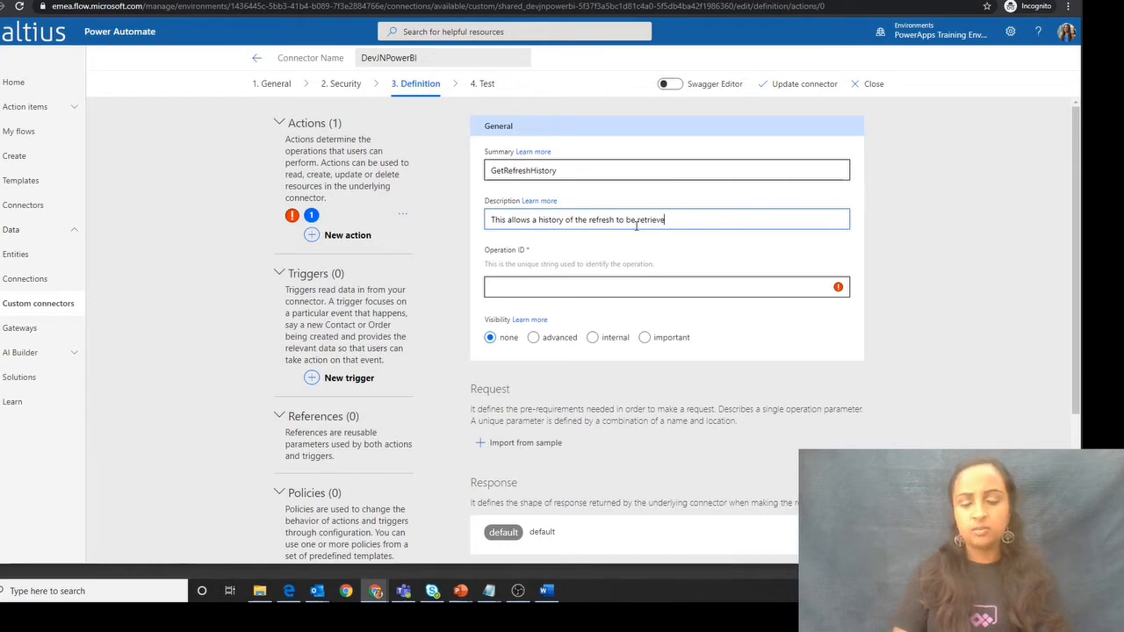
- Set the action's operation ID to GetRefreshHistory
left_click(631, 288)
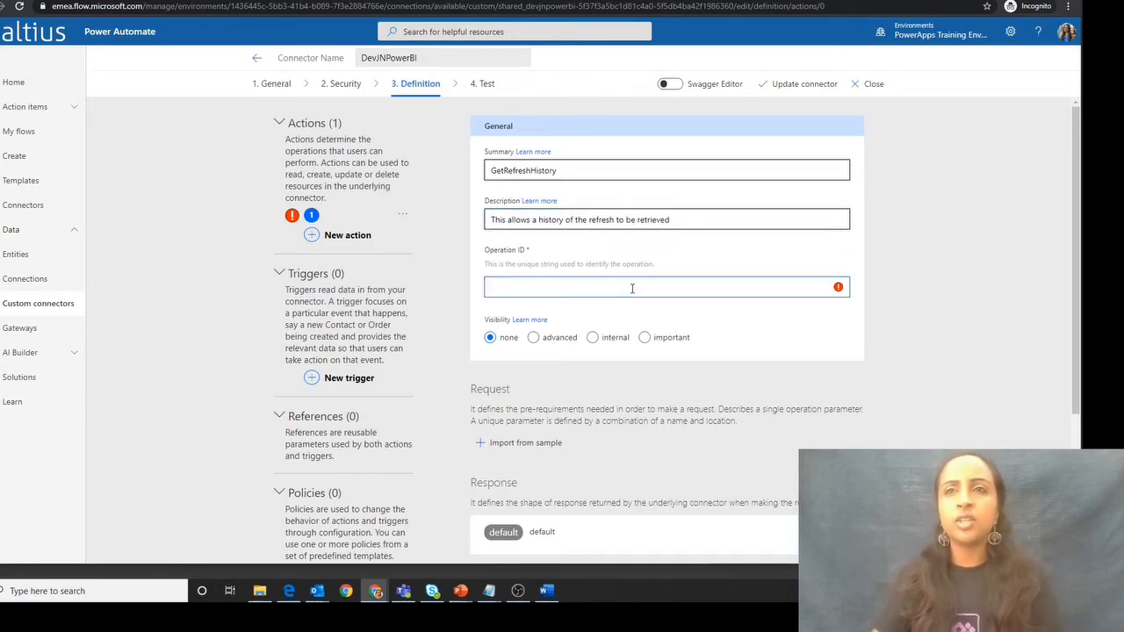
type("GetREe")
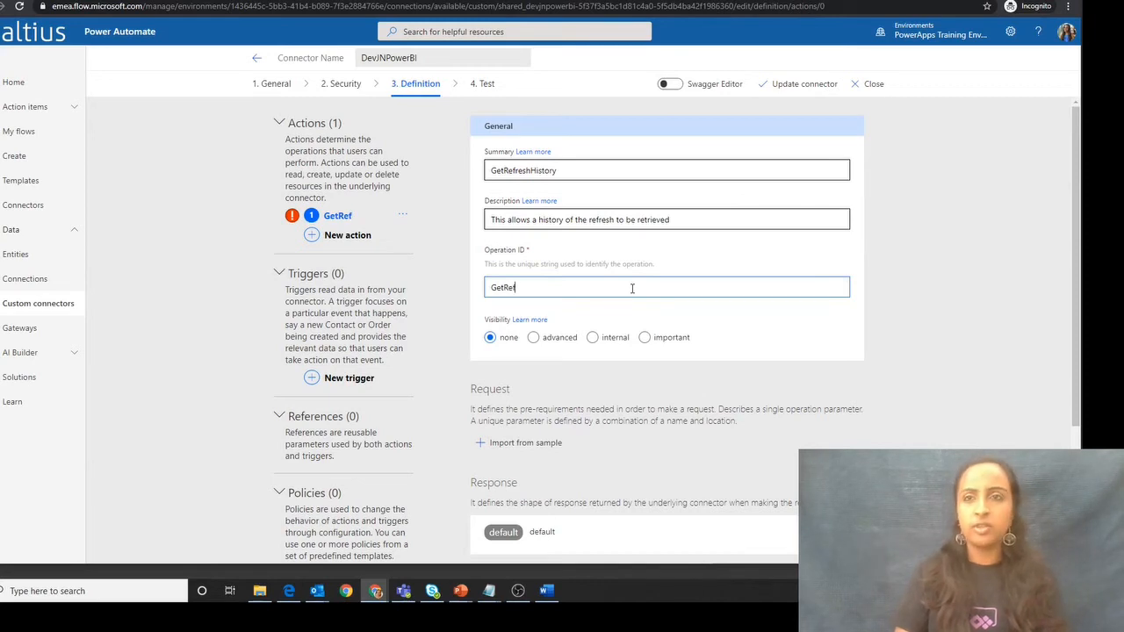
type("reshHistory")
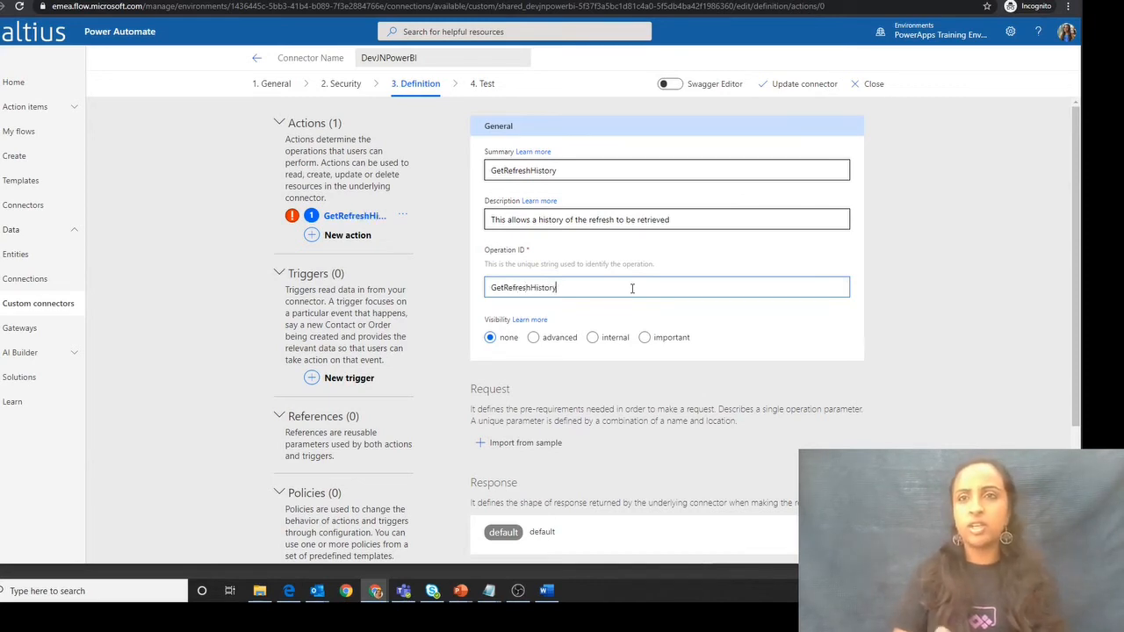
scroll(673, 343, "down", 2)
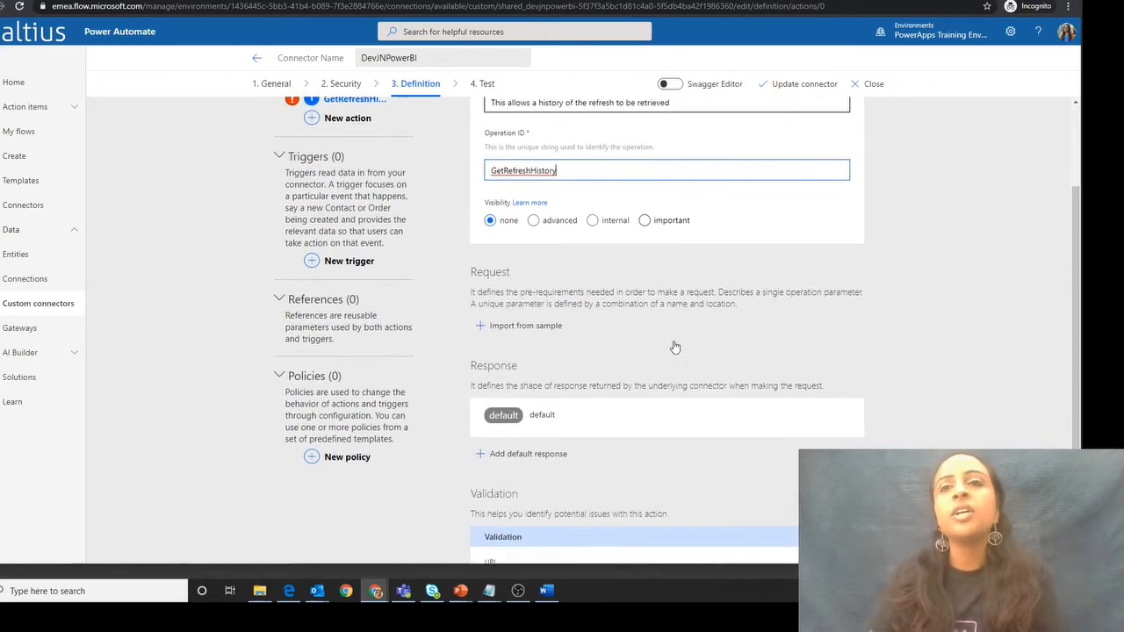
scroll(672, 344, "down", 1)
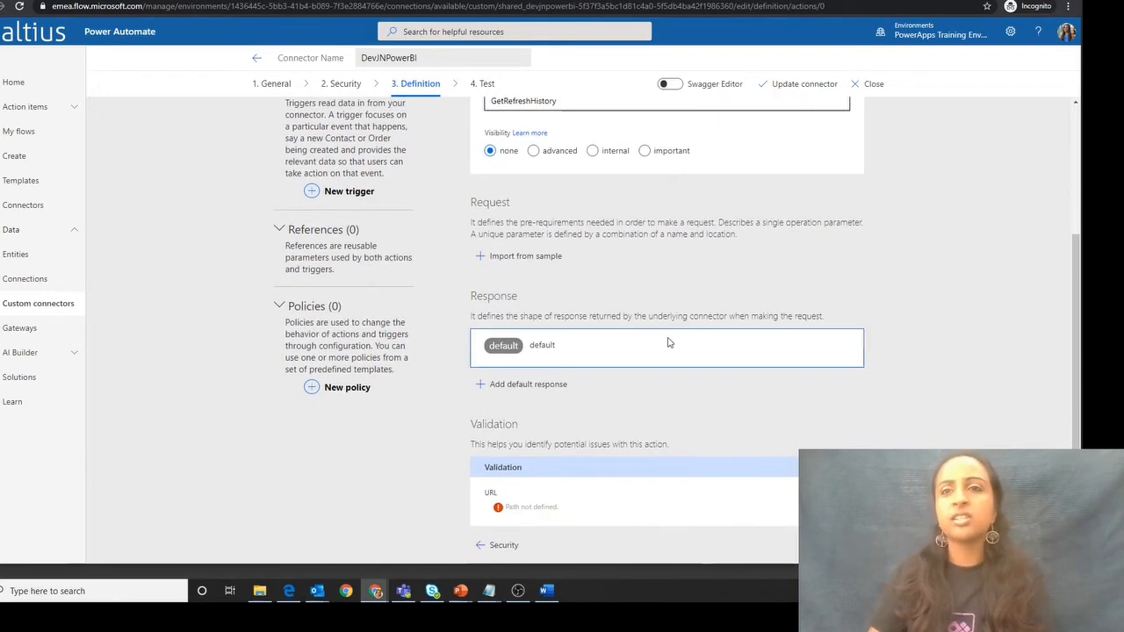
scroll(669, 343, "up", 3)
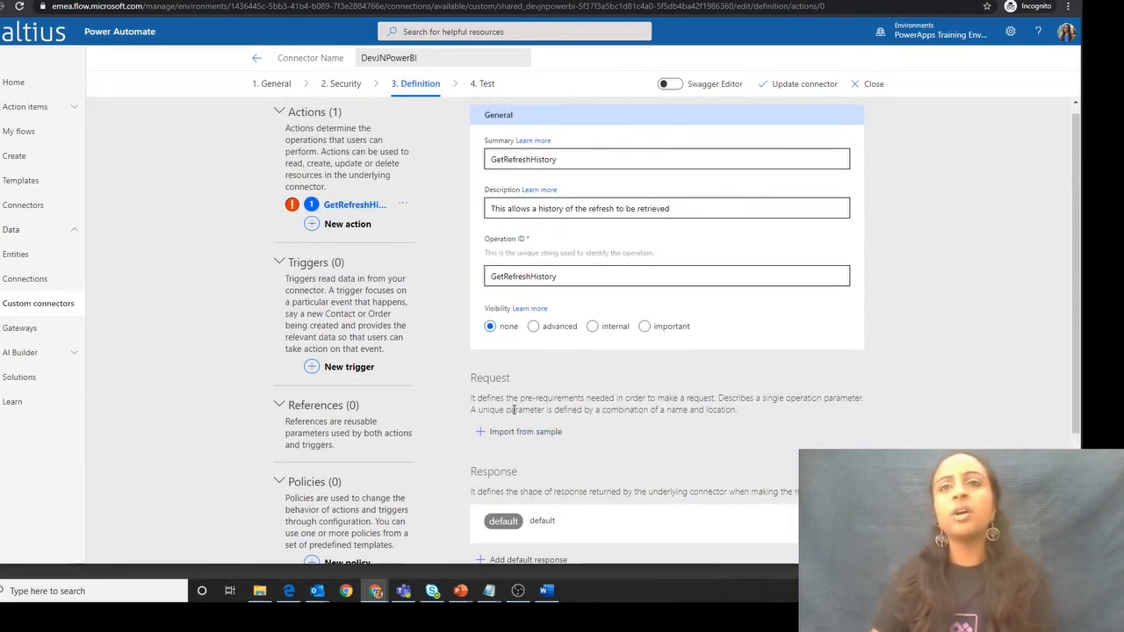
left_click(527, 431)
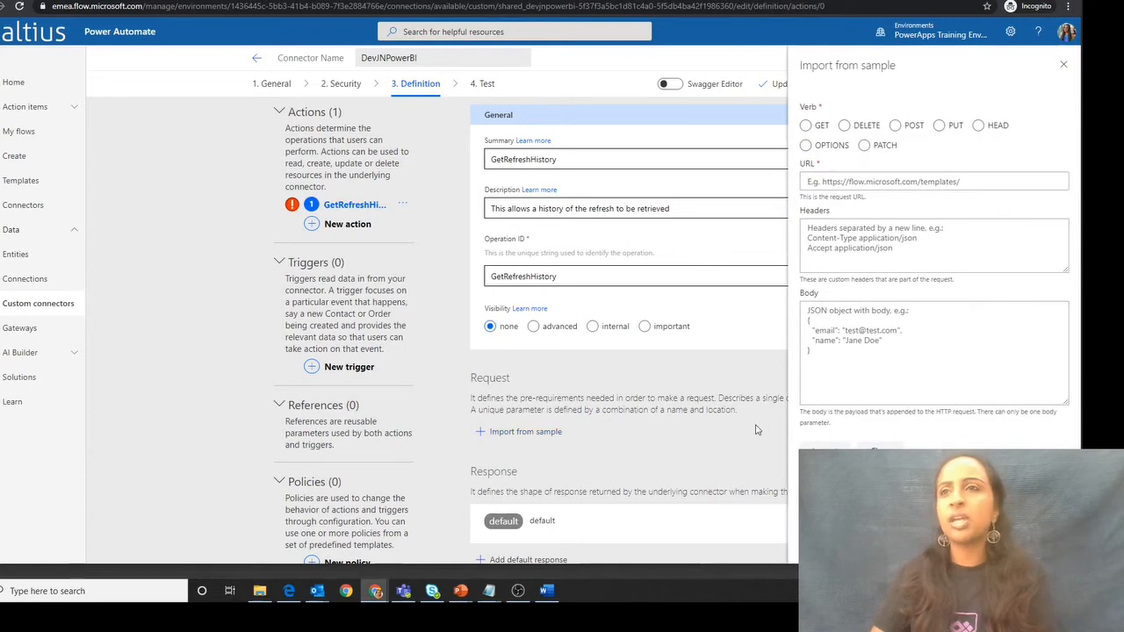
left_click(808, 125)
left_click(836, 181)
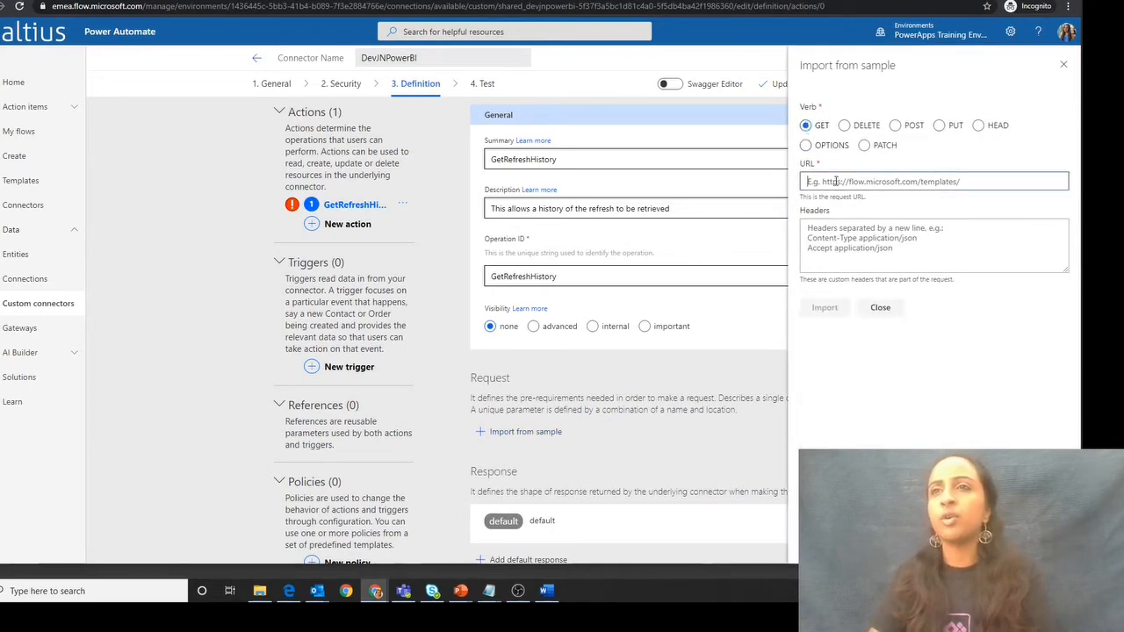
key("ctrl+v")
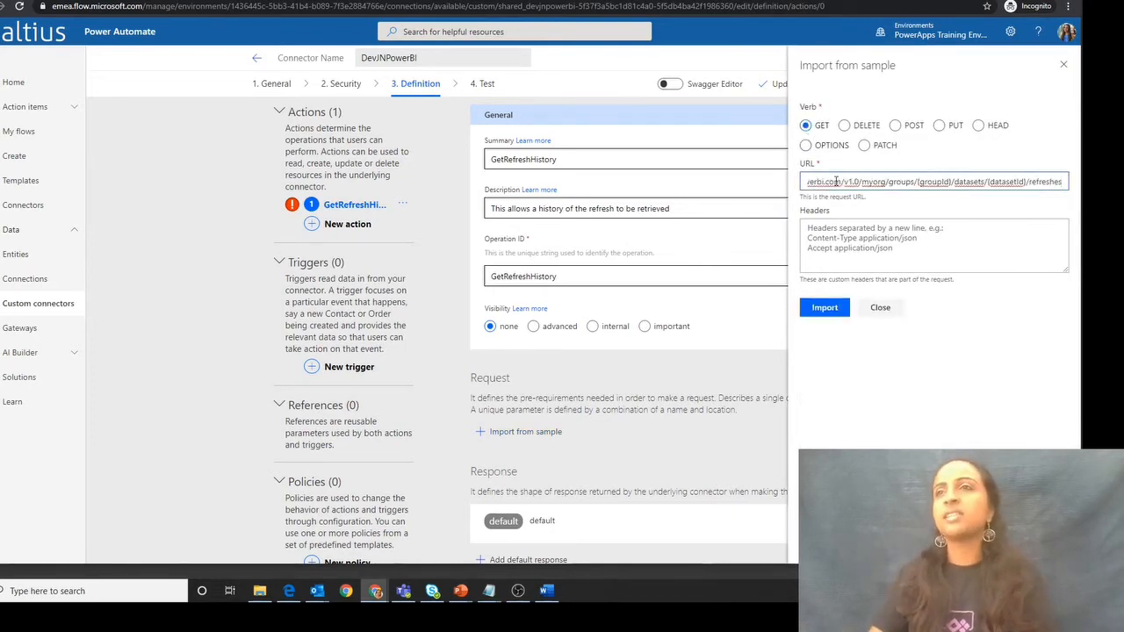
left_click_drag(926, 180, 711, 181)
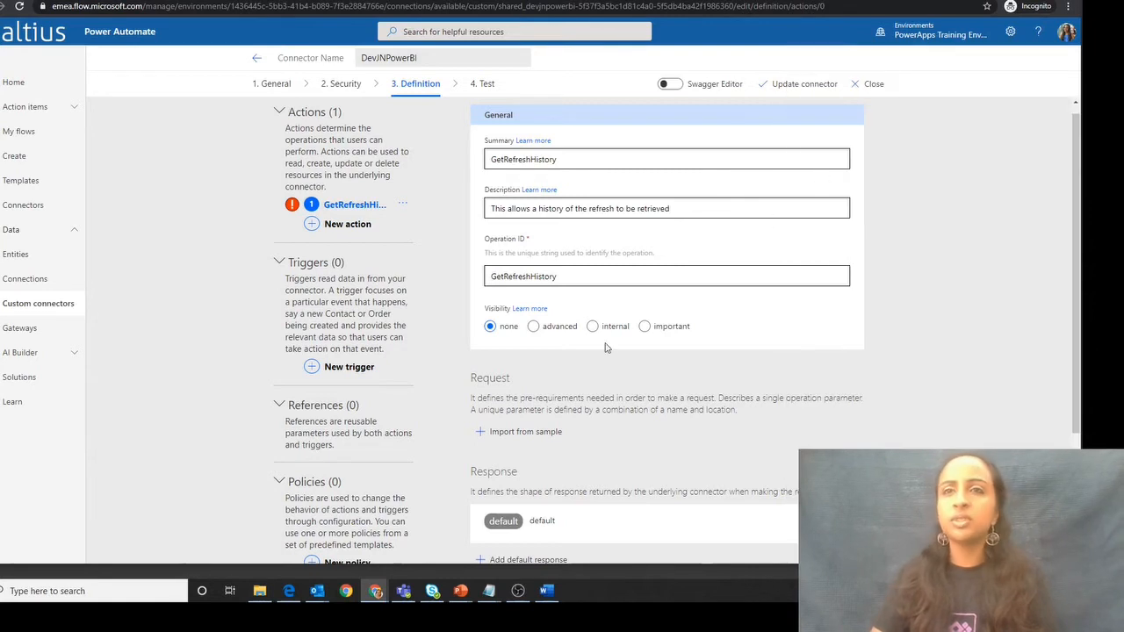
left_click(526, 431)
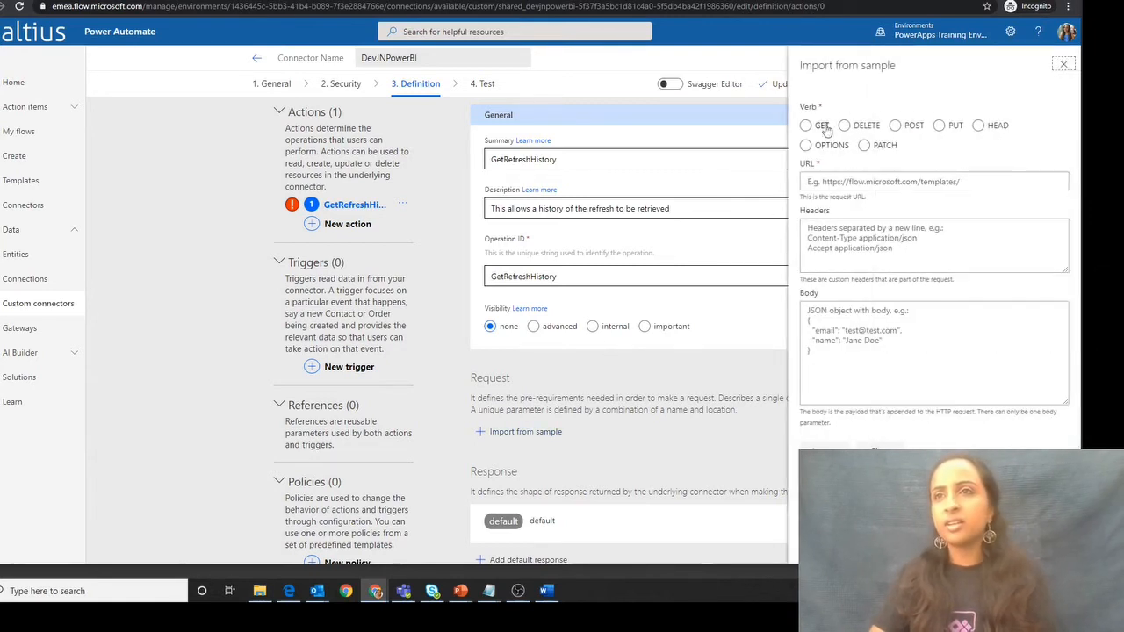
left_click(824, 128)
left_click(847, 181)
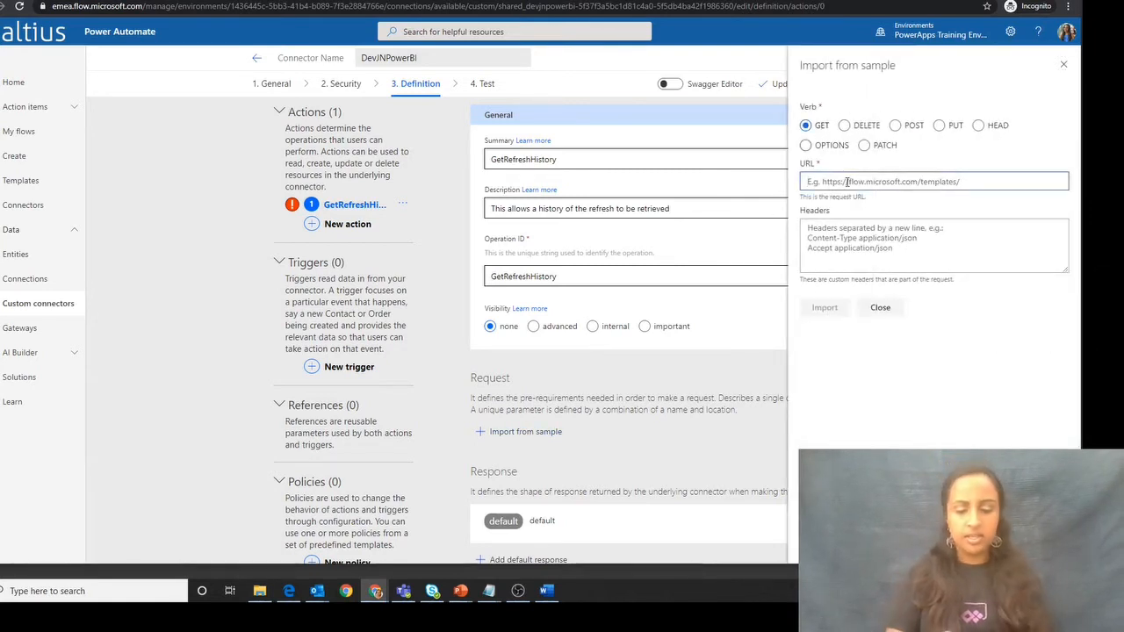
type("https://api.powerbi.com/v1.0/myorg/groups/{groupId}/datasets/{datasetId}/refreshes")
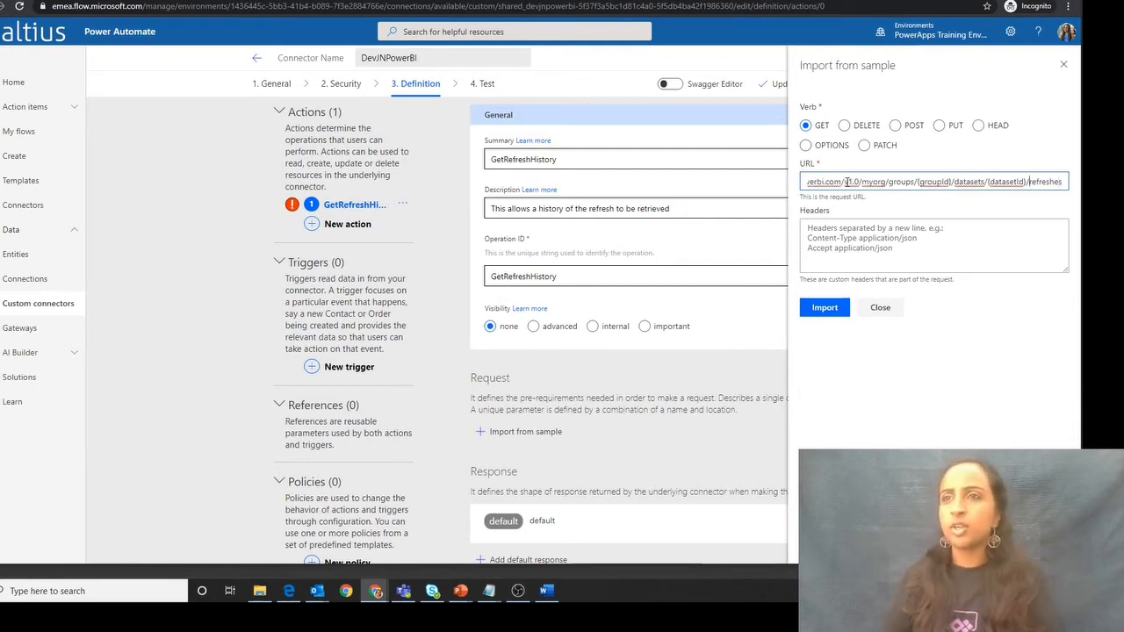
key("Left")
key("Left")
key("Left")
key("Left")
key("Left")
key("Left")
key("Left")
key("Left")
key("Left")
key("Left")
key("Left")
key("Left")
key("Left")
key("Left")
key("Left")
key("Left")
key("Left")
key("Left")
key("Left")
key("Left")
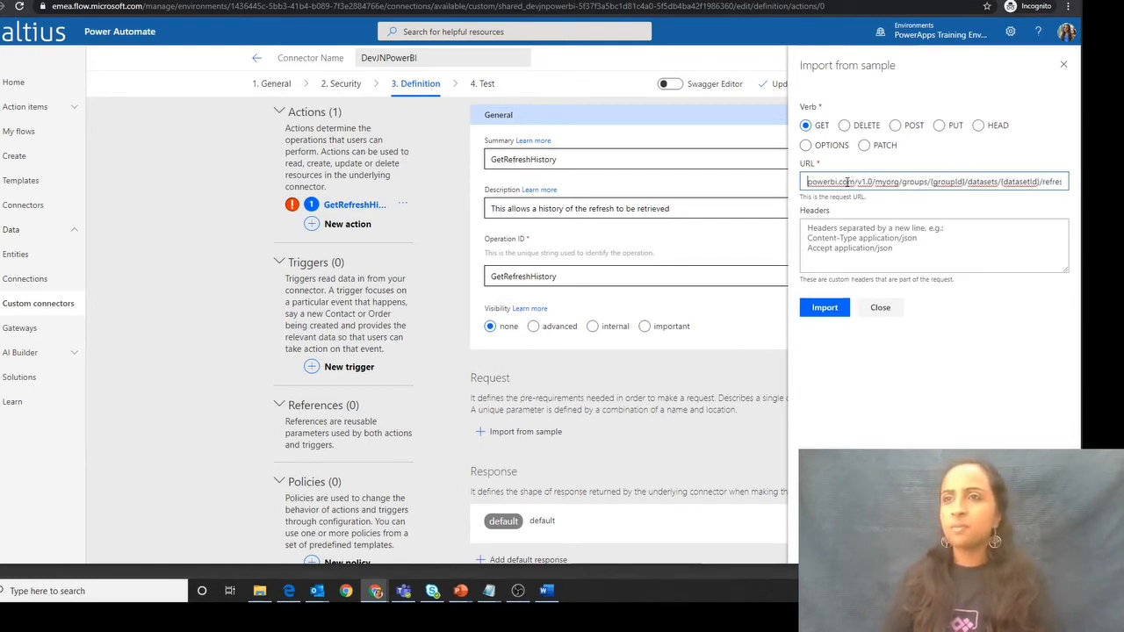
key("Delete")
key("Delete")
key("Delete")
key("Delete")
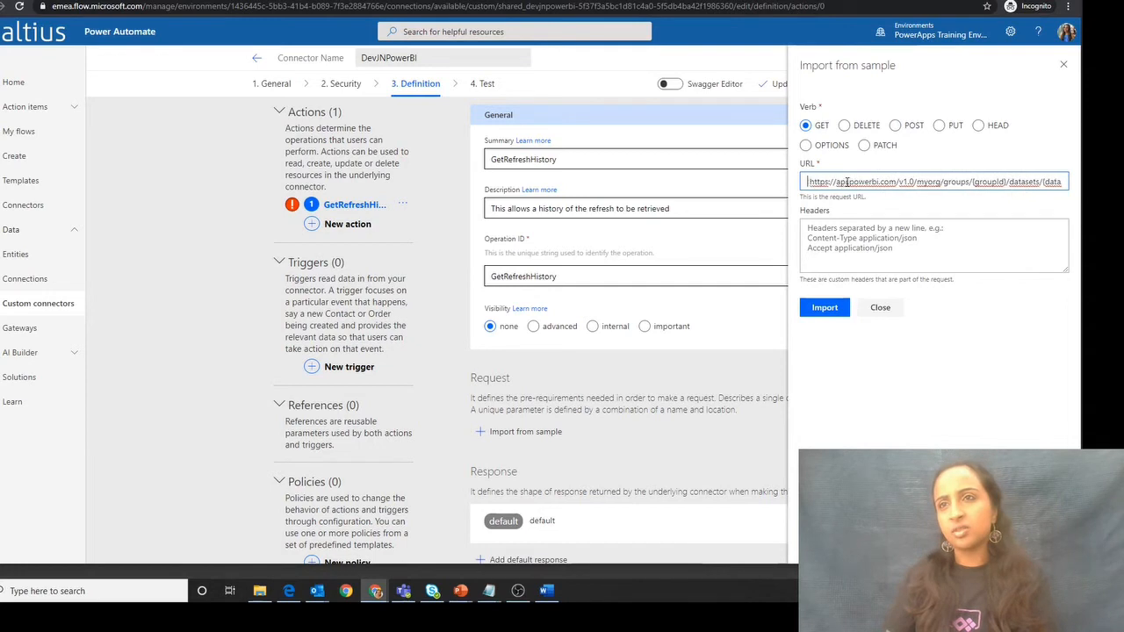
left_click(835, 313)
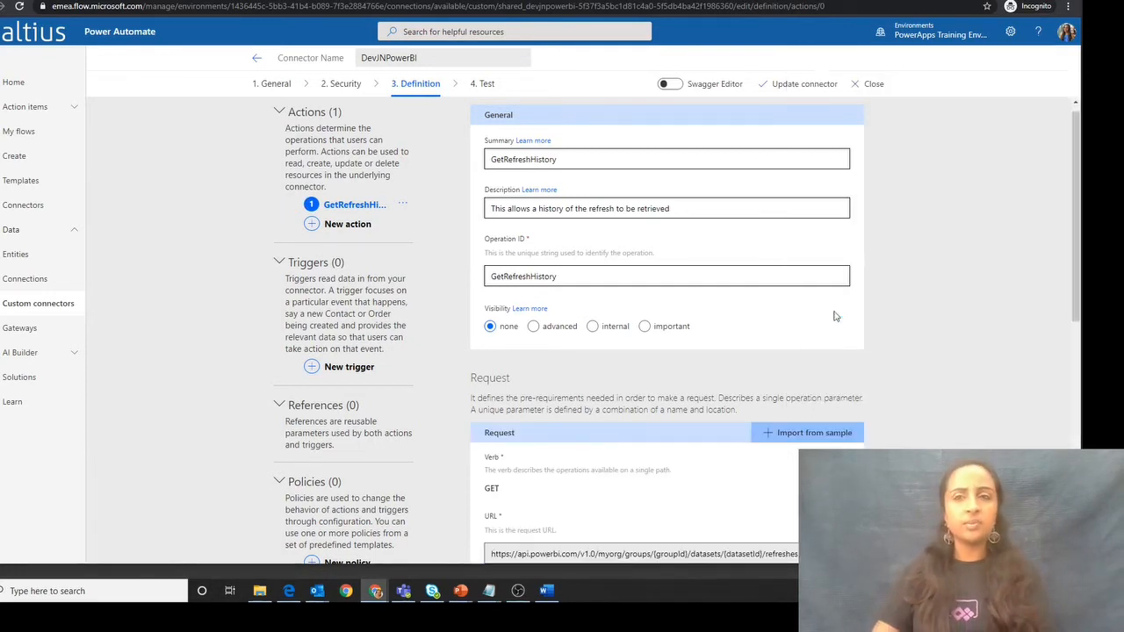
- Review the imported request and update the connector with the GetRefreshHistory action
scroll(663, 384, "down", 5)
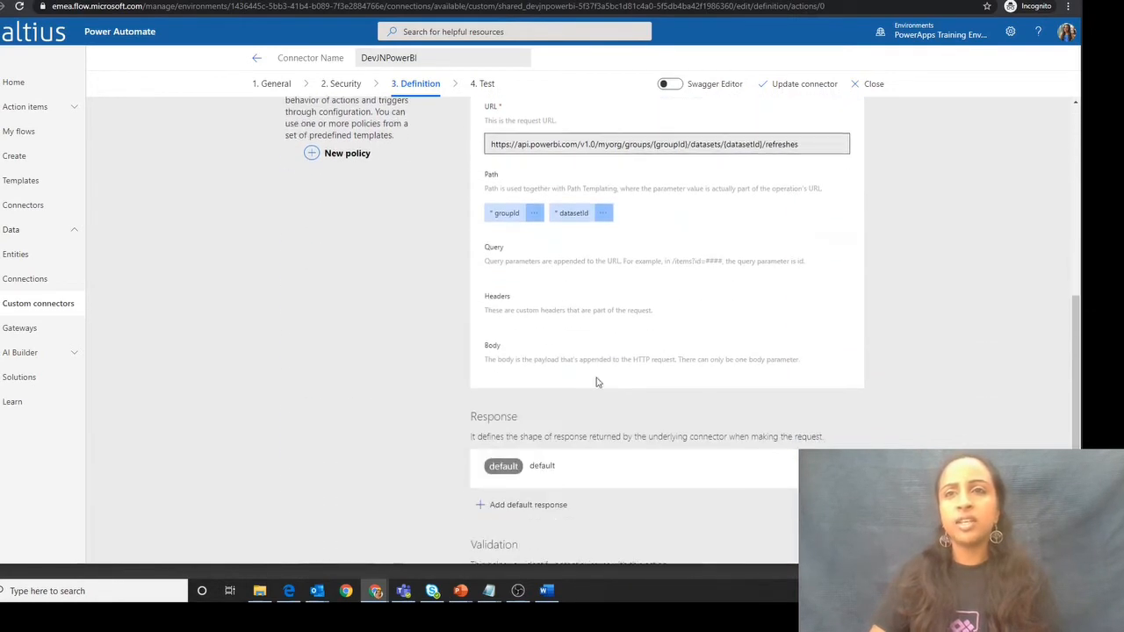
scroll(545, 395, "up", 5)
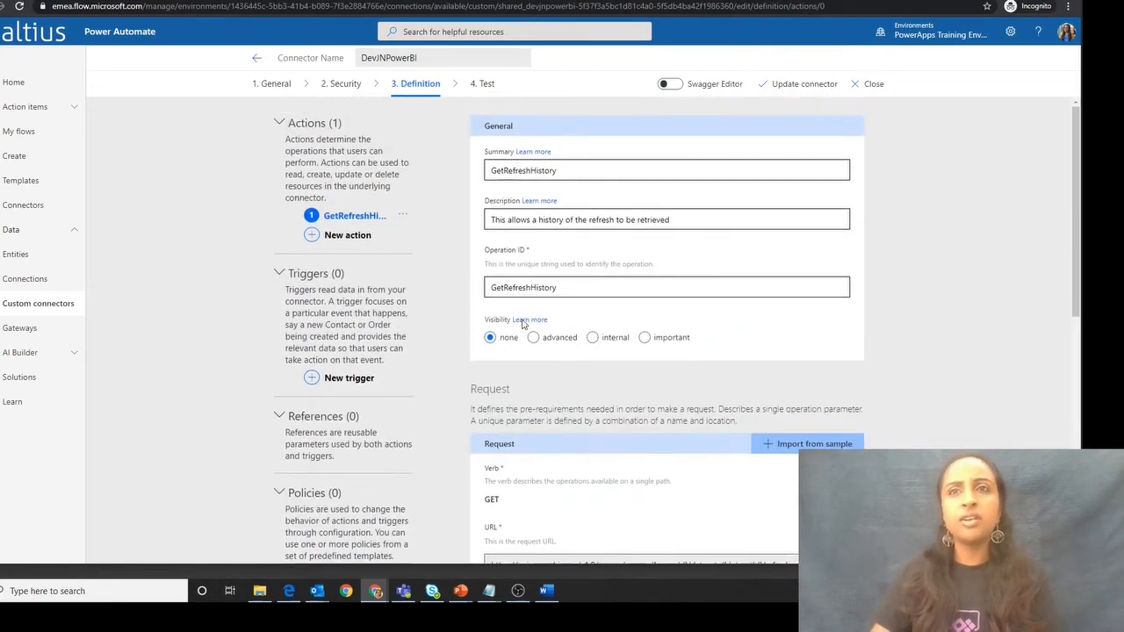
left_click(787, 84)
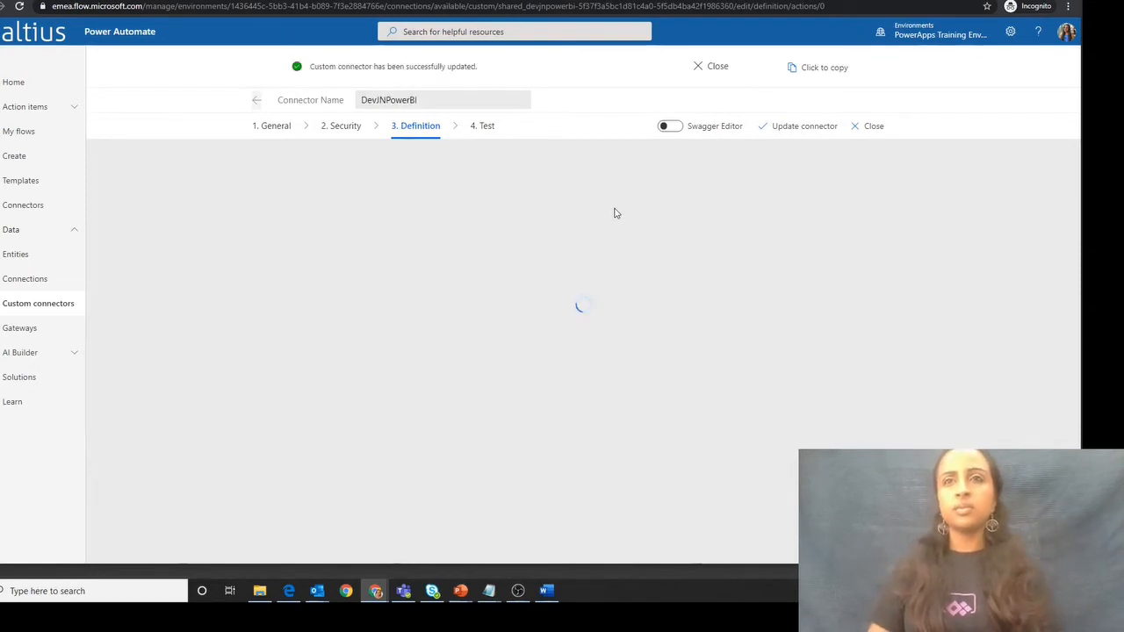
- Open the connector's test page, and in Power BI open the SuperHeroesPowerBiReport_Import dataset from the Power Platform Test JN workspace
left_click(486, 126)
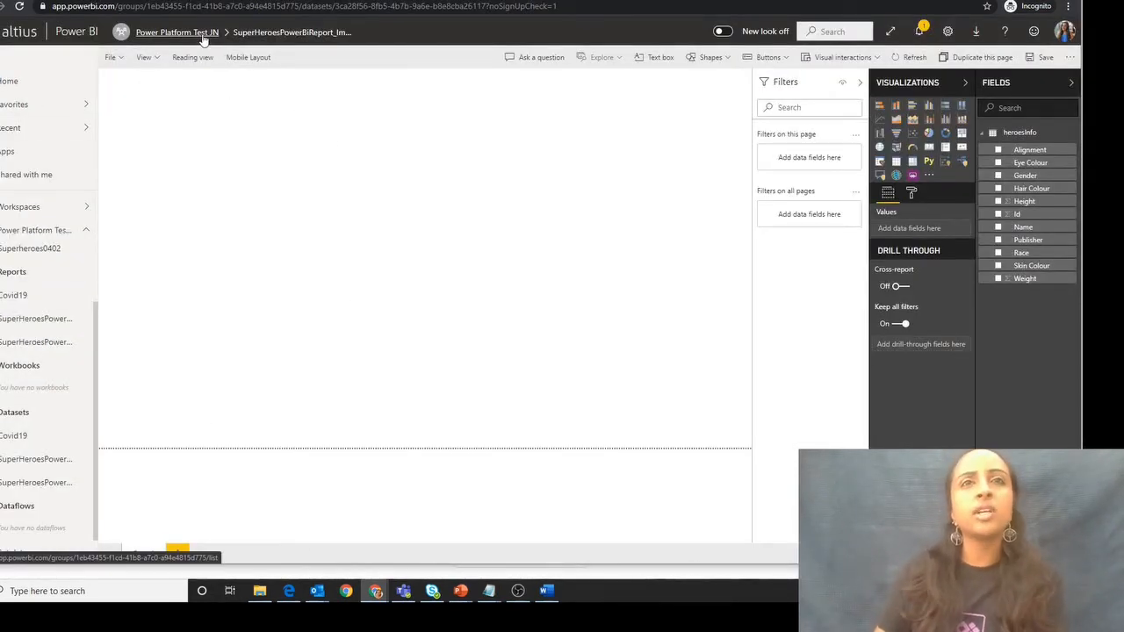
left_click(165, 33)
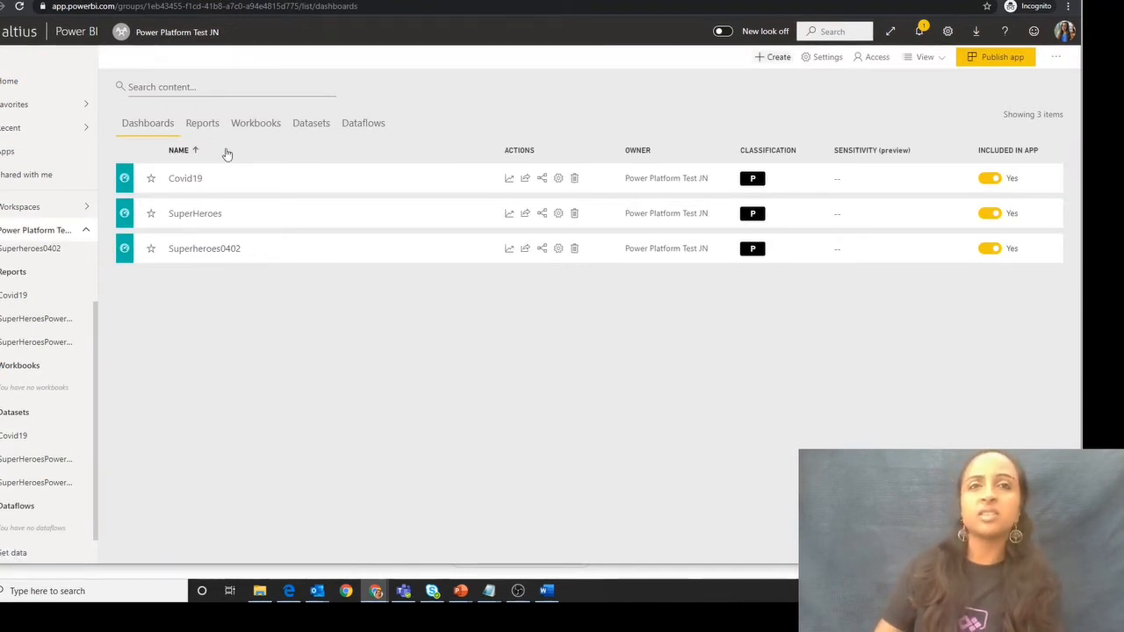
left_click(209, 128)
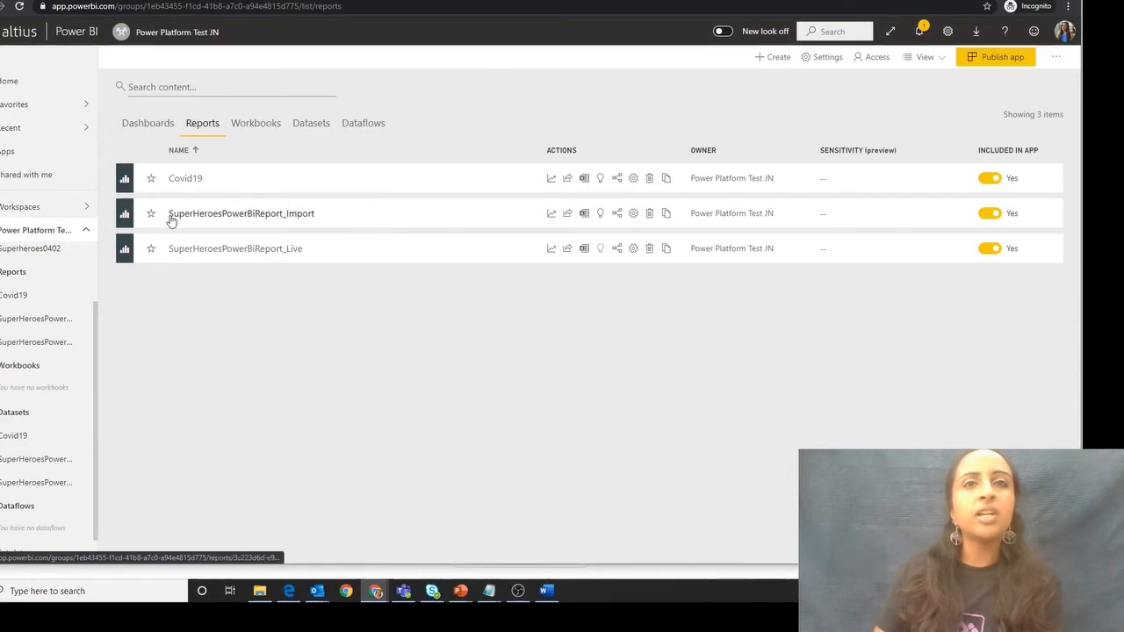
left_click(26, 462)
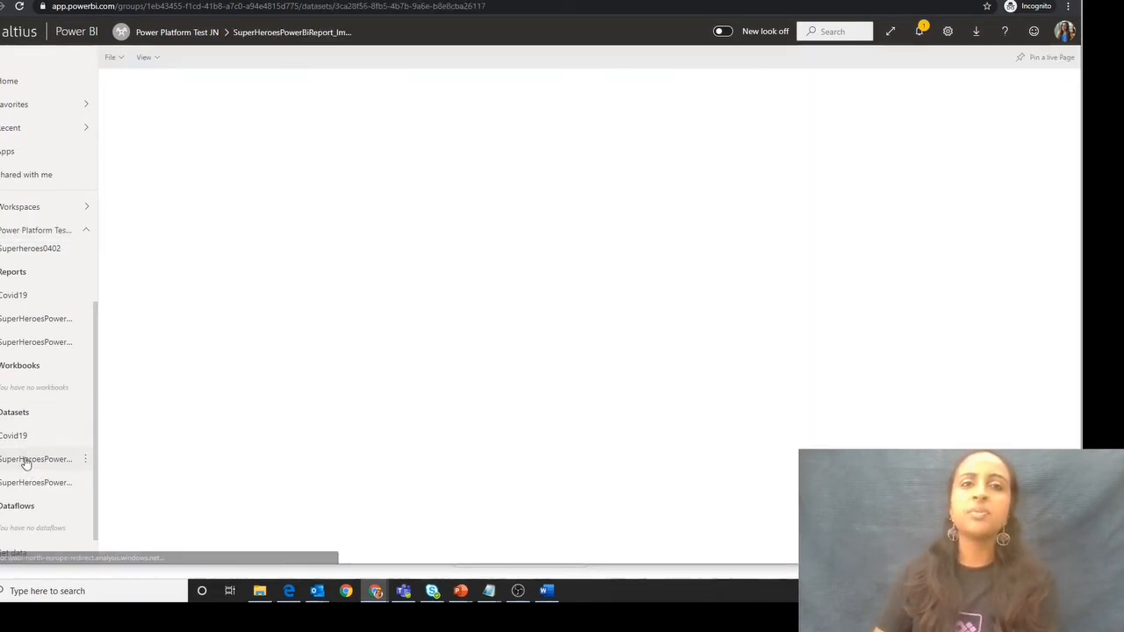
- Copy the workspace ID 1eb43455-f1cd-41b8-a7c0-a94e4815d775 from the dataset's URL into the groupId of the GetRefreshHistory test
left_click(228, 8)
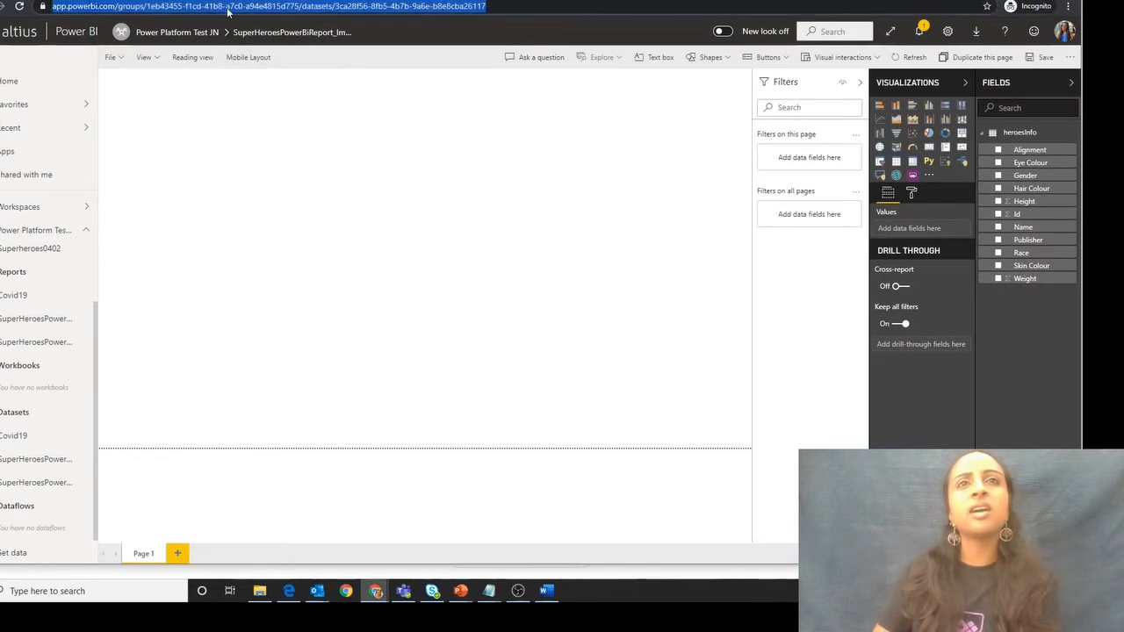
left_click(169, 8)
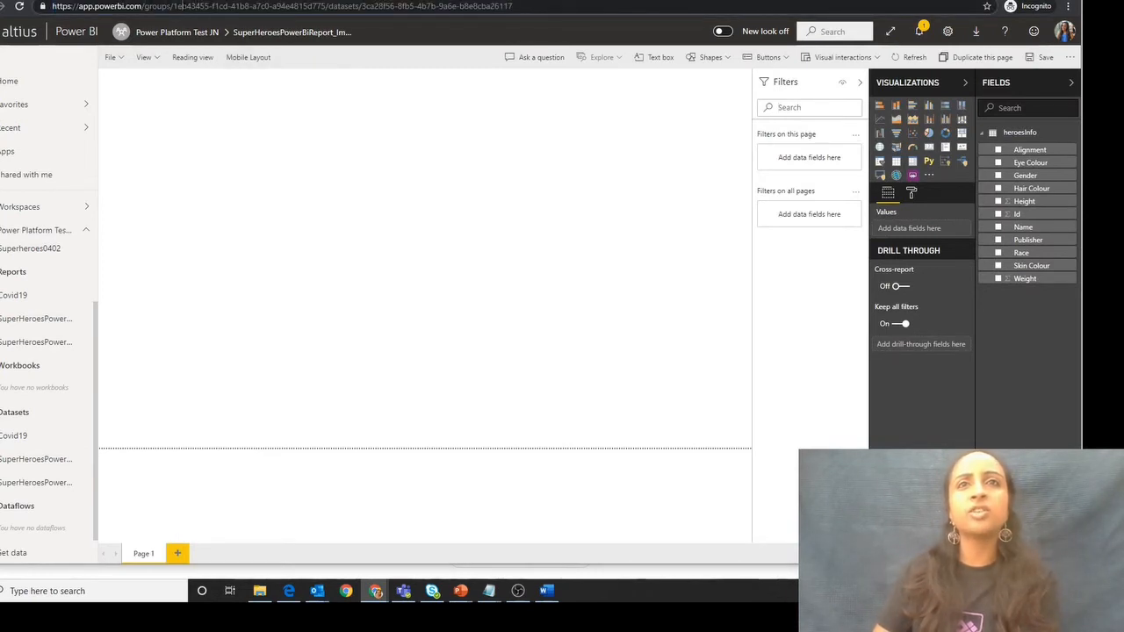
left_click_drag(182, 6, 514, 6)
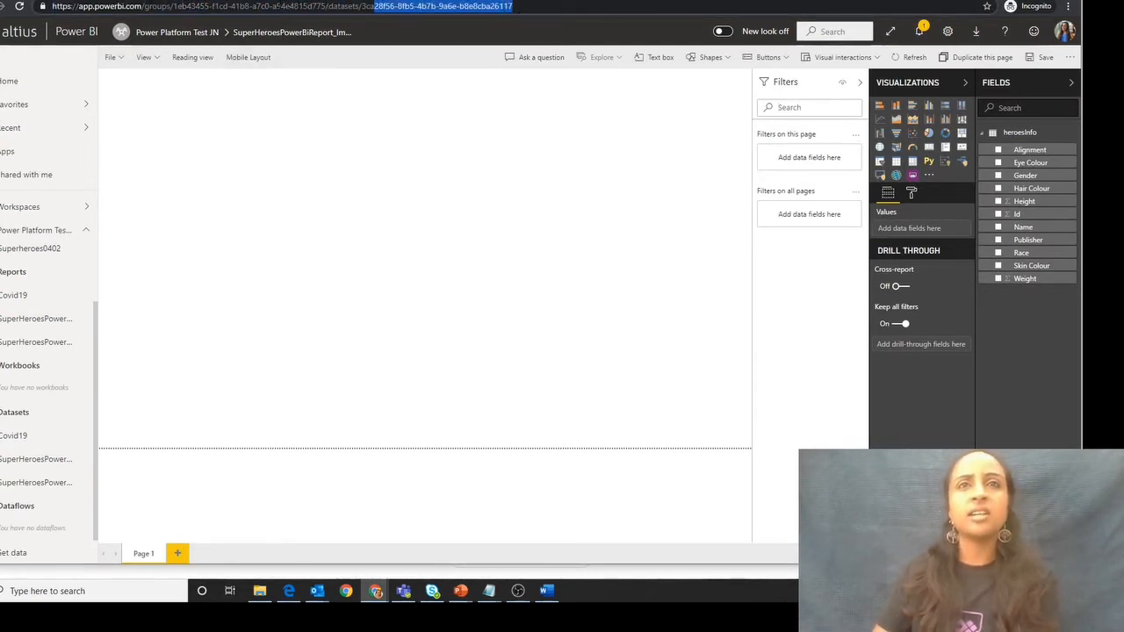
left_click(273, 6)
left_click_drag(173, 6, 327, 6)
key("ctrl+c")
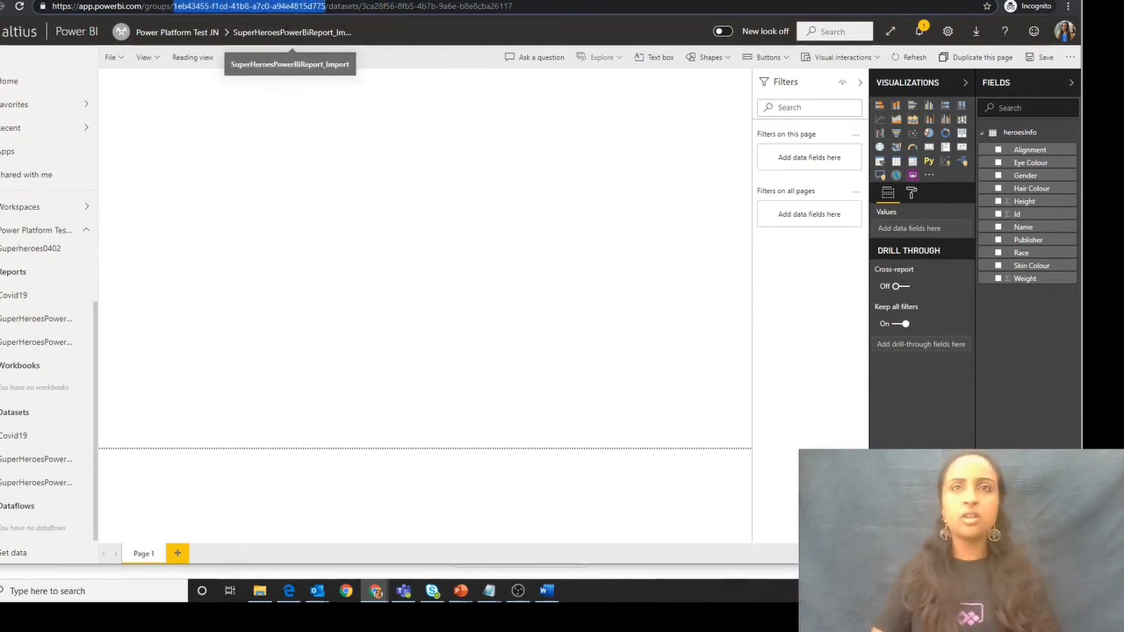
left_click(200, 0)
left_click(518, 317)
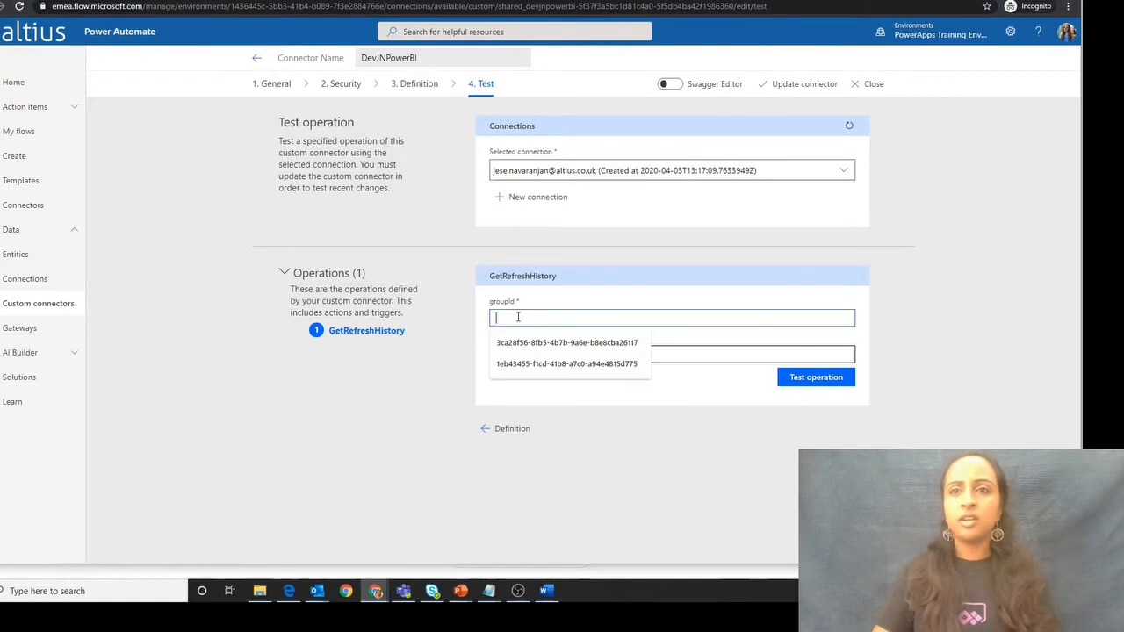
key("ctrl+v")
- Copy the dataset ID 3ca28f56-8fb5-4b7b-9a6e-b8e8cba26117 from the Power BI URL into datasetId and run the GetRefreshHistory test operation
left_click(176, 0)
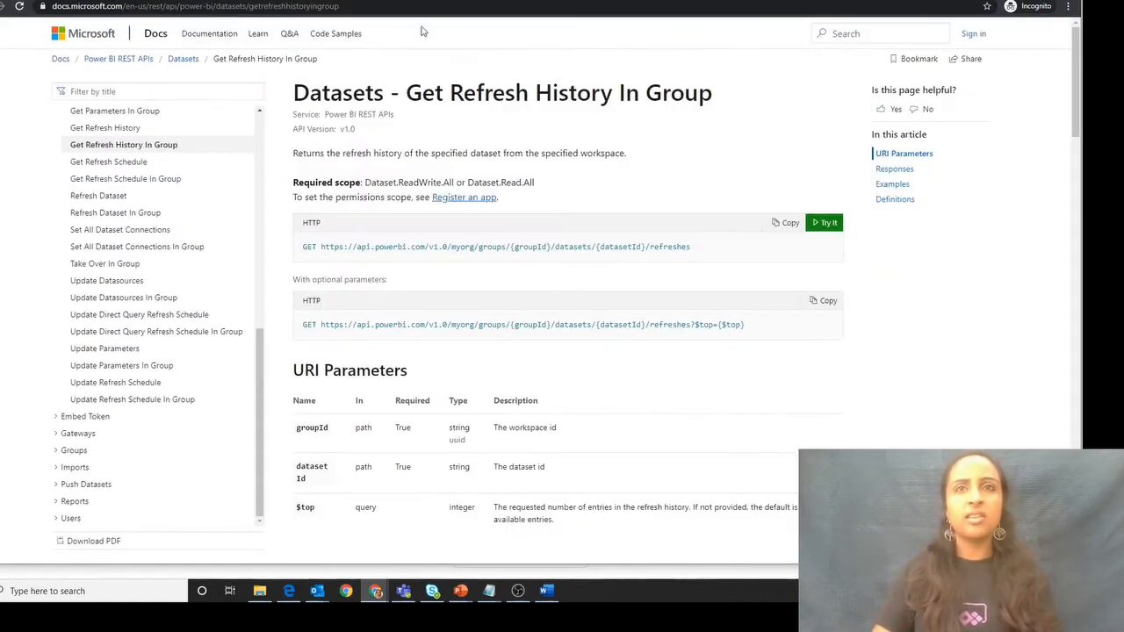
left_click(430, 0)
left_click(330, 6)
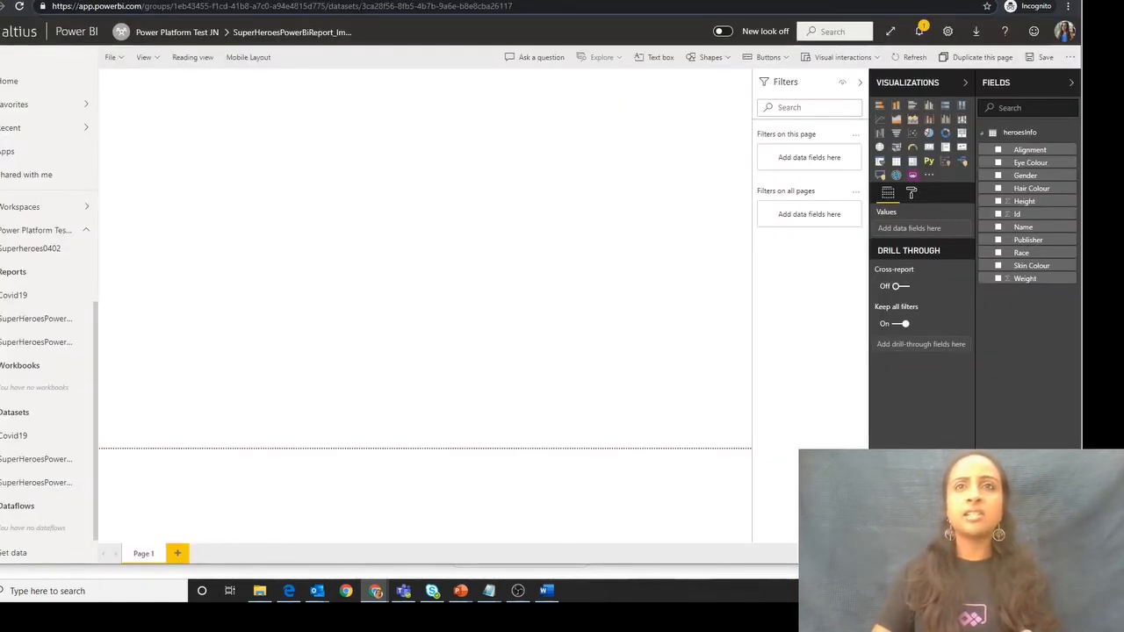
left_click_drag(362, 6, 513, 6)
key("ctrl+c")
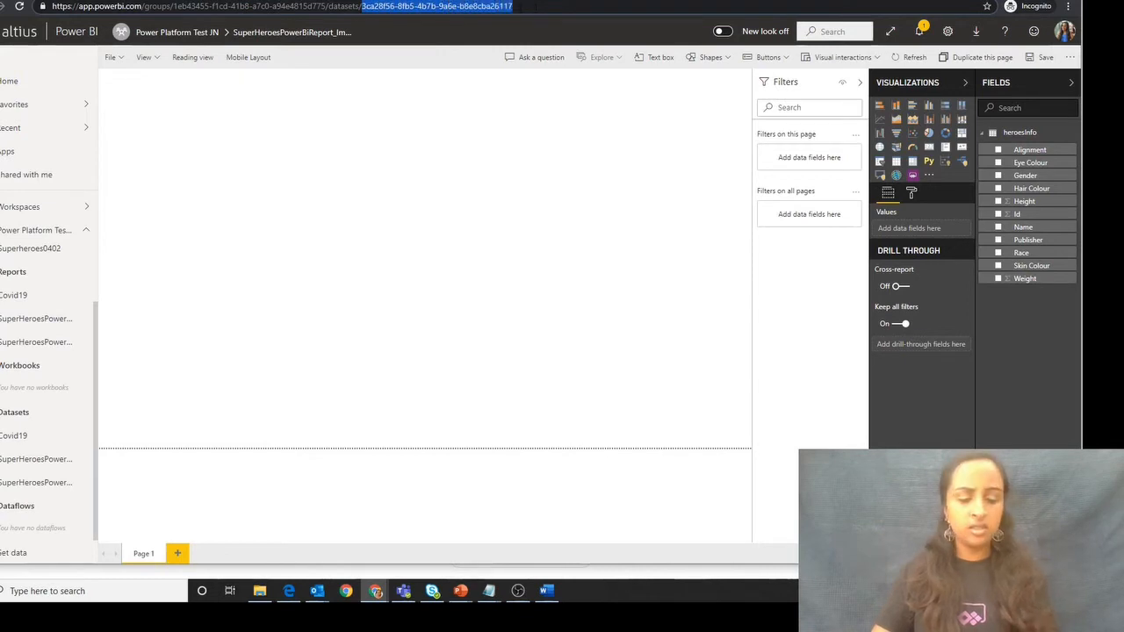
left_click(233, 0)
left_click(506, 355)
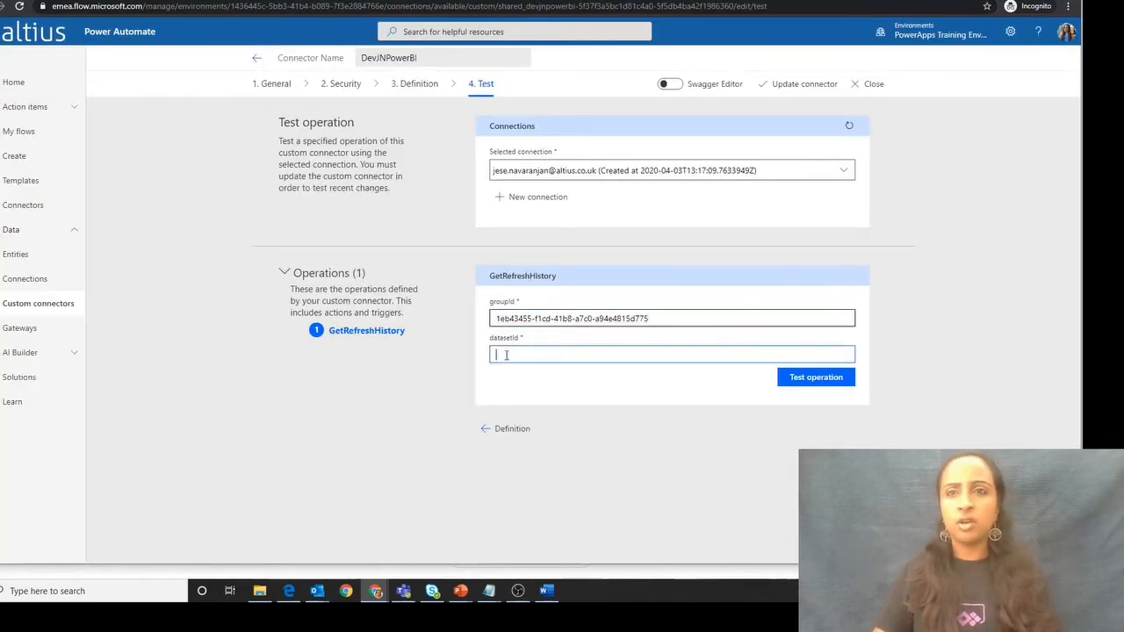
key("ctrl+v")
left_click(805, 378)
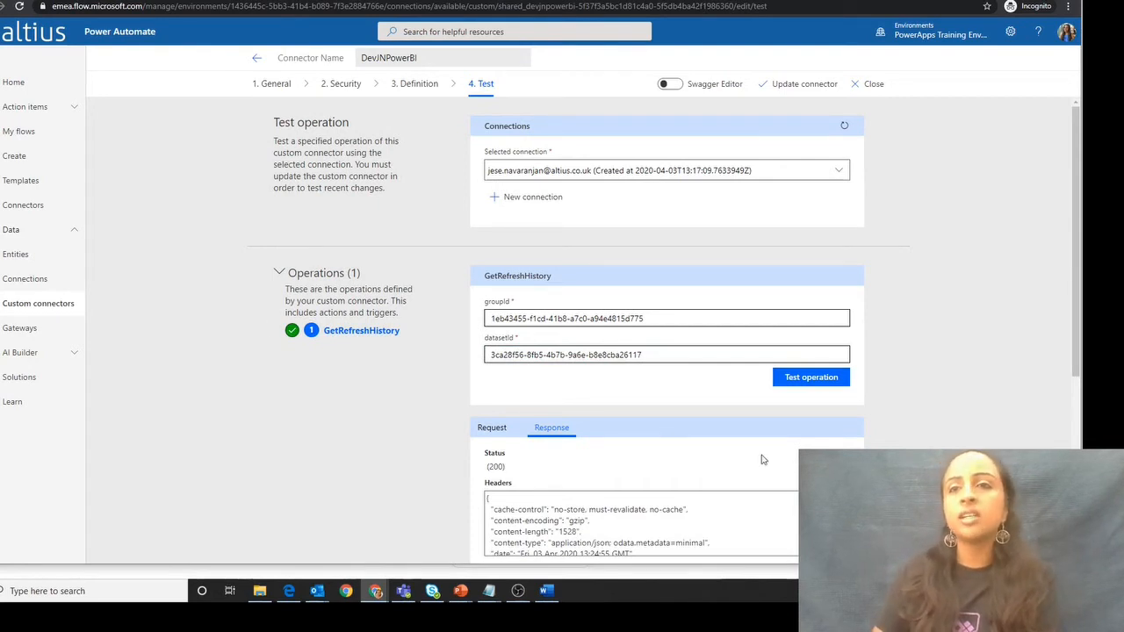
- Examine the test response body for each refresh's ID, type, start and end times, and status
scroll(911, 384, "down", 2)
scroll(705, 473, "down", 2)
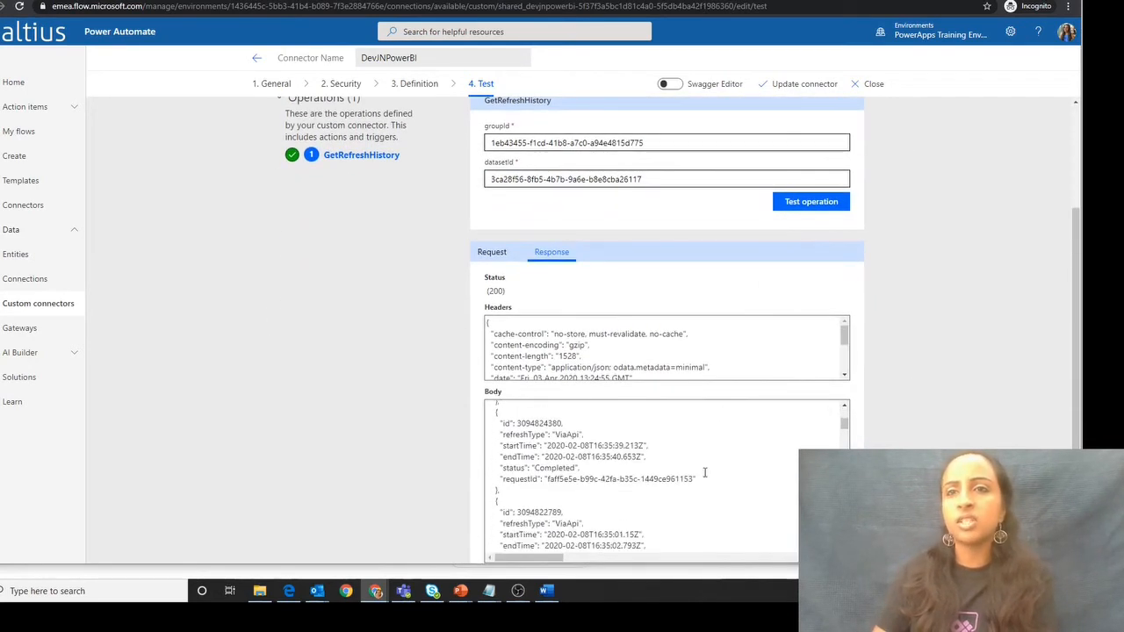
scroll(633, 421, "down", 2)
scroll(595, 328, "up", 3)
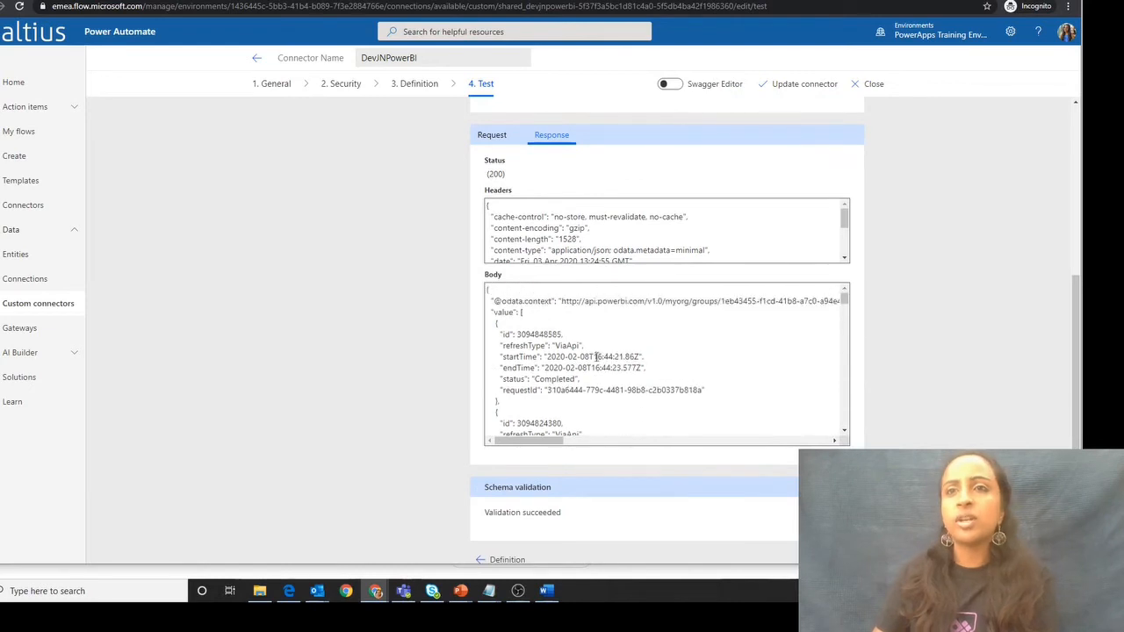
left_click_drag(548, 336, 518, 344)
left_click(737, 400)
left_click(636, 401)
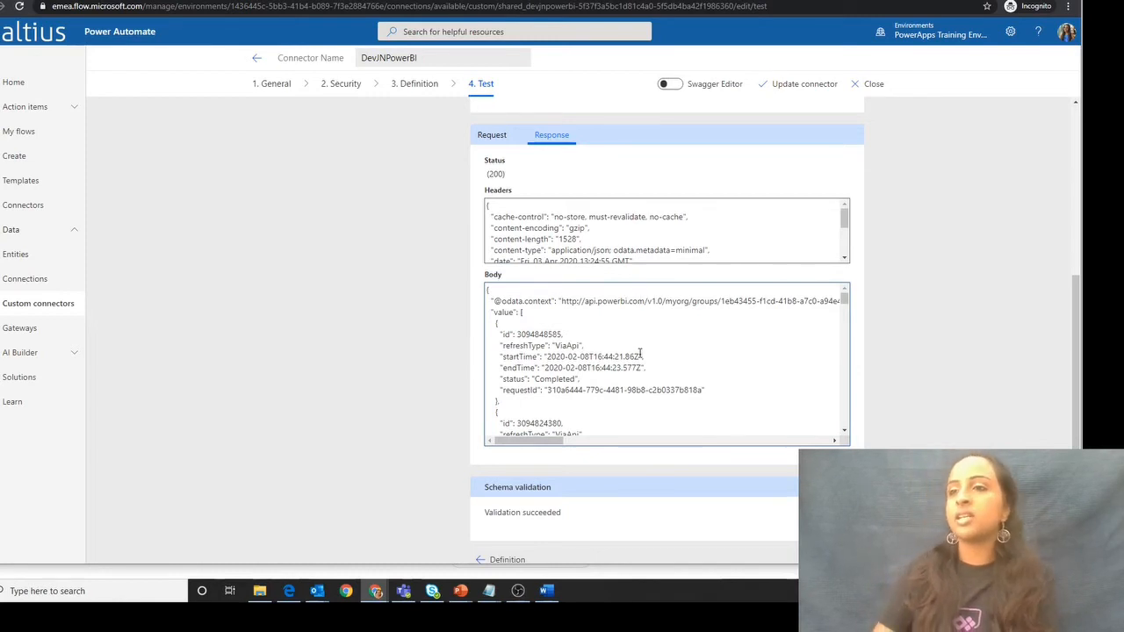
left_click_drag(731, 401, 667, 397)
left_click(504, 339)
left_click(671, 379)
scroll(674, 376, "down", 3)
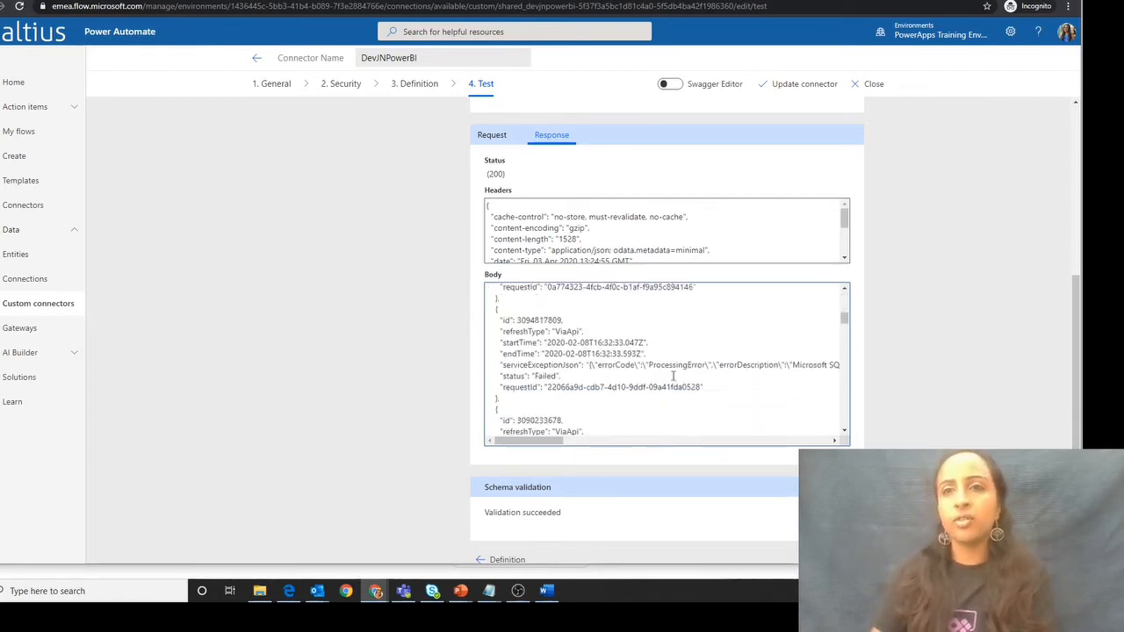
scroll(878, 263, "up", 4)
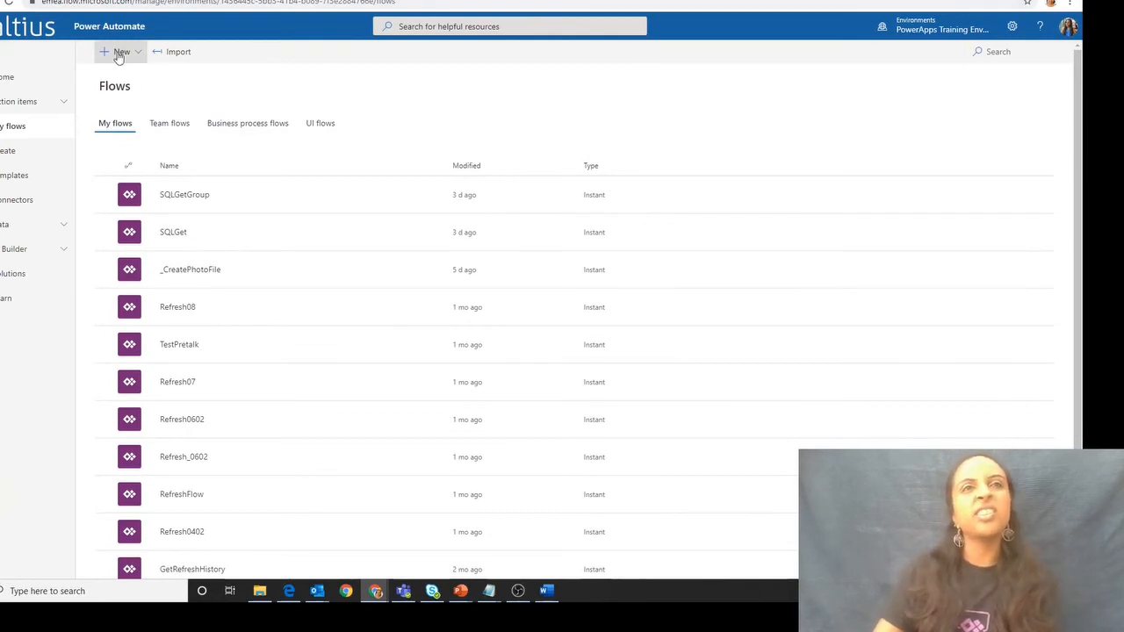
- Create a flow from the PowerApps button template and name it DevJNTestPowerBi
left_click(120, 54)
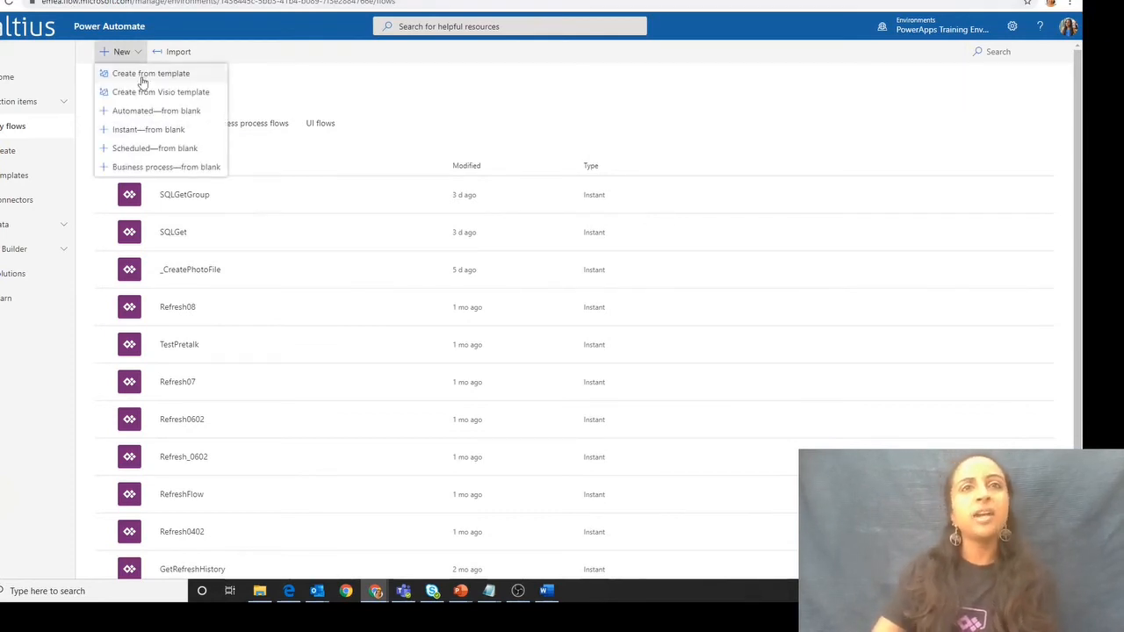
left_click(149, 73)
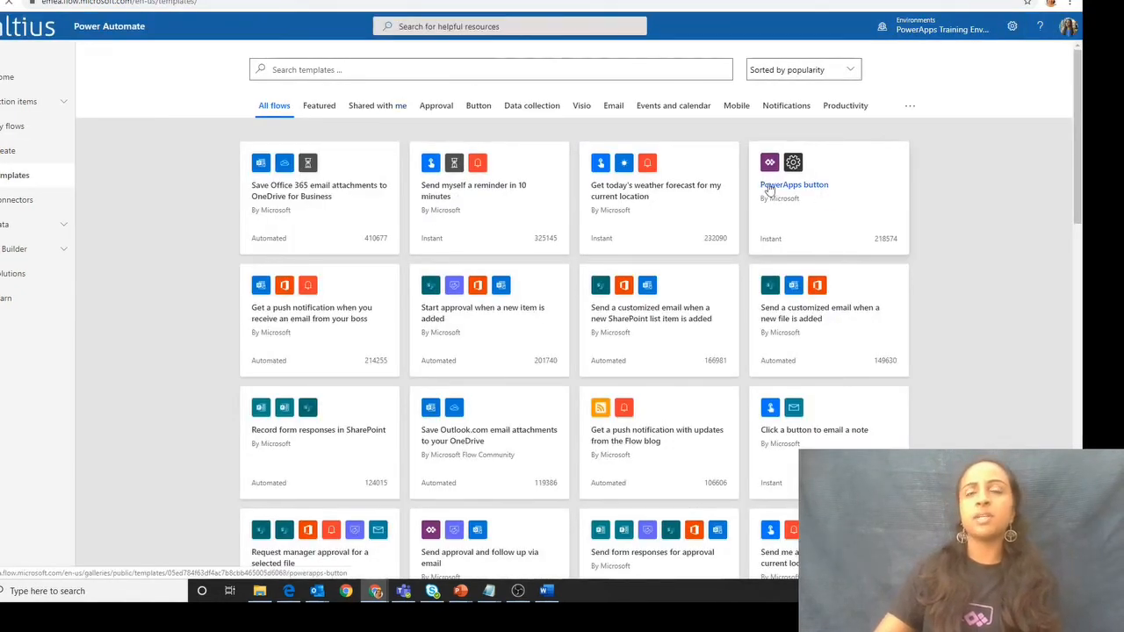
left_click(896, 216)
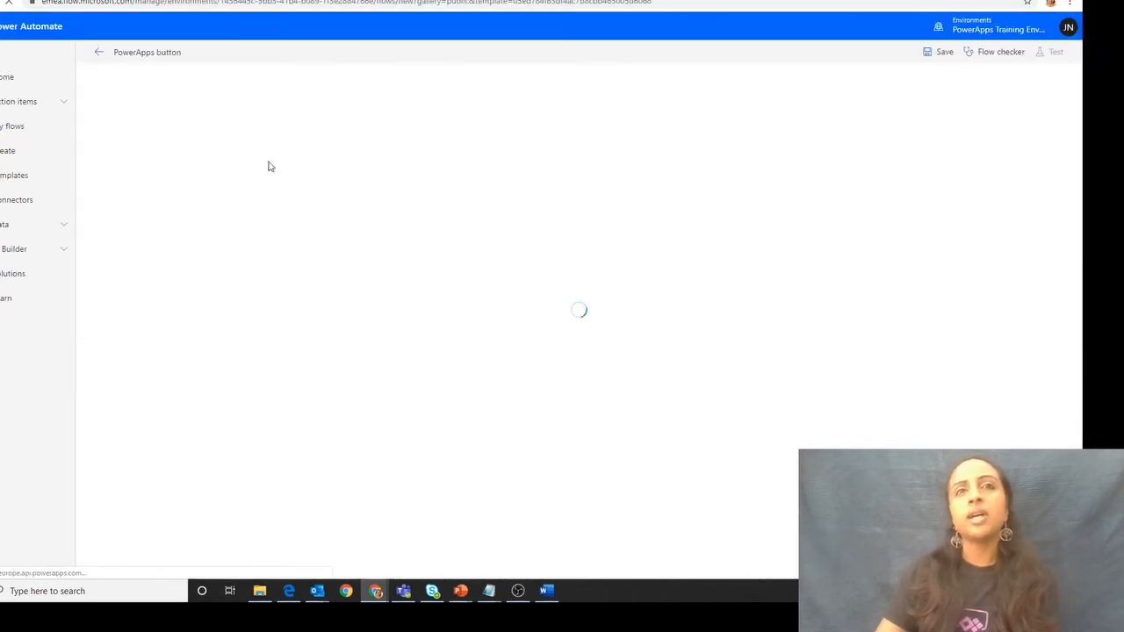
left_click(167, 51)
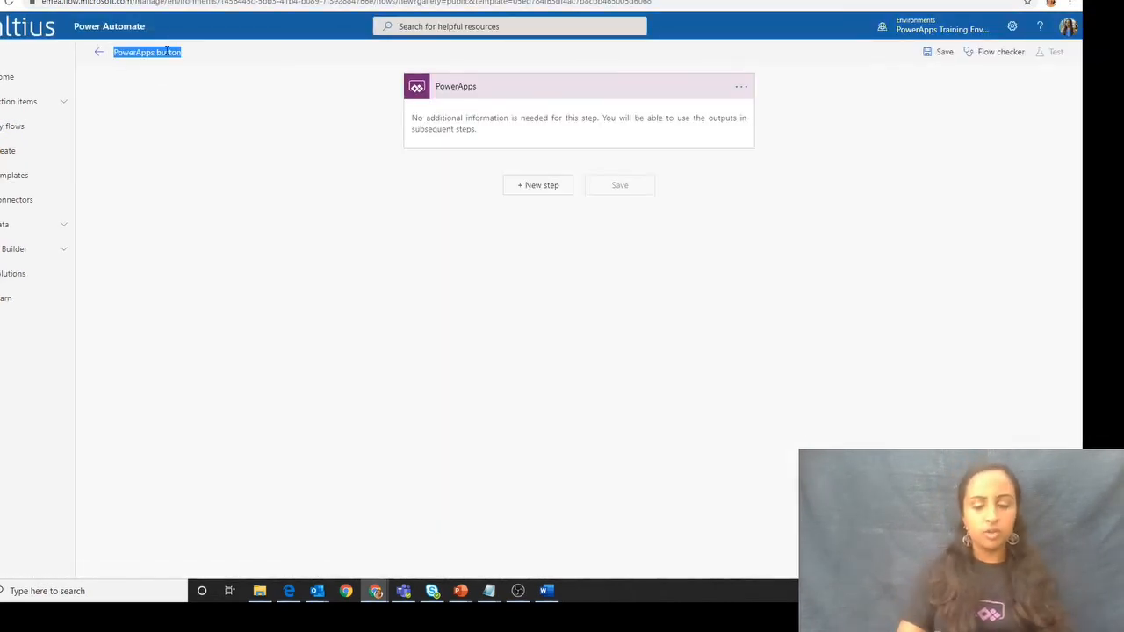
type("DevJNTestPowerBi")
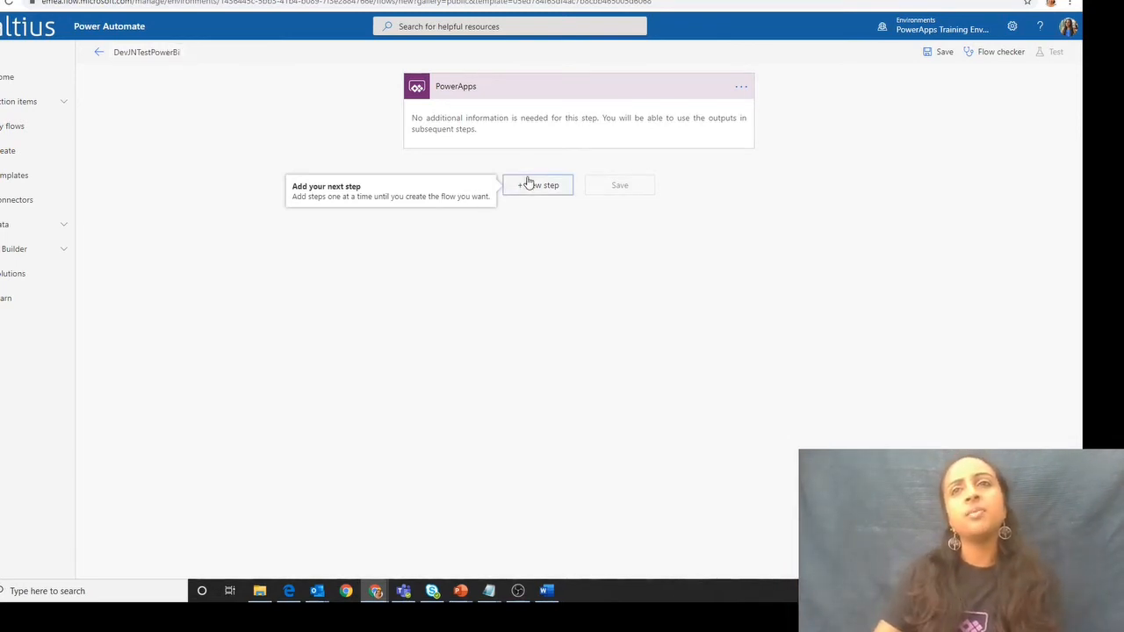
- Add the GetRefreshHistory action from the custom DevJNPowerBI connector as the flow's next step
left_click(530, 184)
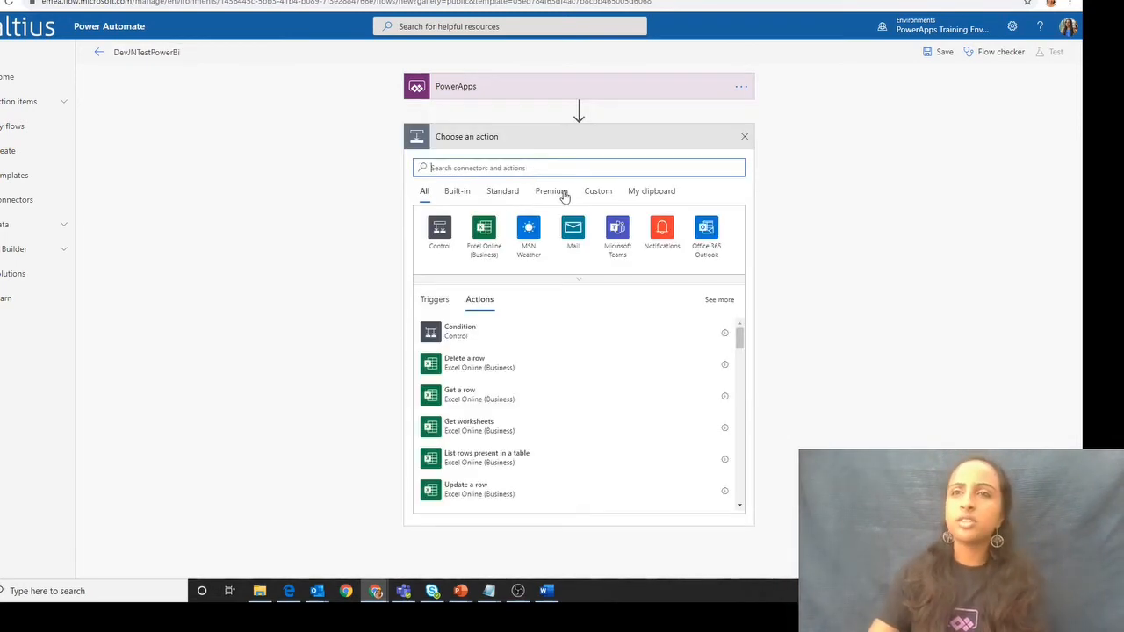
left_click(596, 194)
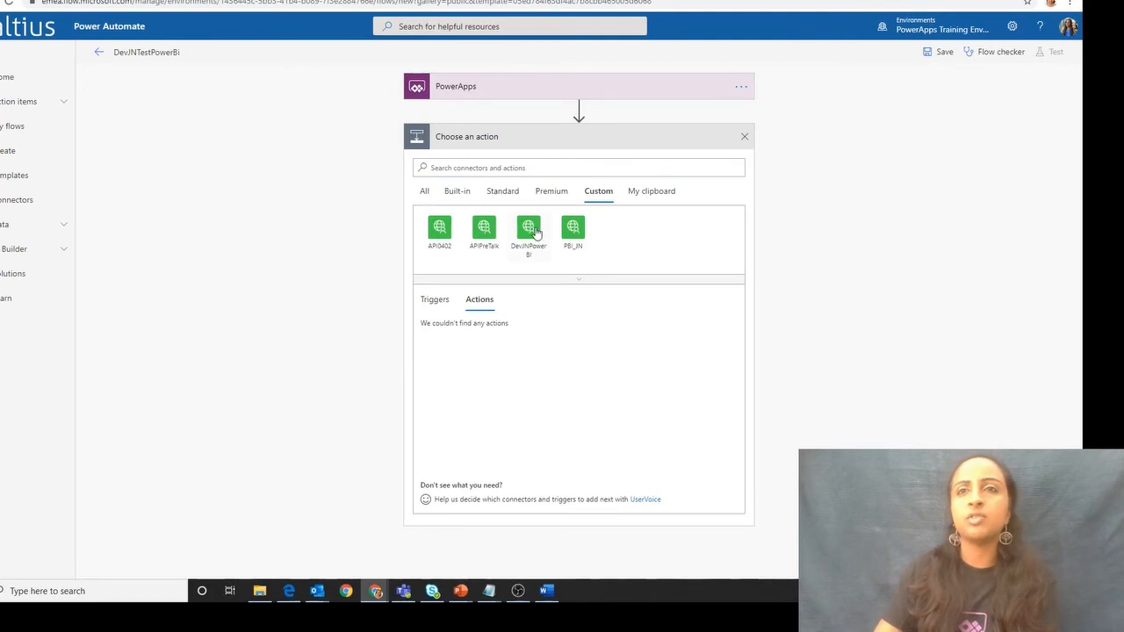
left_click(535, 256)
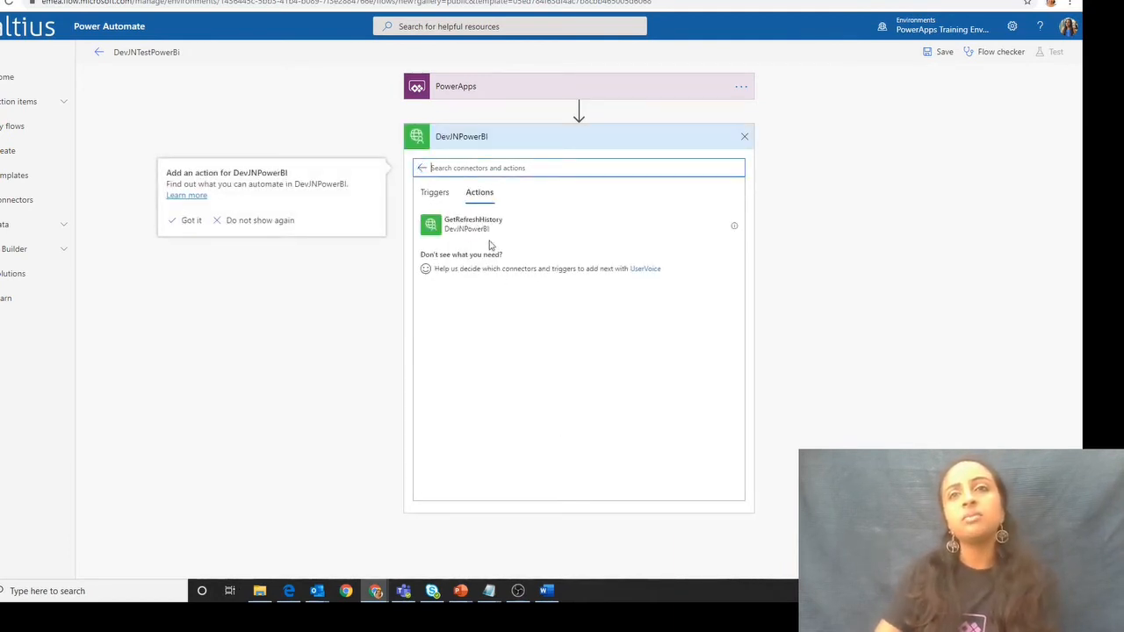
left_click(490, 227)
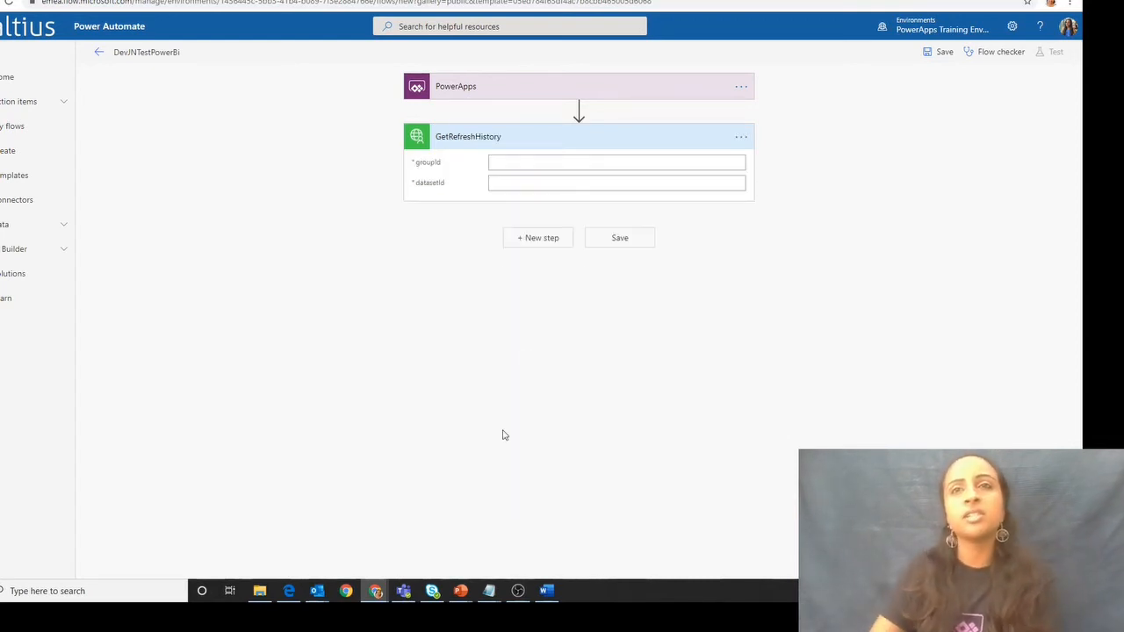
- Set both groupId and datasetId of the GetRefreshHistory action to Ask in PowerApps, and save the flow
left_click(496, 164)
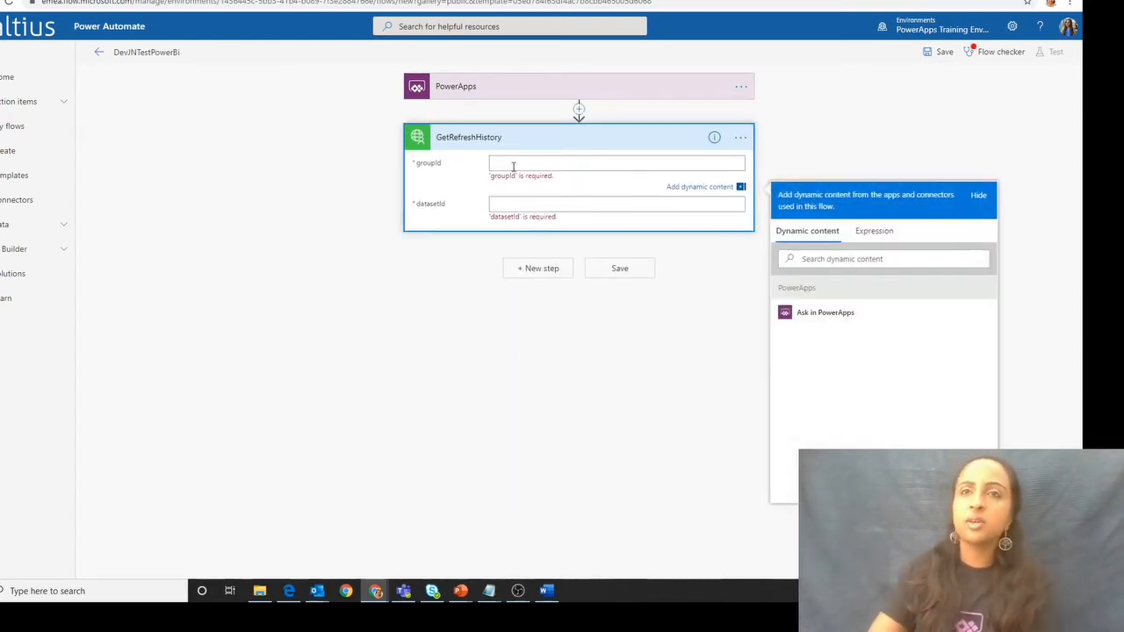
left_click(846, 316)
left_click(563, 194)
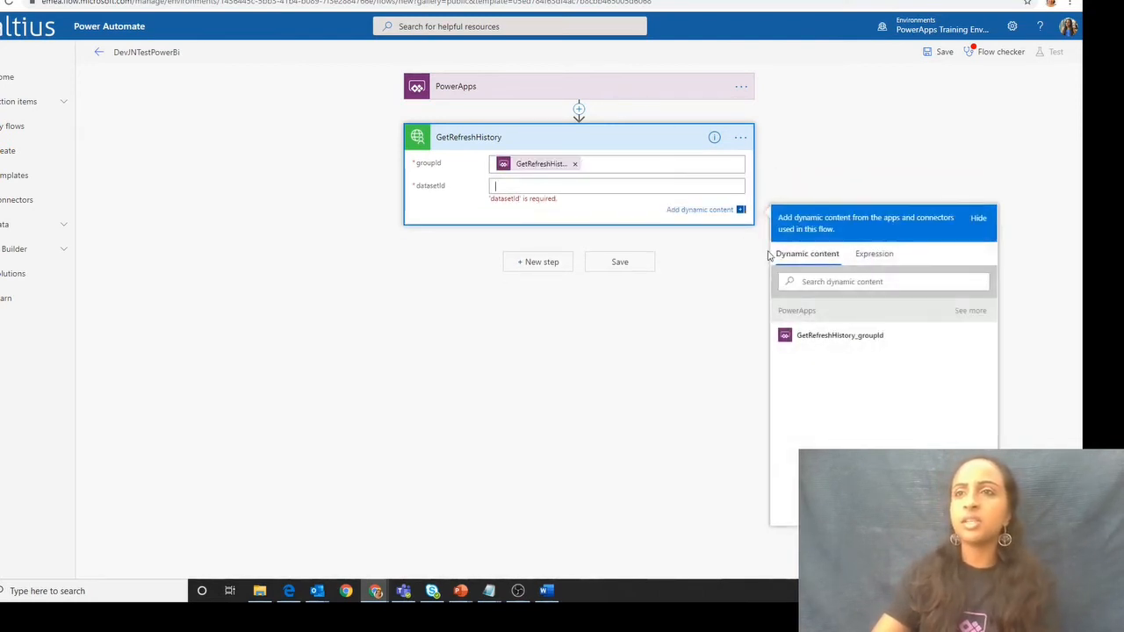
left_click(805, 281)
type("ASK")
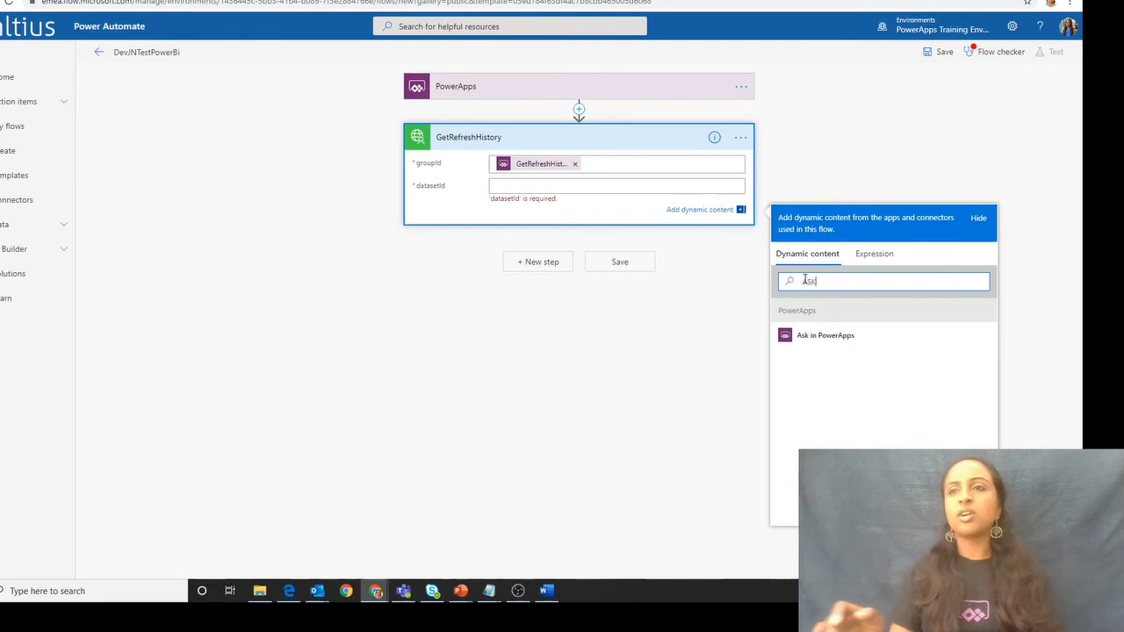
left_click(843, 337)
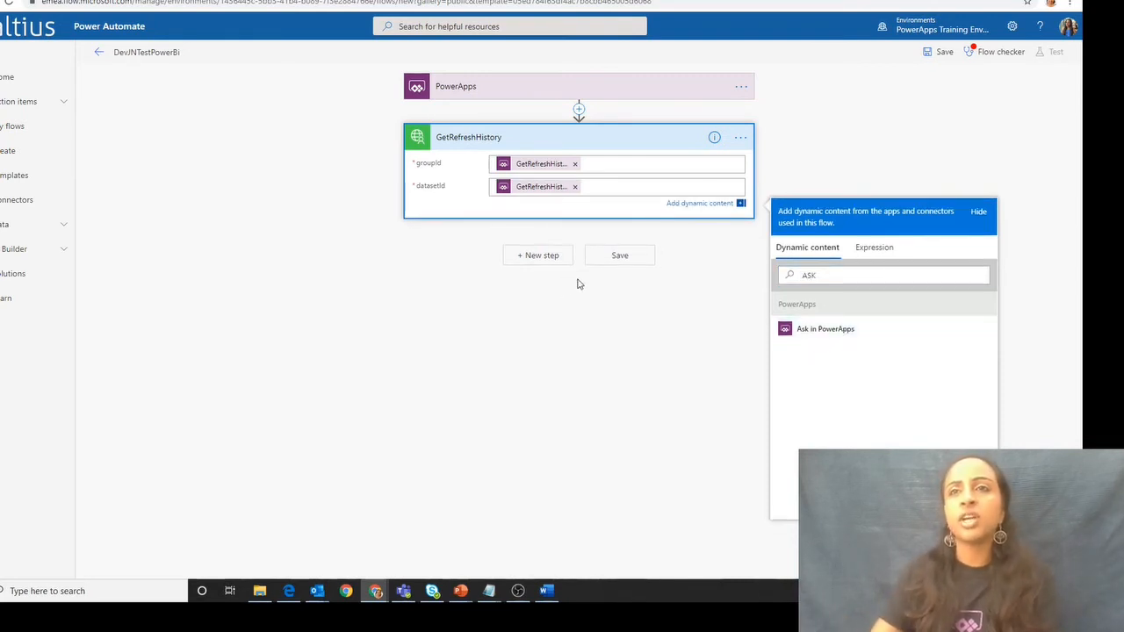
left_click(578, 283)
left_click(622, 245)
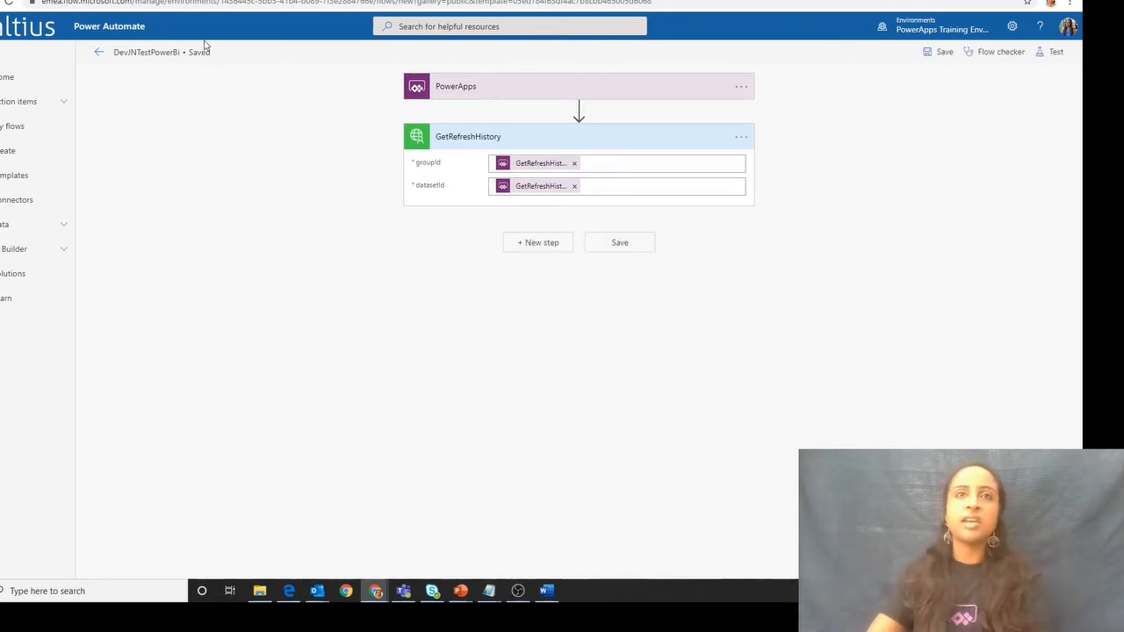
- Switch to the Power BI report and copy the Power Platform Test JN workspace's group ID from the page address
key("ctrl+Tab")
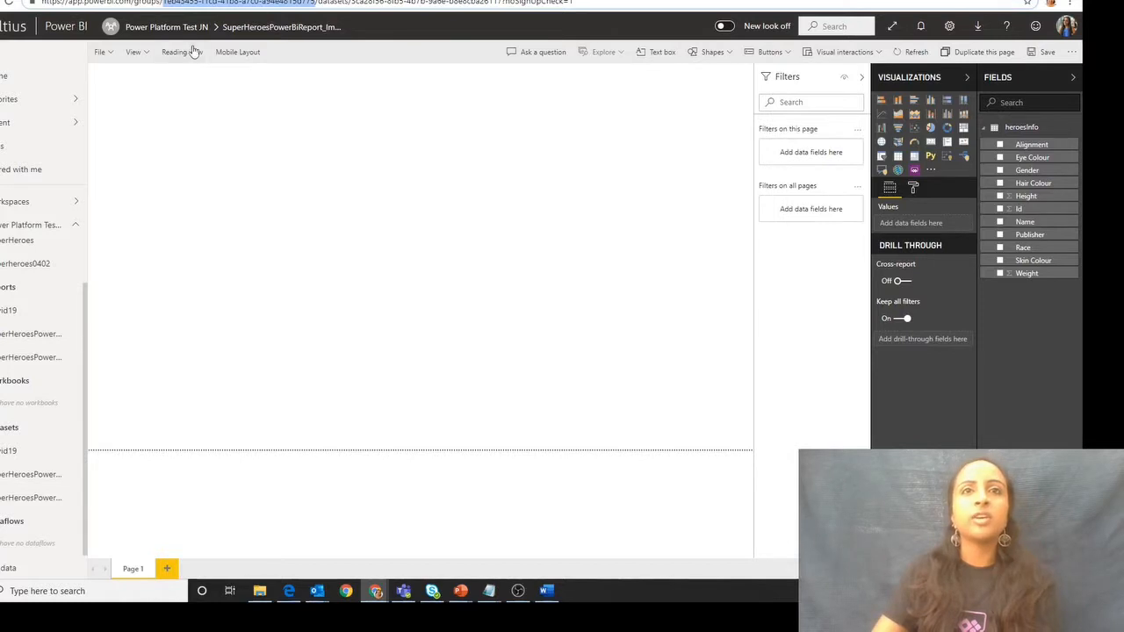
left_click(221, 3)
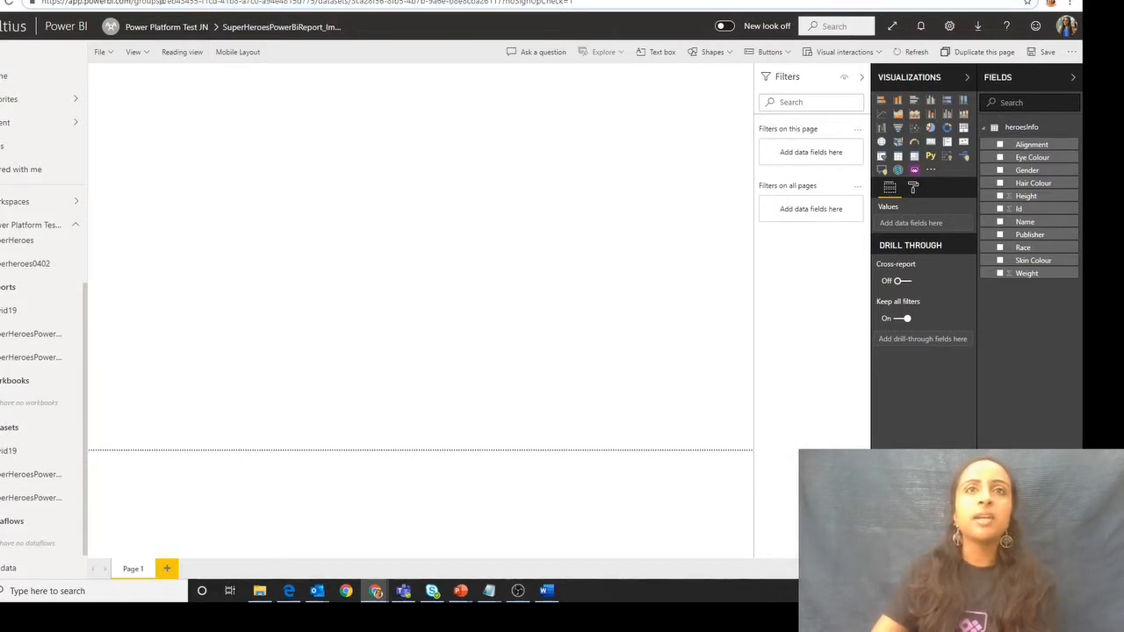
left_click_drag(162, 2, 315, 3)
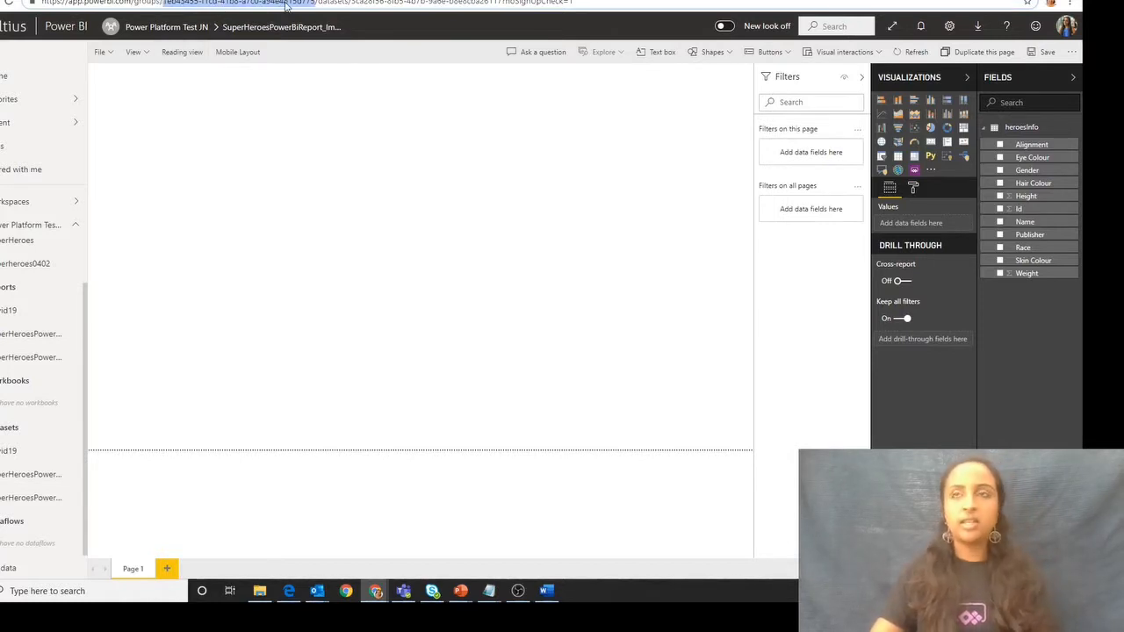
left_click(680, 1)
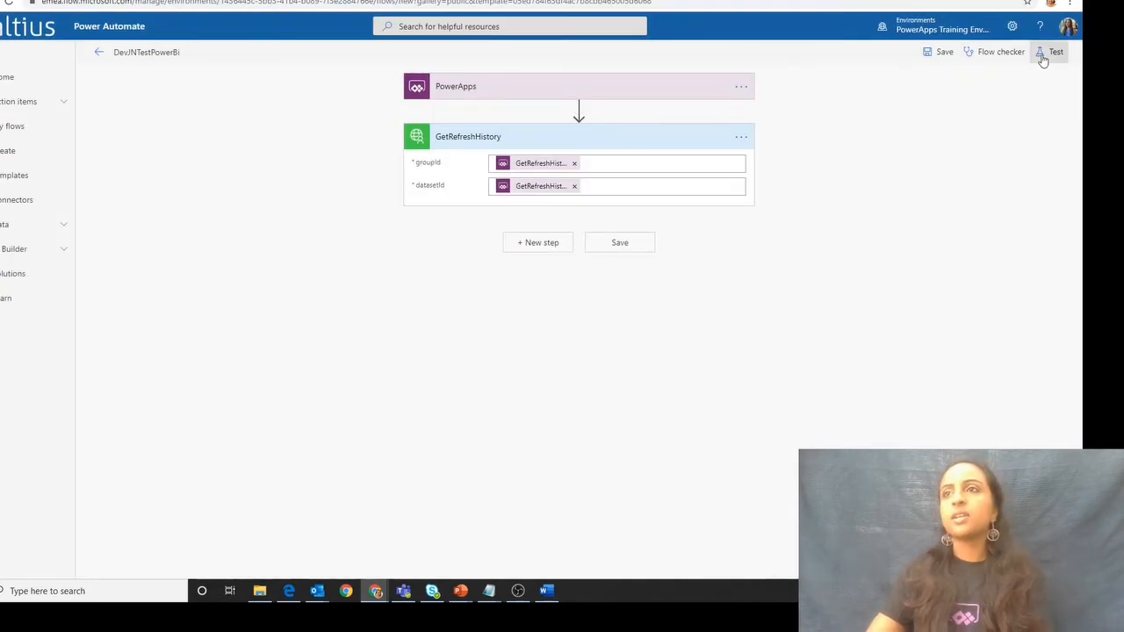
- Start a manual test of the DevJNTestPowerBi flow with the trigger action performed by hand, and continue to its run parameters
left_click(1047, 50)
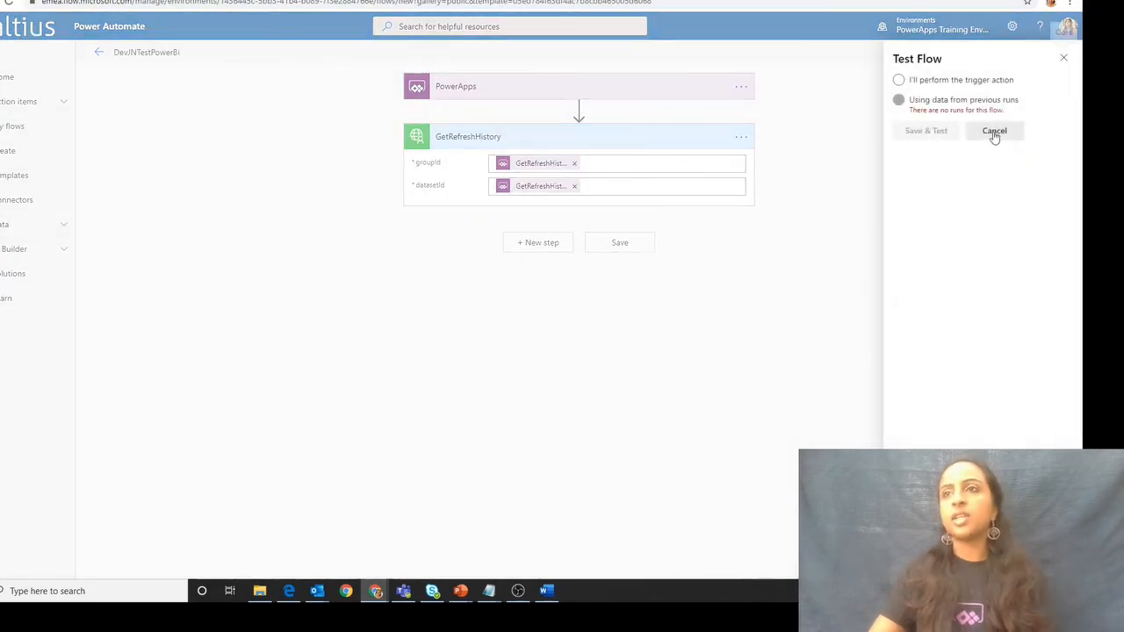
left_click(954, 80)
left_click(926, 132)
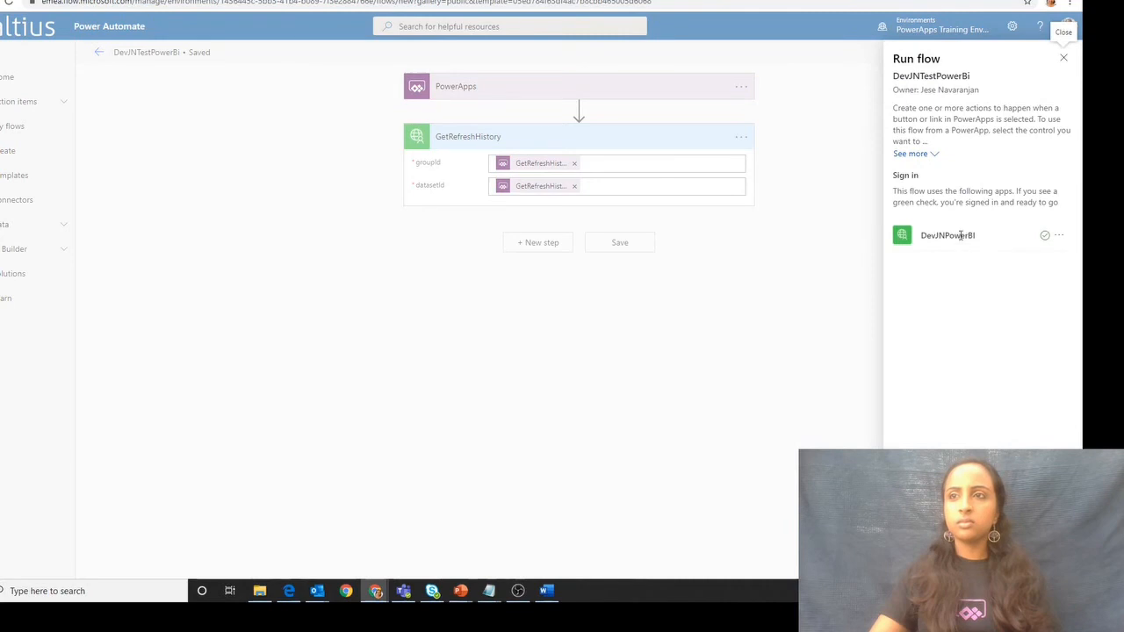
left_click(936, 560)
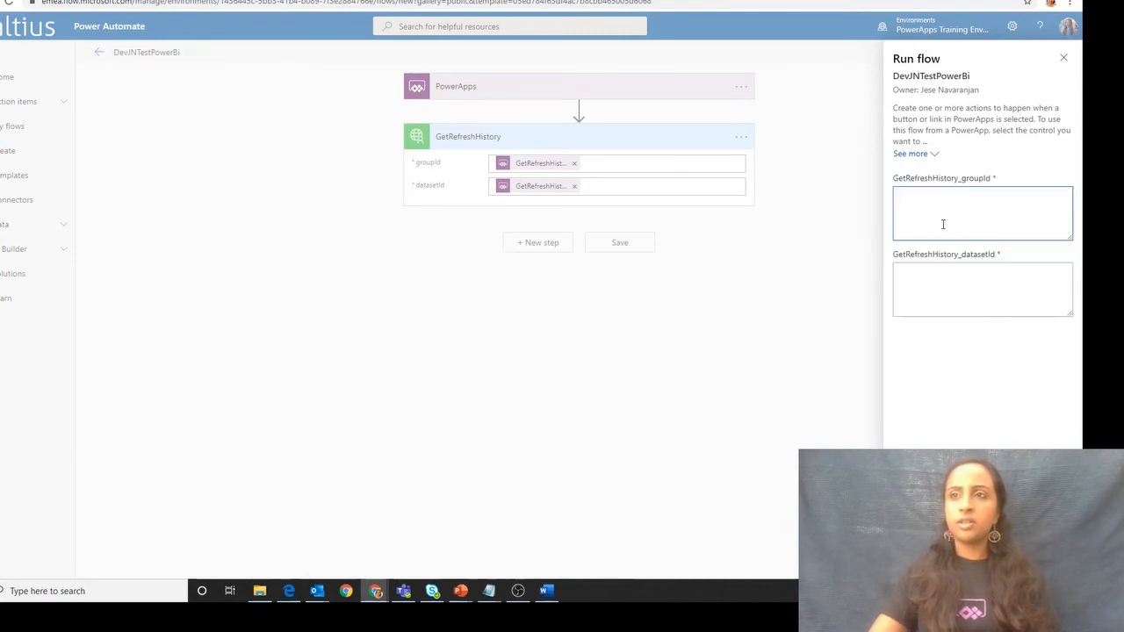
- Fill in GetRefreshHistory_groupId with the copied group ID and GetRefreshHistory_datasetId with the dataset ID from the Power BI address, and run the flow
key("ctrl+v")
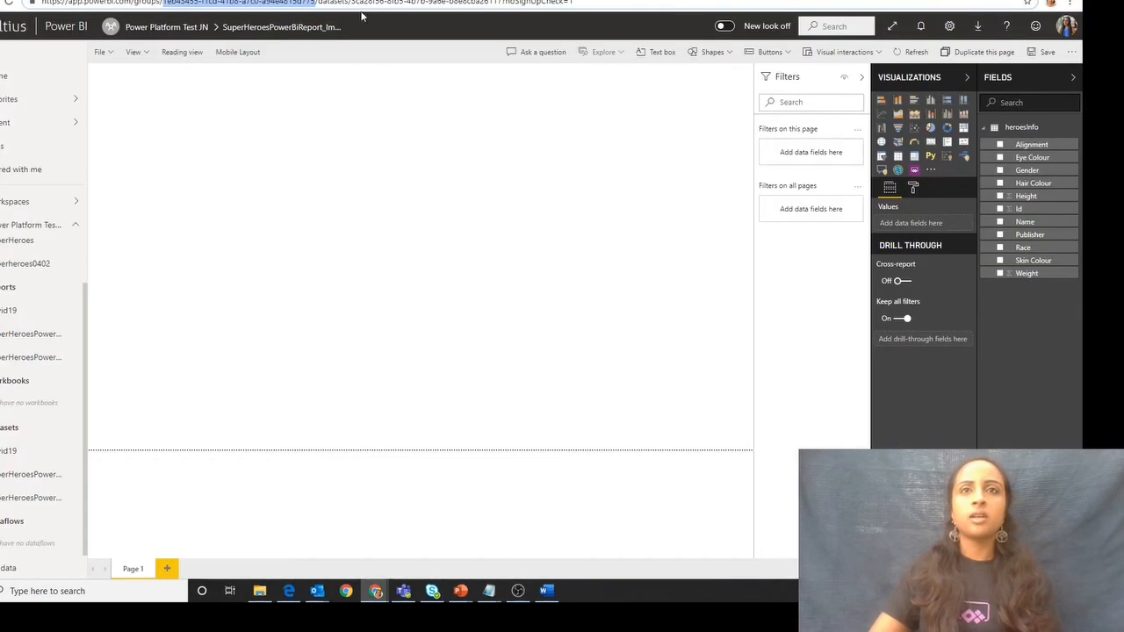
left_click_drag(352, 3, 503, 3)
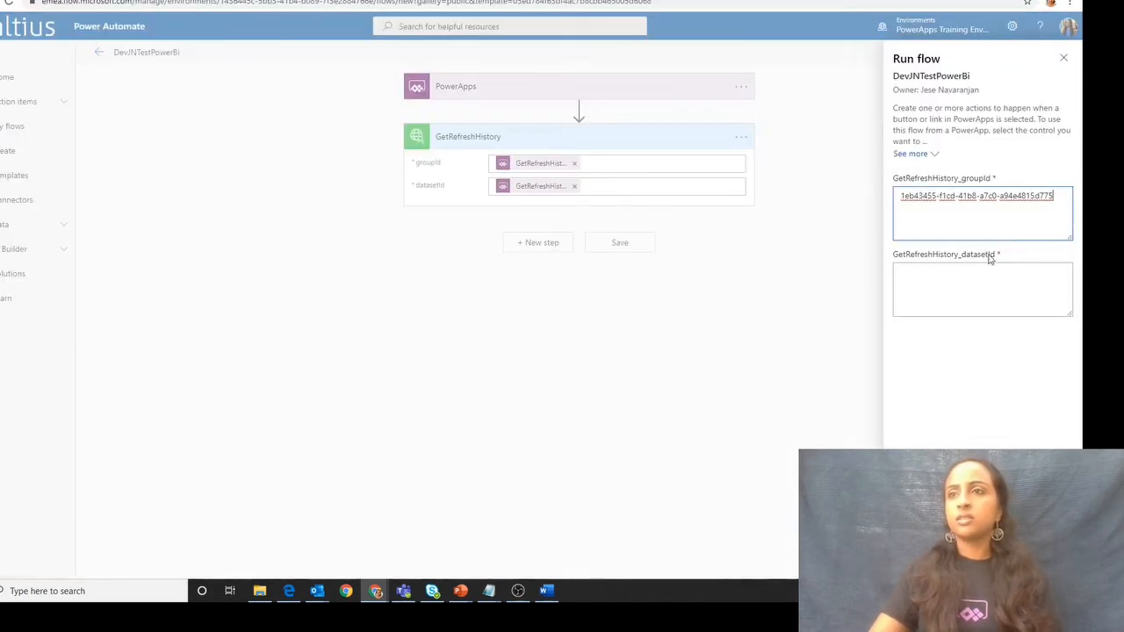
left_click(989, 276)
type("3ca28f56-8fb5-4b7b-9a6e-b8e8cba26117")
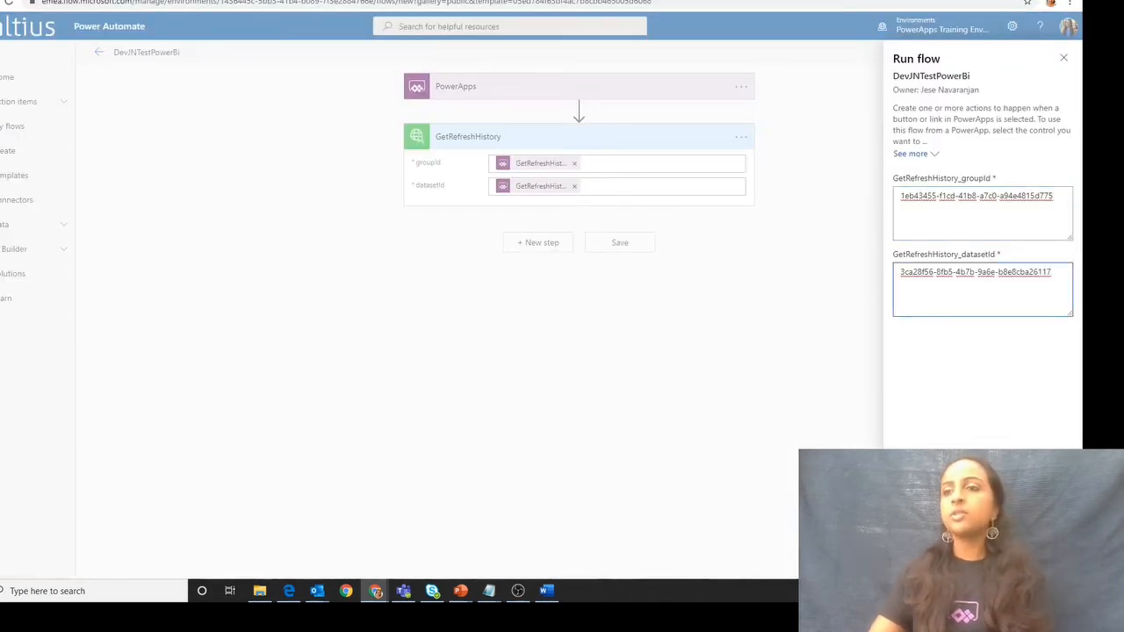
left_click(923, 560)
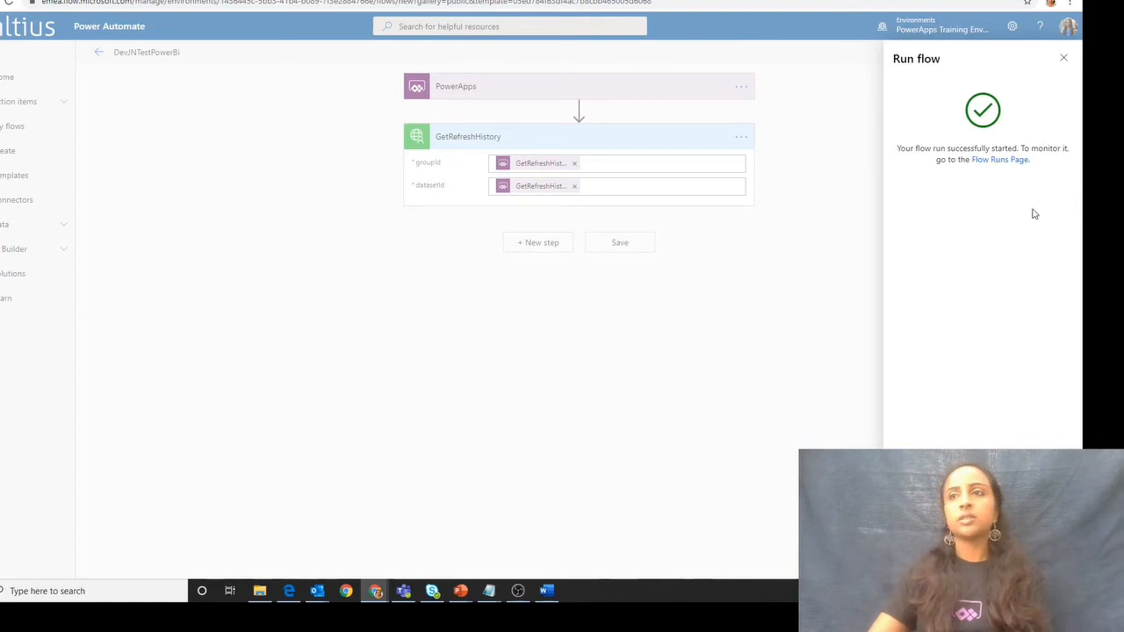
- Open the test run from the flow's run history and copy the whole output body of the GetRefreshHistory action
left_click(1012, 162)
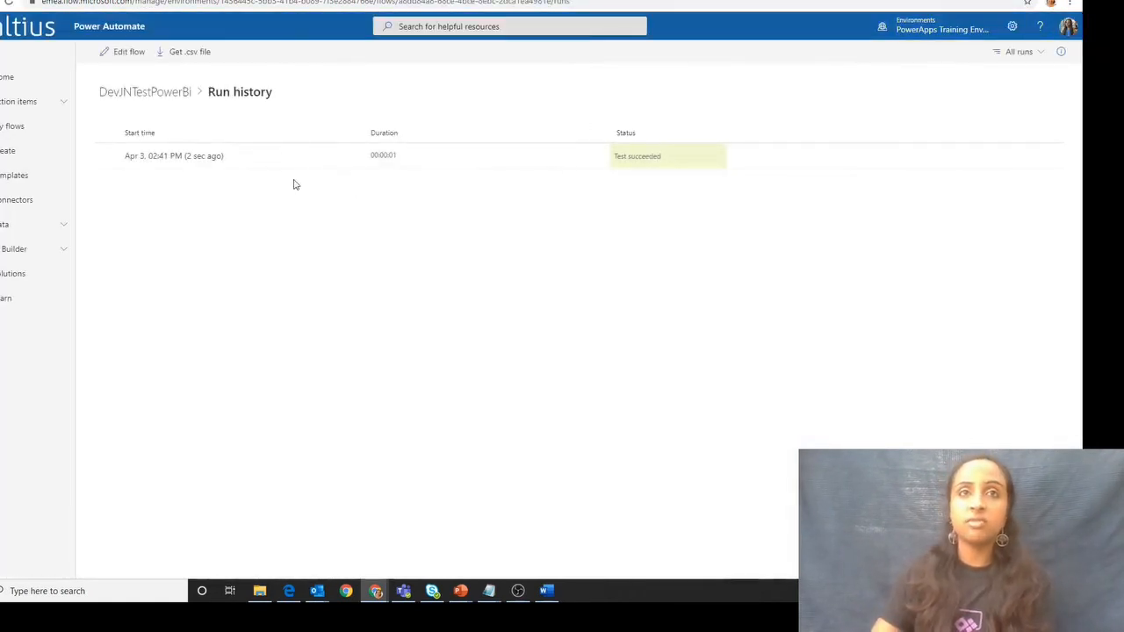
left_click(195, 158)
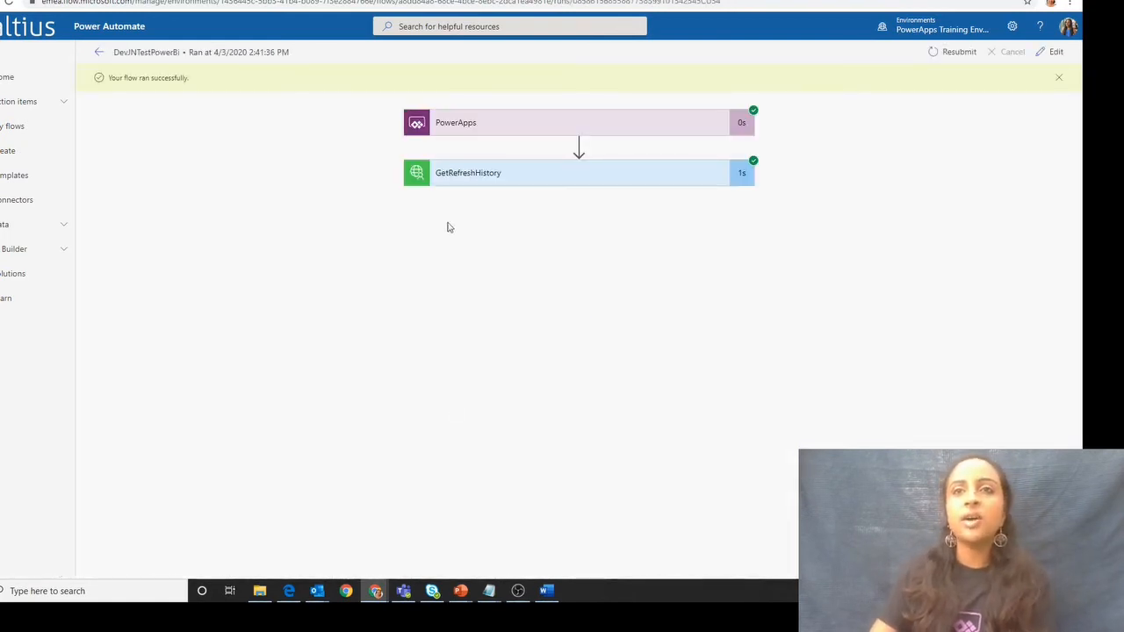
left_click(454, 179)
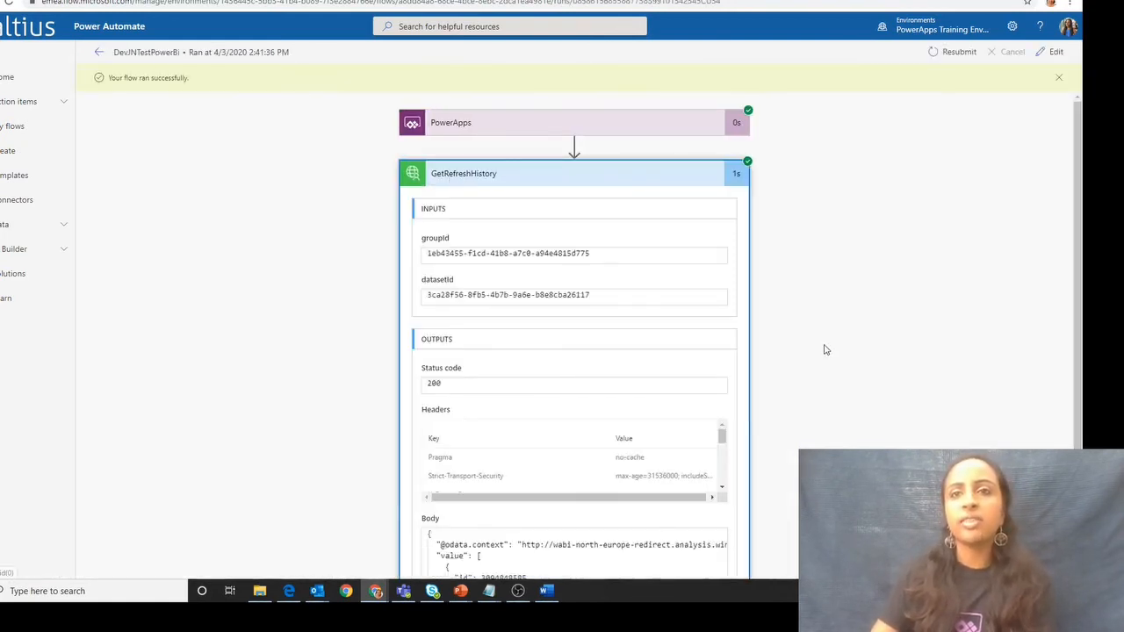
scroll(786, 406, "down", 2)
left_click(604, 476)
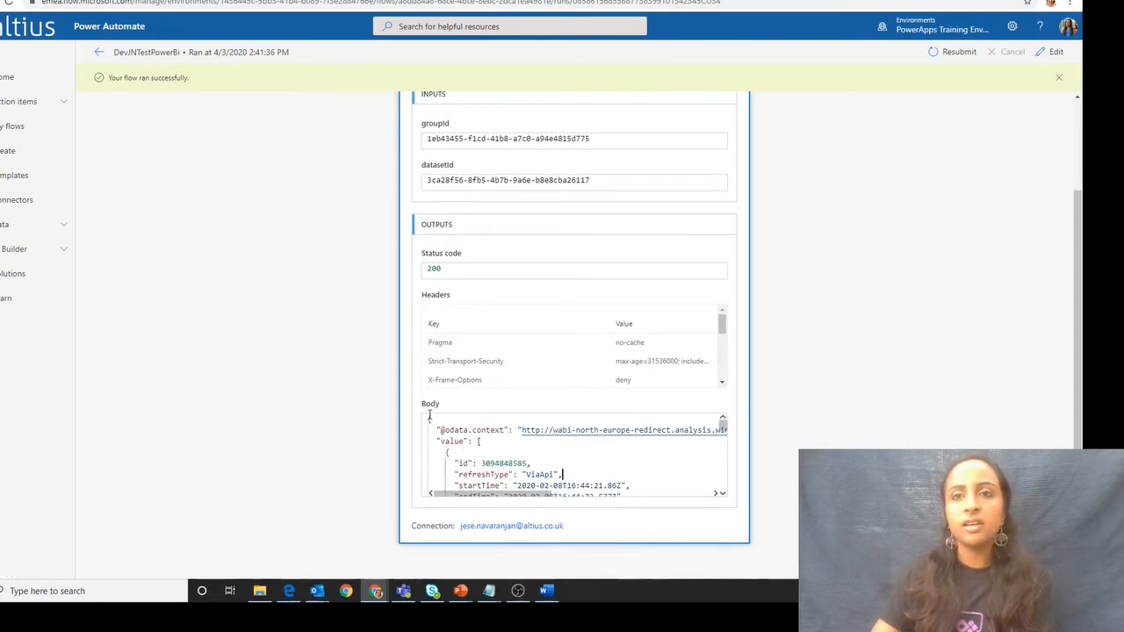
left_click_drag(429, 420, 690, 551)
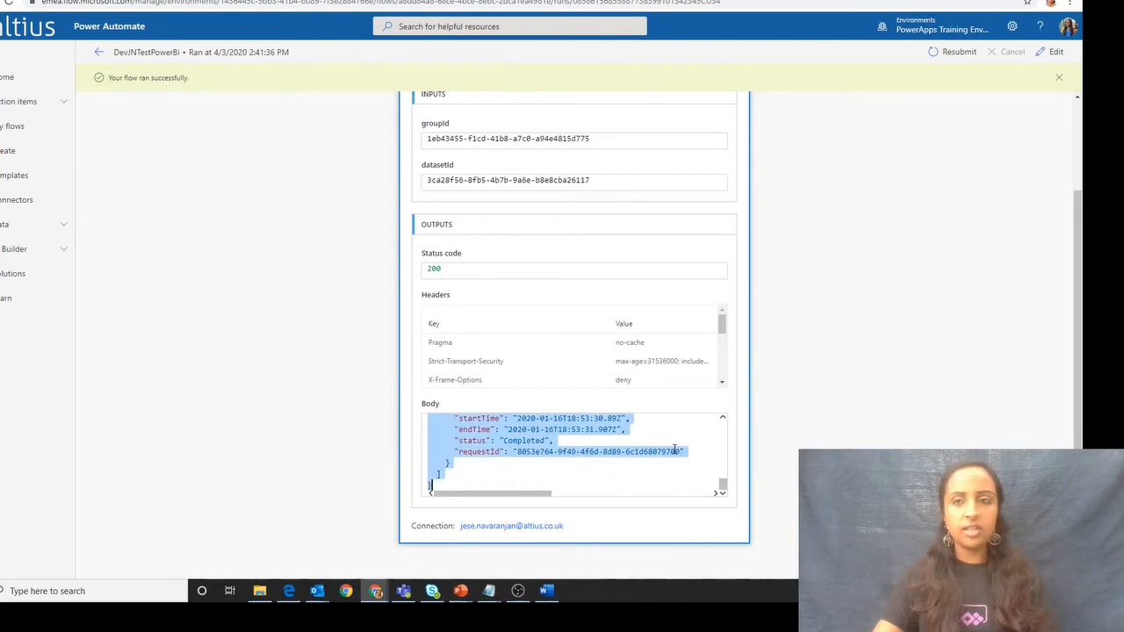
left_click(999, 147)
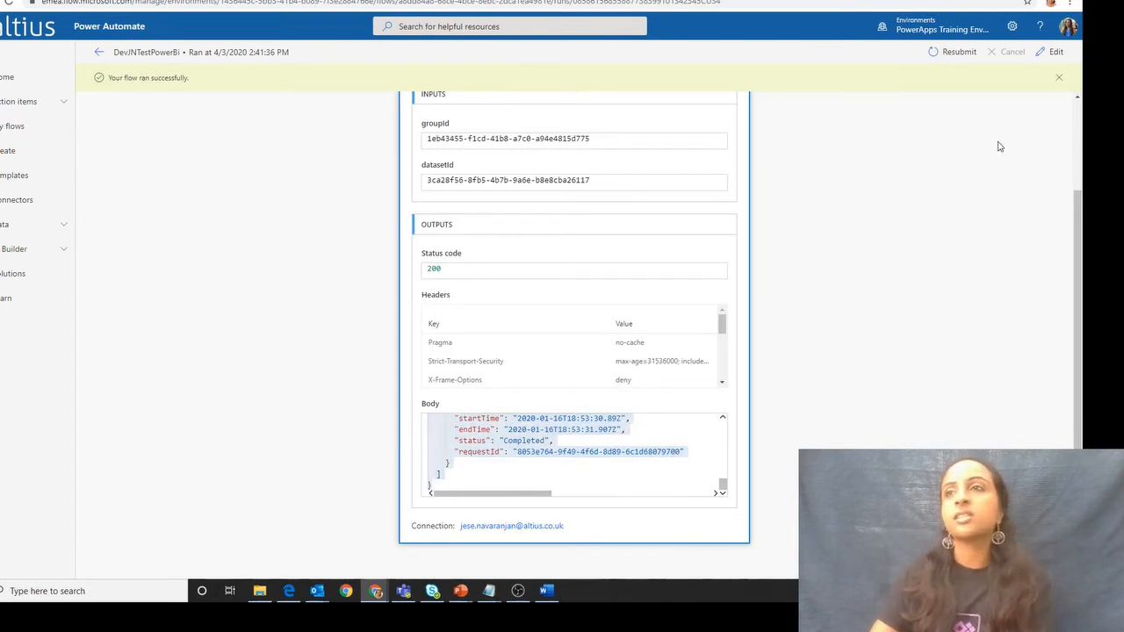
- Return to editing the flow and add the premium Request connector's Response action after GetRefreshHistory
left_click(1051, 53)
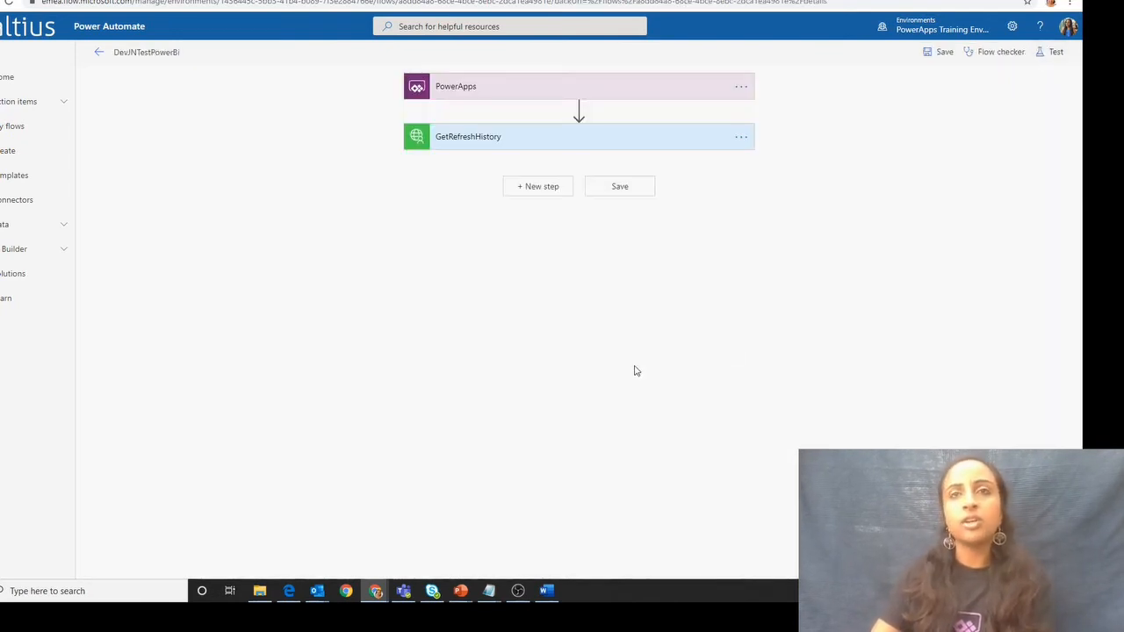
left_click(563, 188)
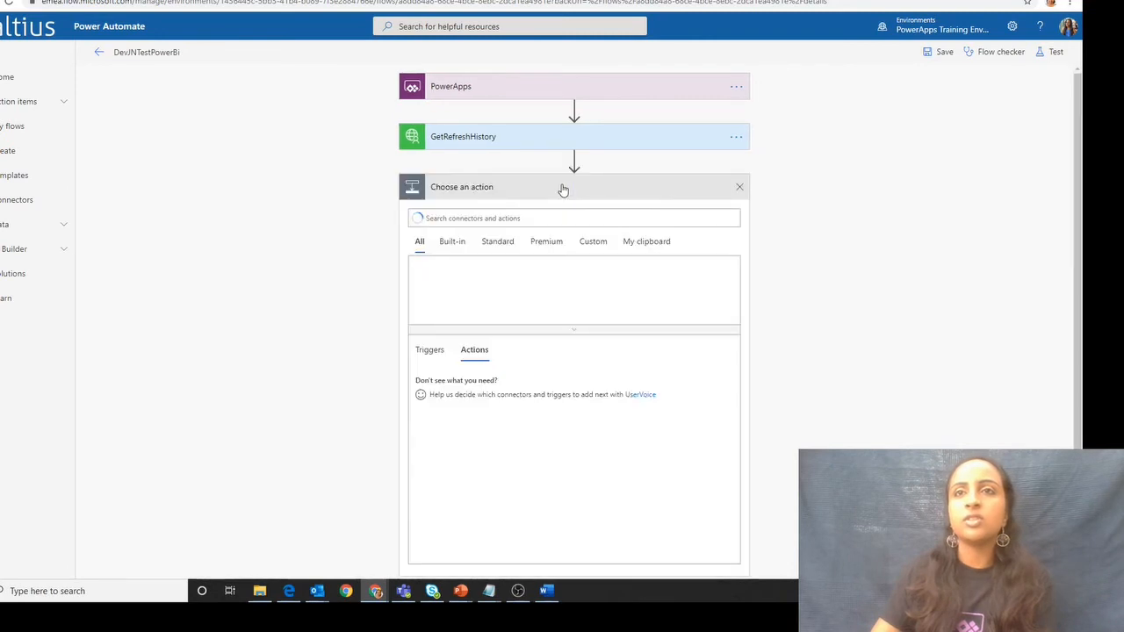
type("EWPO")
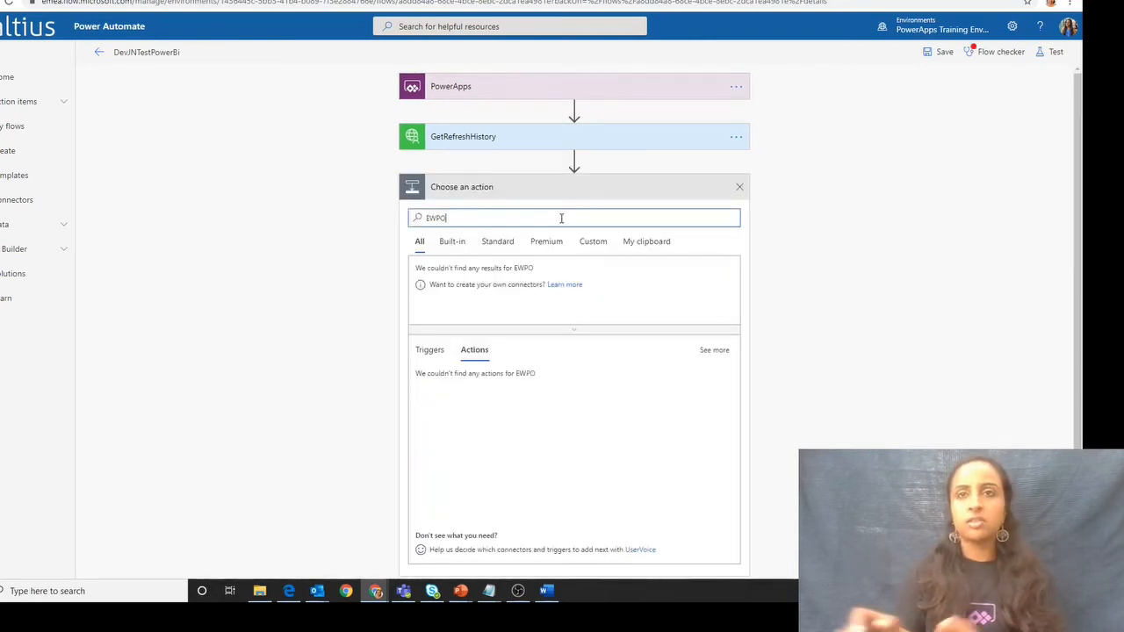
key("BackSpace")
key("BackSpace")
key("BackSpace")
key("BackSpace")
type("REPO")
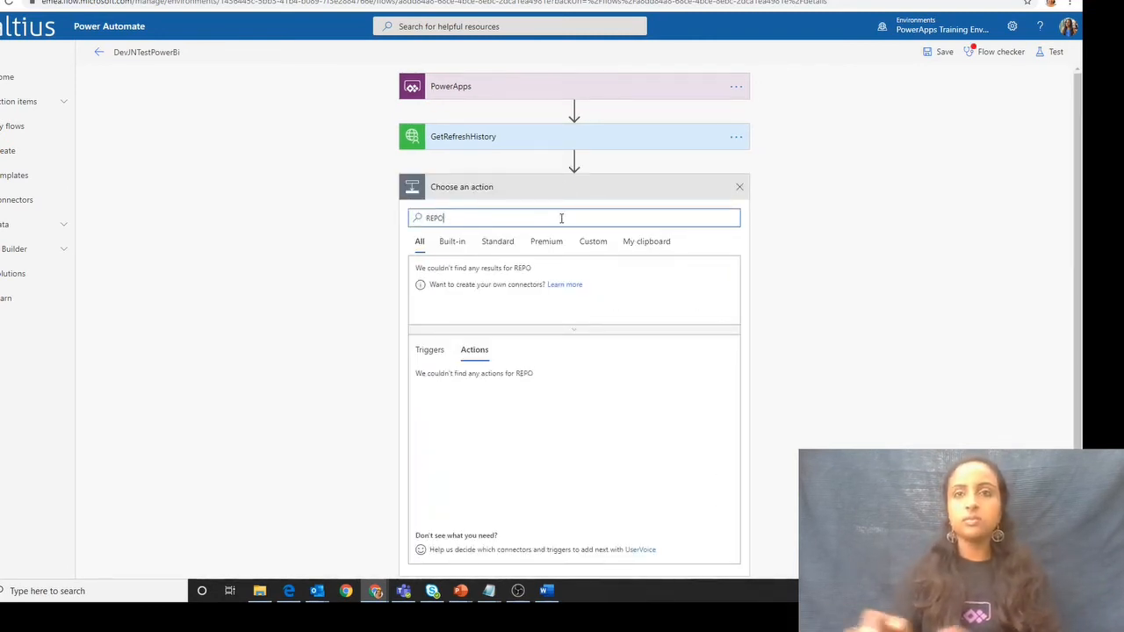
type("nse")
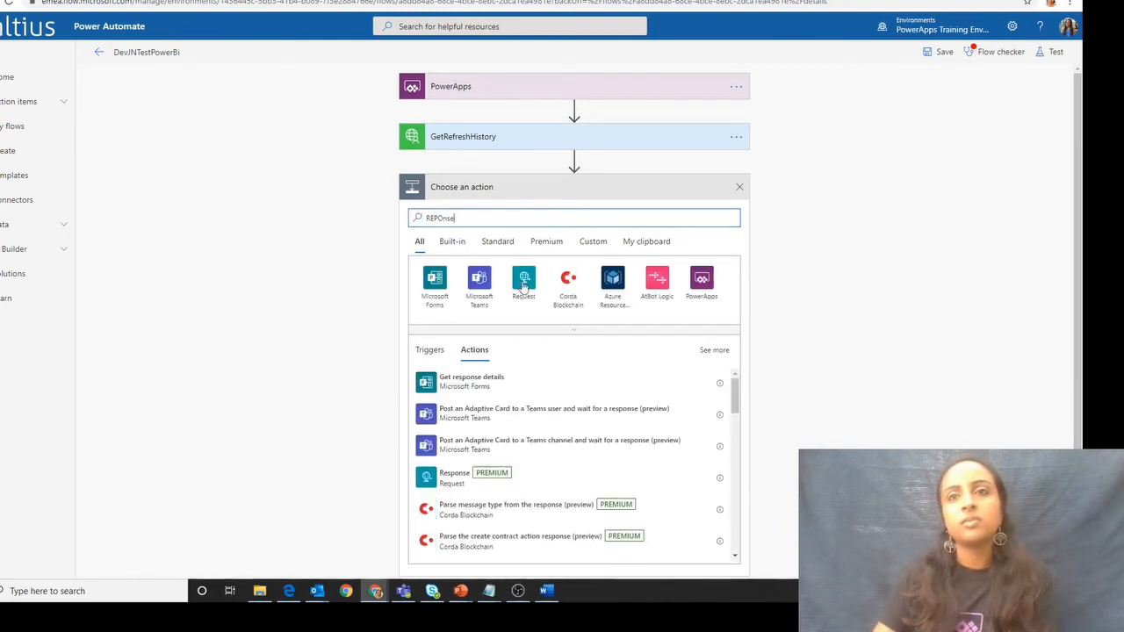
left_click(463, 480)
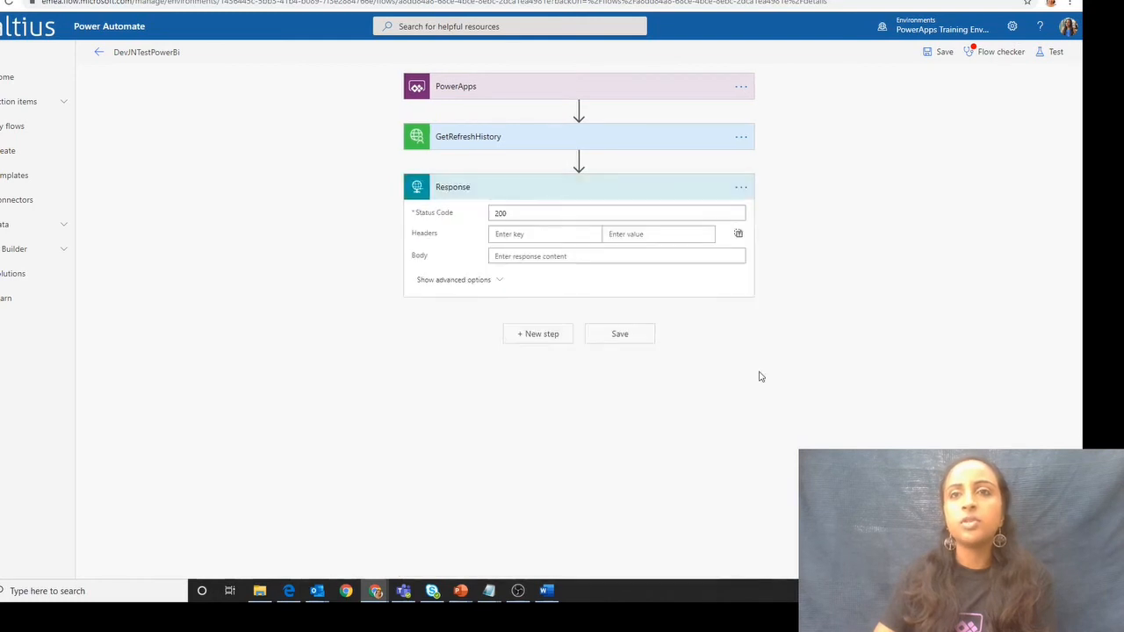
- Set the Response body to GetRefreshHistory's Body output, generate its JSON schema from the copied sample output, and save the flow
left_click(554, 256)
left_click(812, 397)
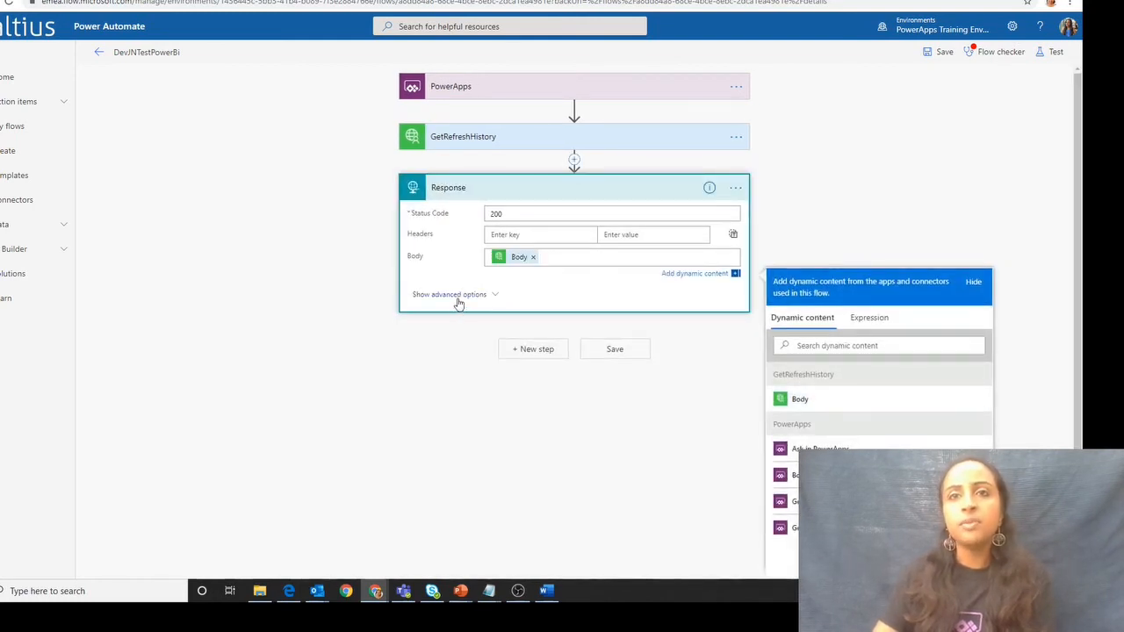
left_click(458, 295)
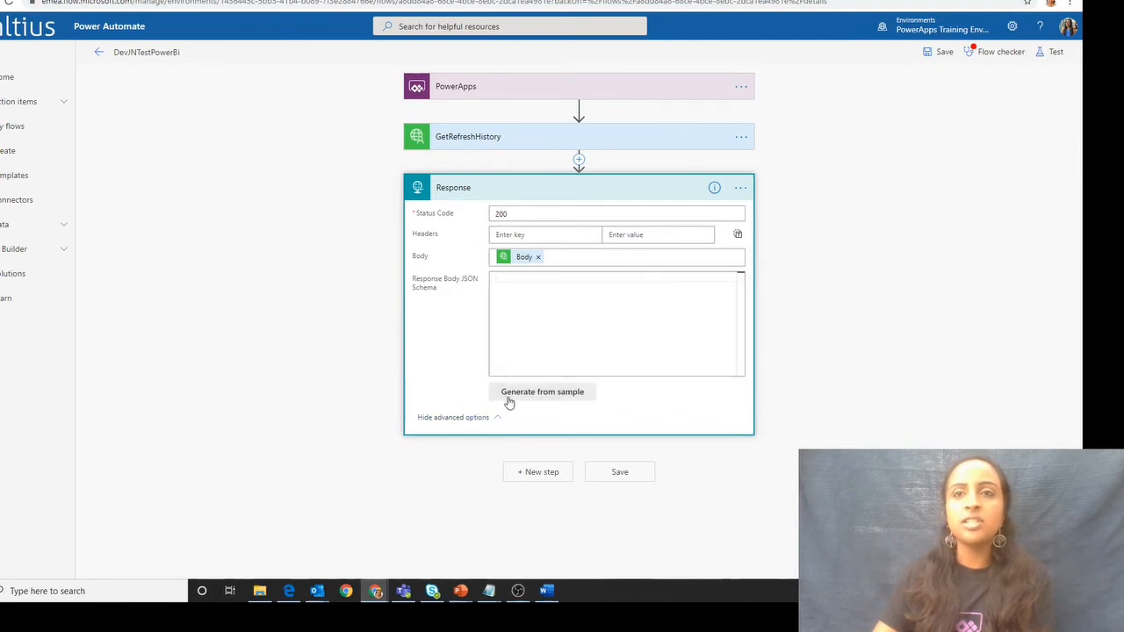
left_click(509, 397)
key("ctrl+v")
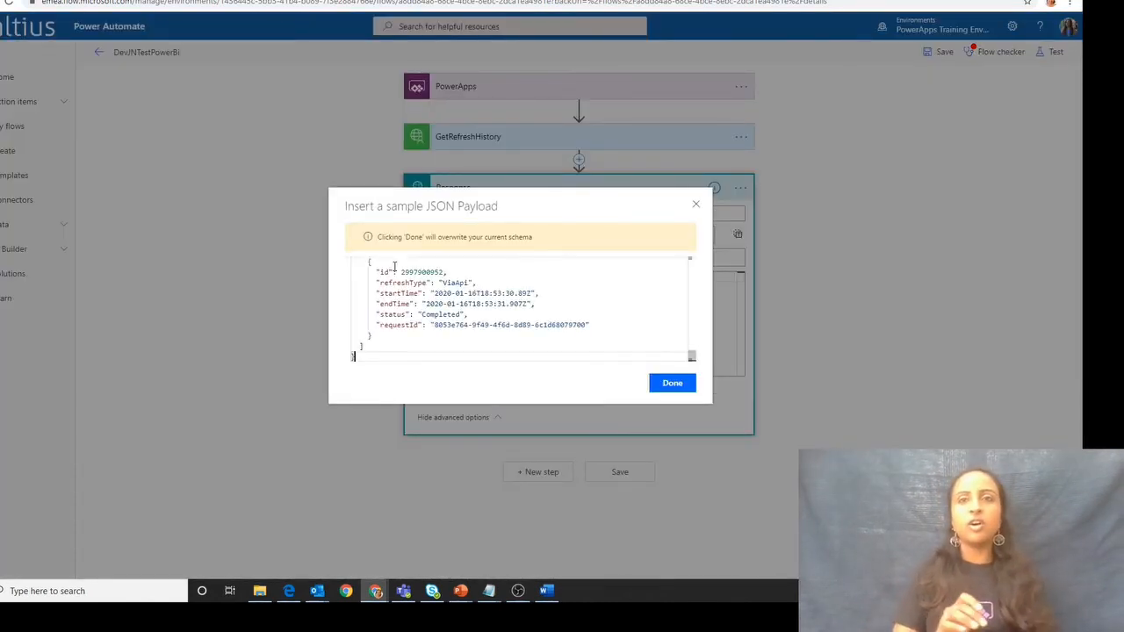
scroll(438, 280, "up", 10)
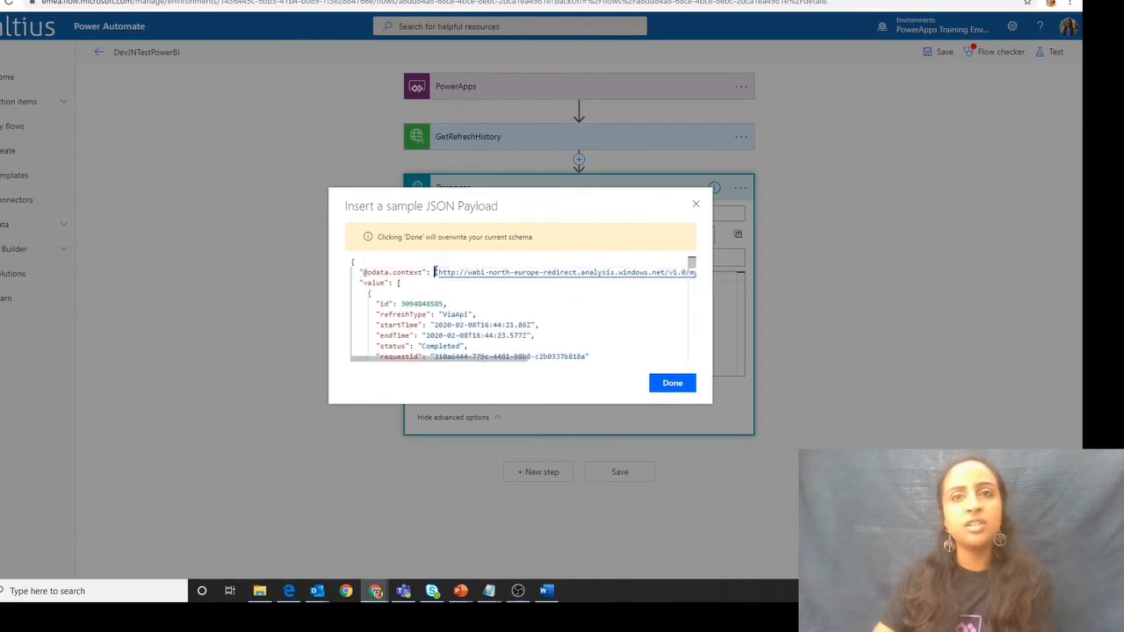
left_click(673, 383)
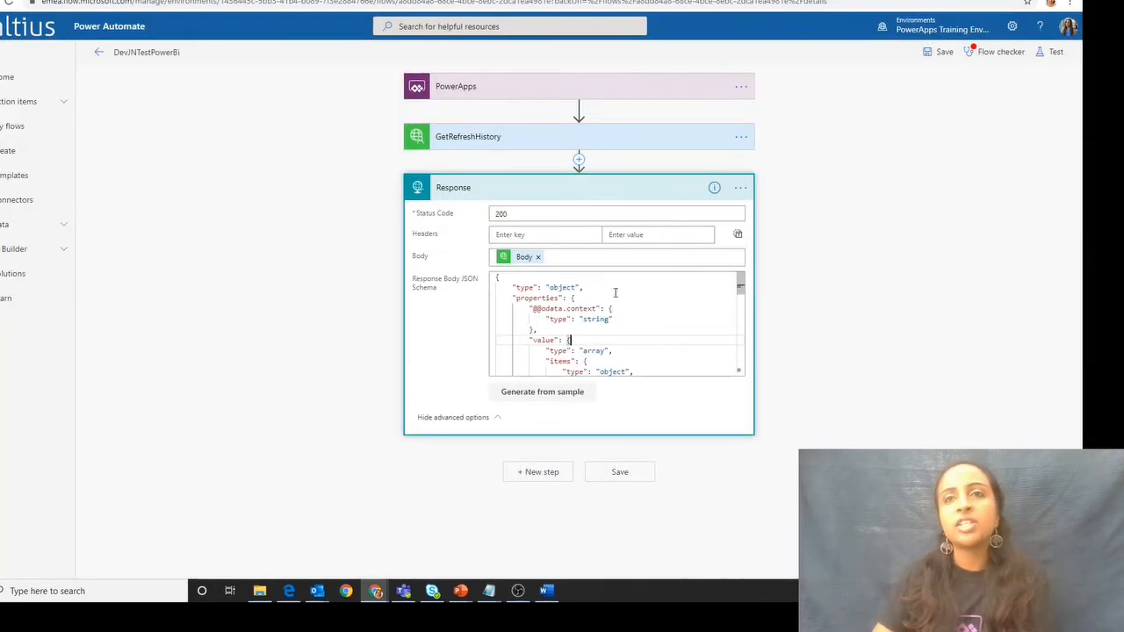
left_click(593, 478)
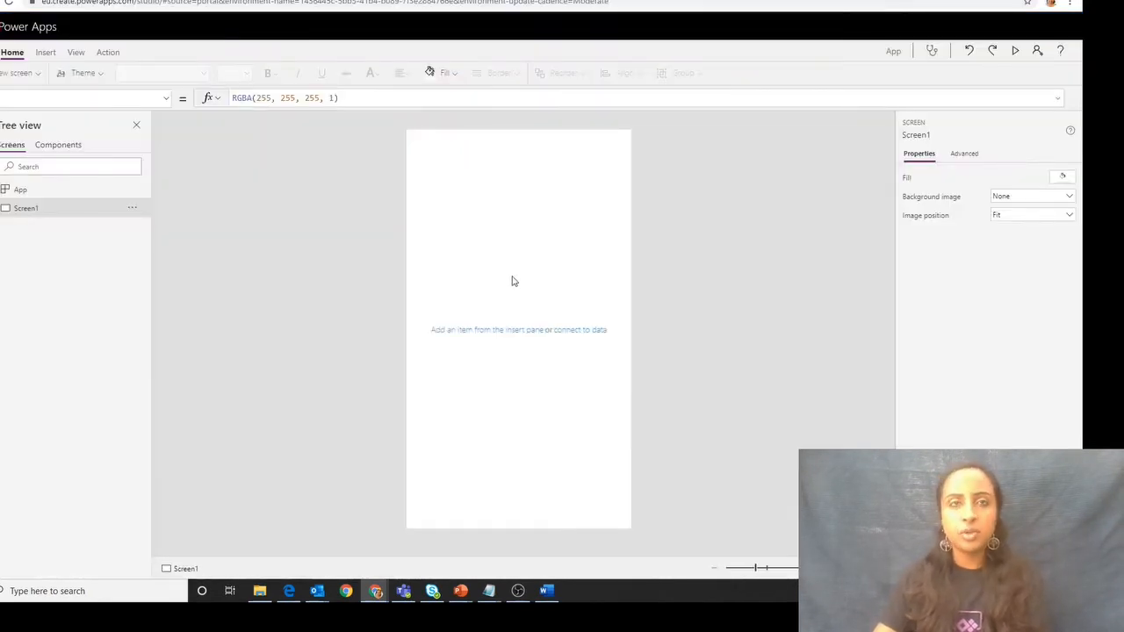
- In the blank Power Apps canvas app, insert a button near the top of Screen1 at about X 120, Y 159
left_click(45, 52)
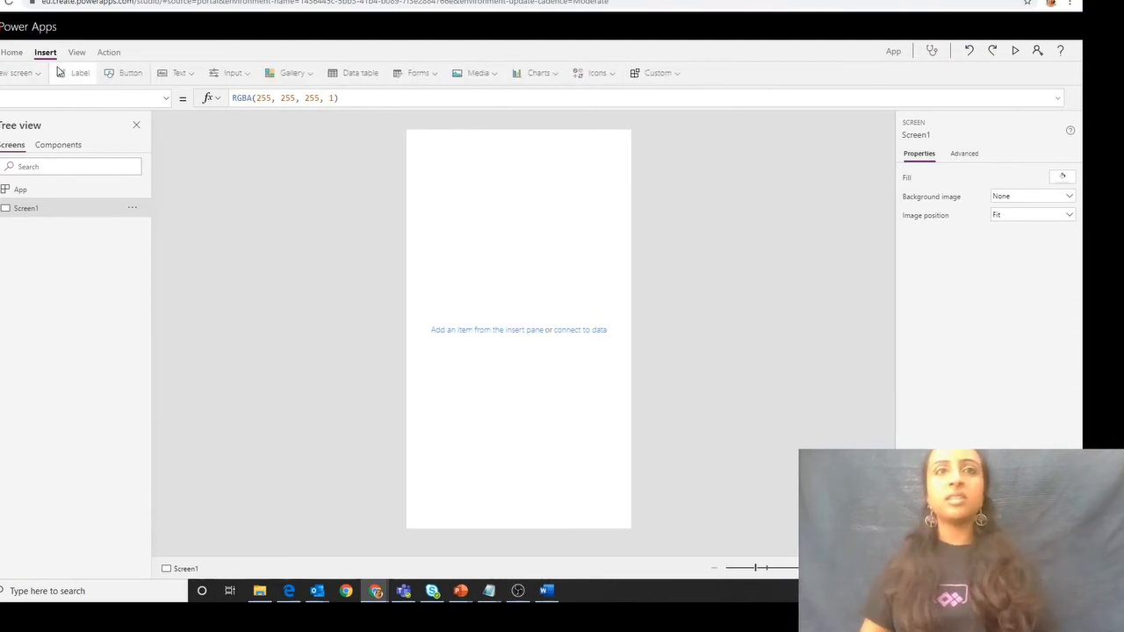
left_click(123, 73)
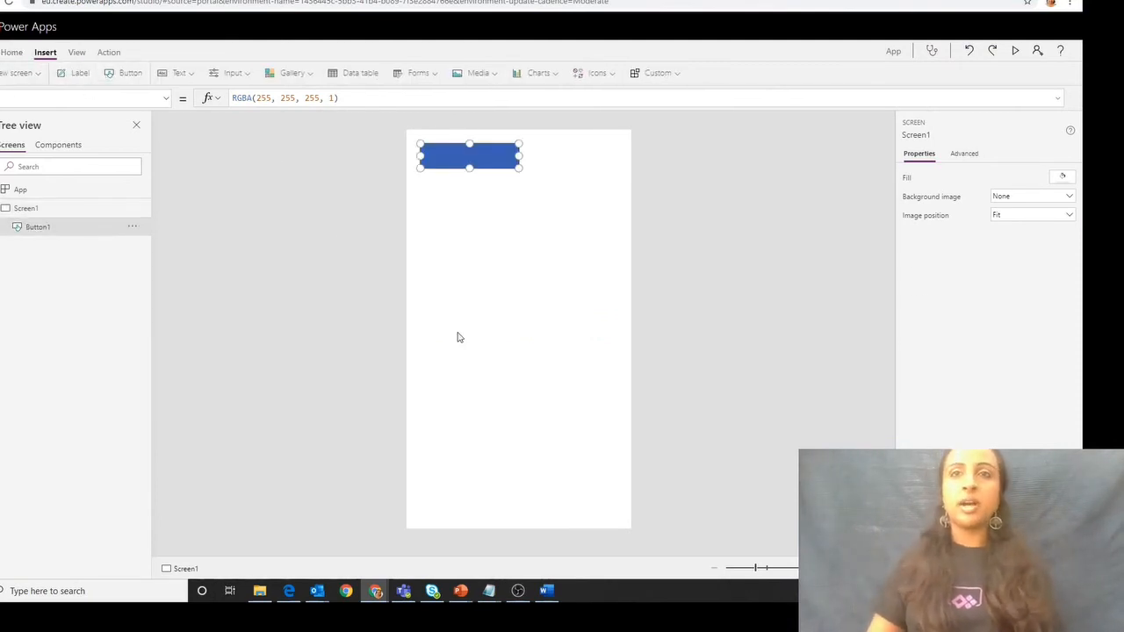
left_click_drag(487, 161, 516, 202)
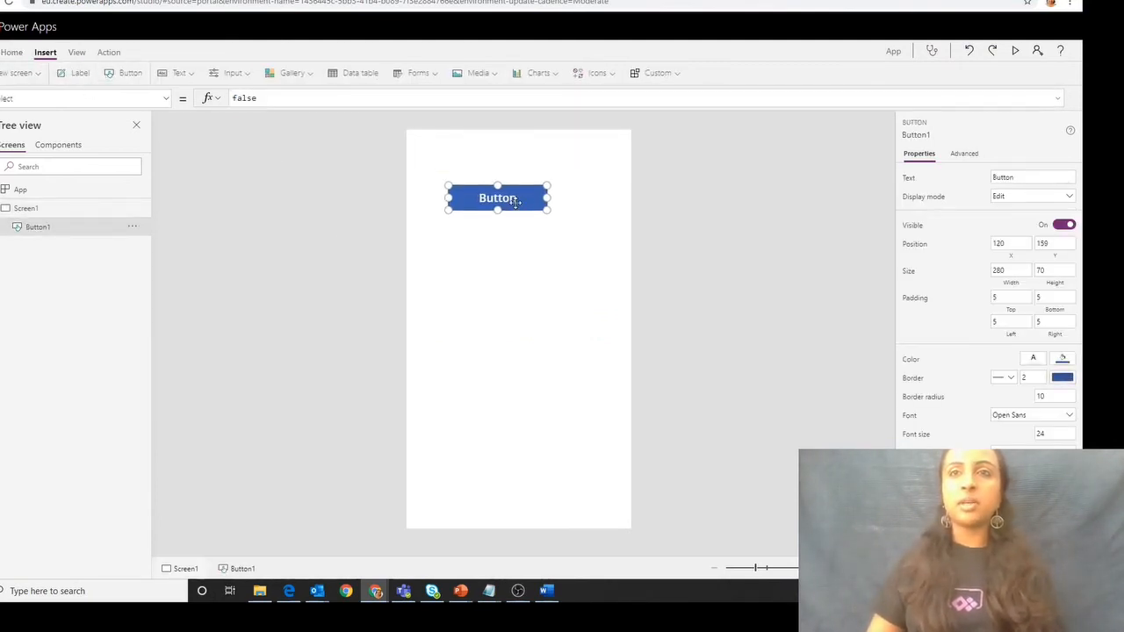
- Attach the DevJNTestPowerBi Power Automate flow to the button's OnSelect action
left_click(107, 53)
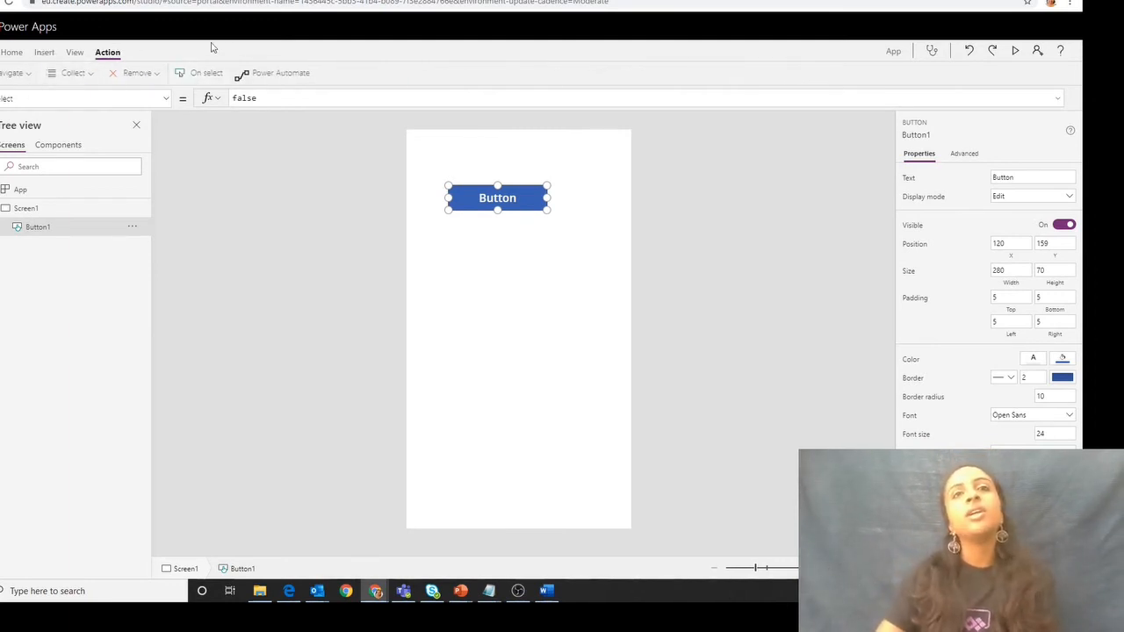
left_click(297, 78)
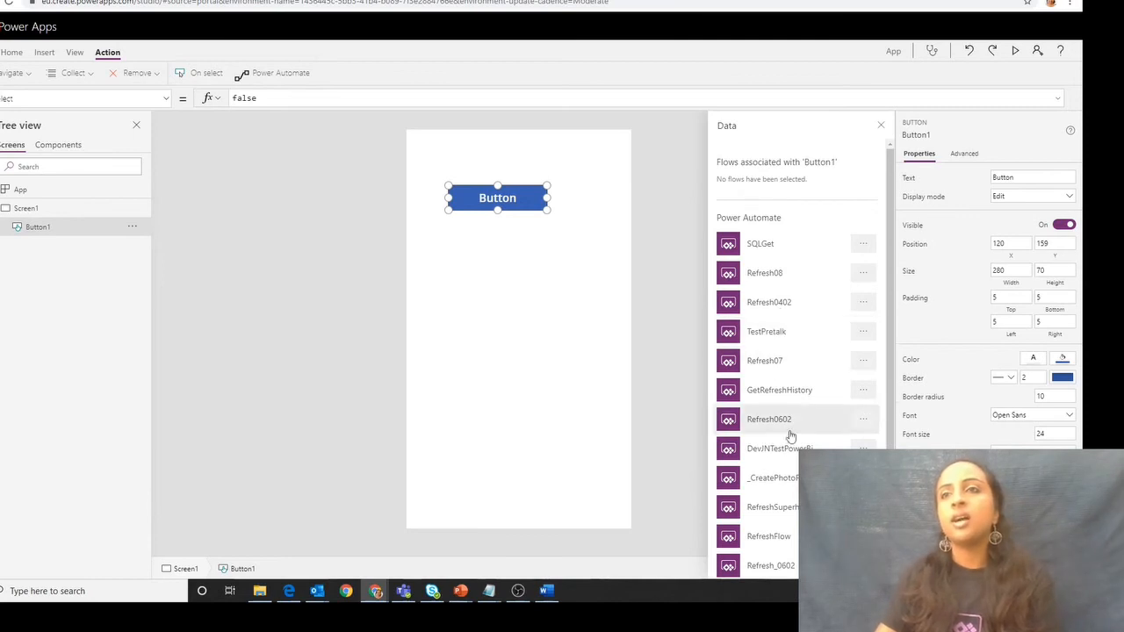
scroll(789, 448, "down", 2)
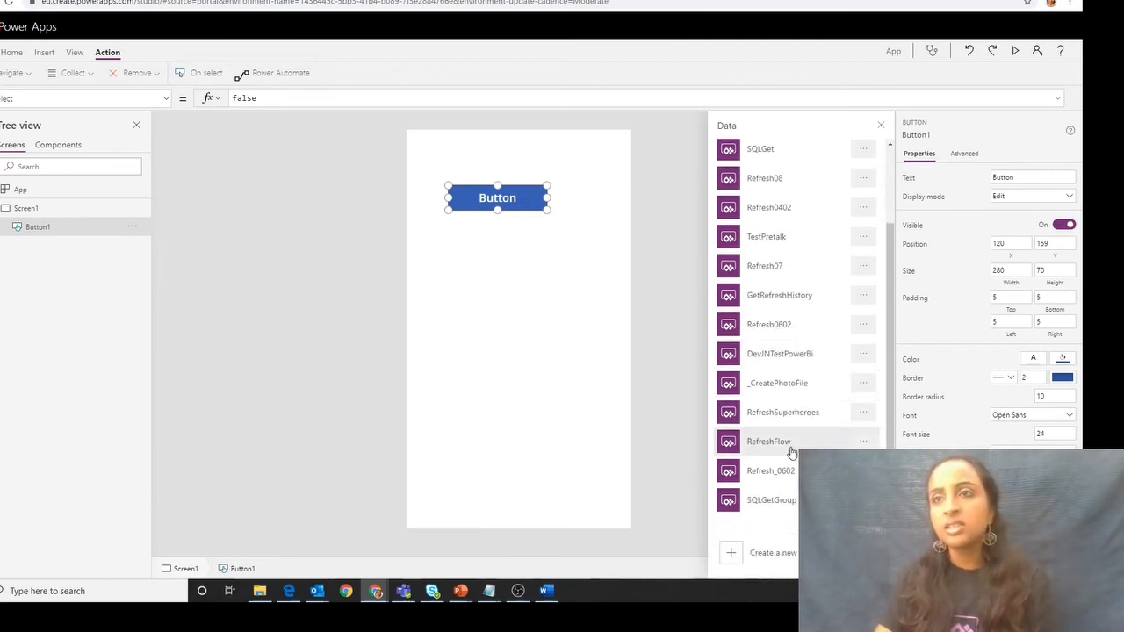
scroll(790, 452, "up", 2)
scroll(790, 452, "down", 2)
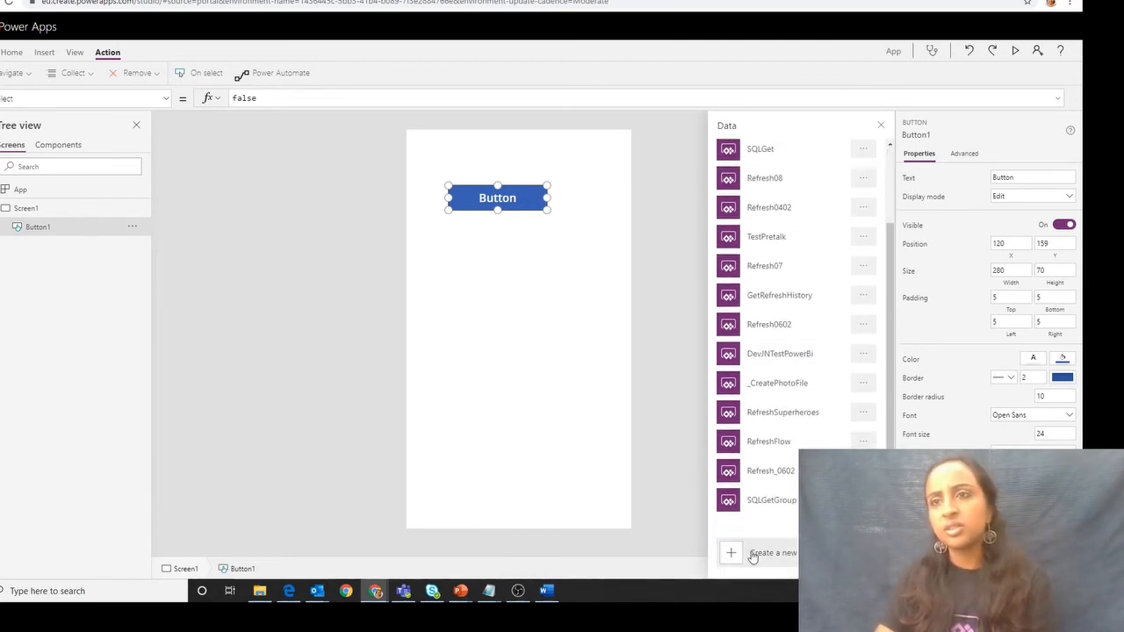
scroll(772, 514, "up", 1)
scroll(773, 513, "down", 1)
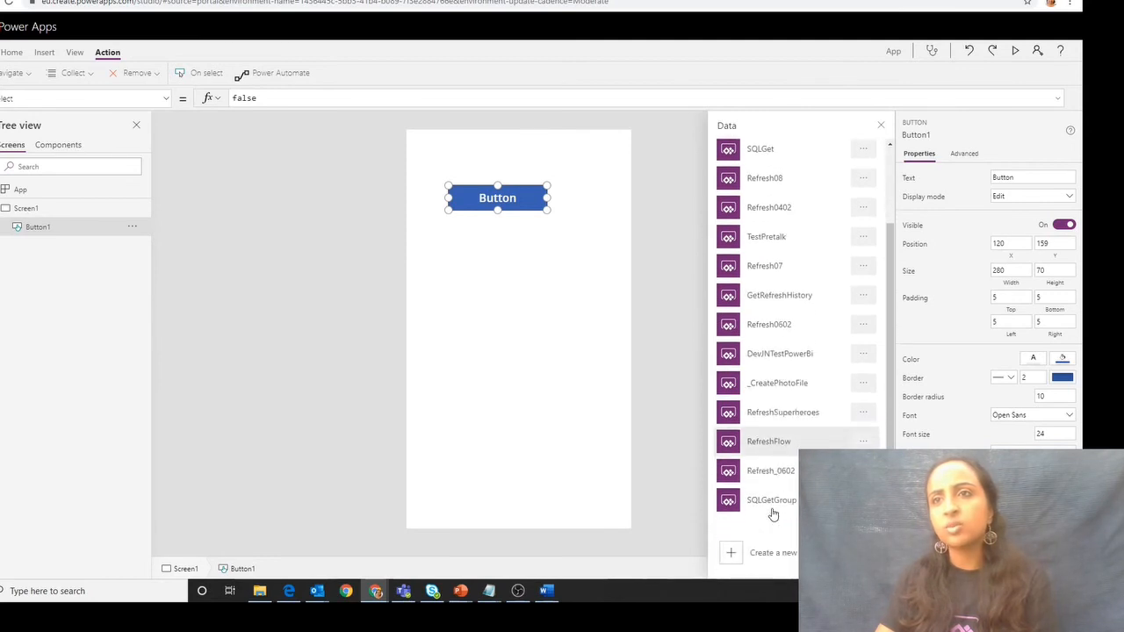
left_click(785, 354)
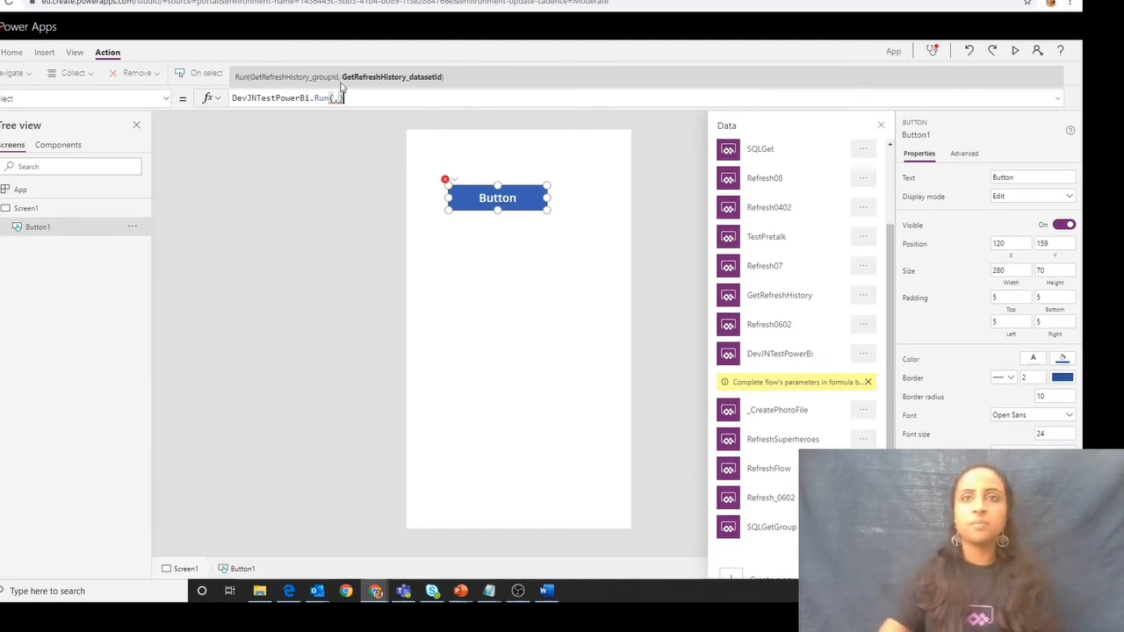
- Insert a text input on Screen1 below the button and place a duplicate of it just beneath
left_click(468, 333)
left_click(44, 53)
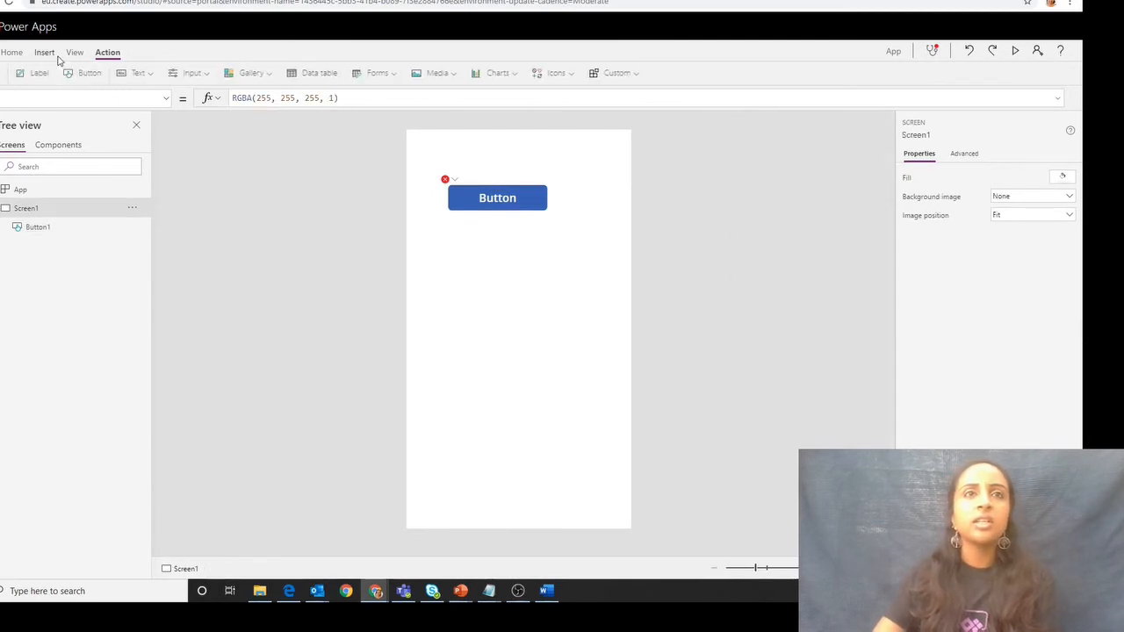
left_click(215, 74)
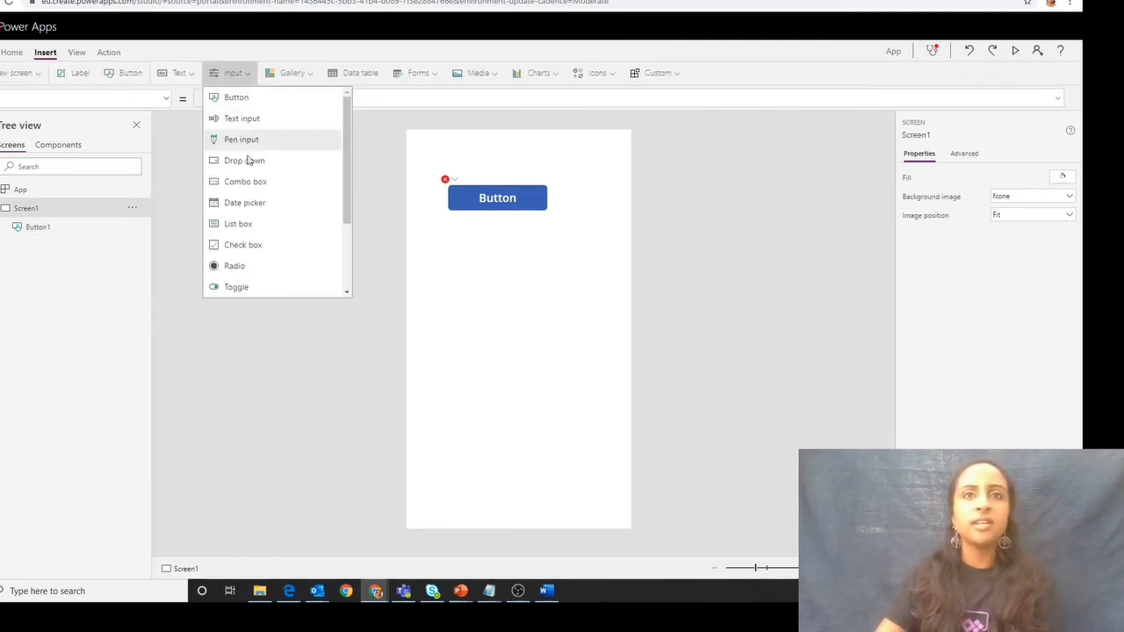
left_click(248, 120)
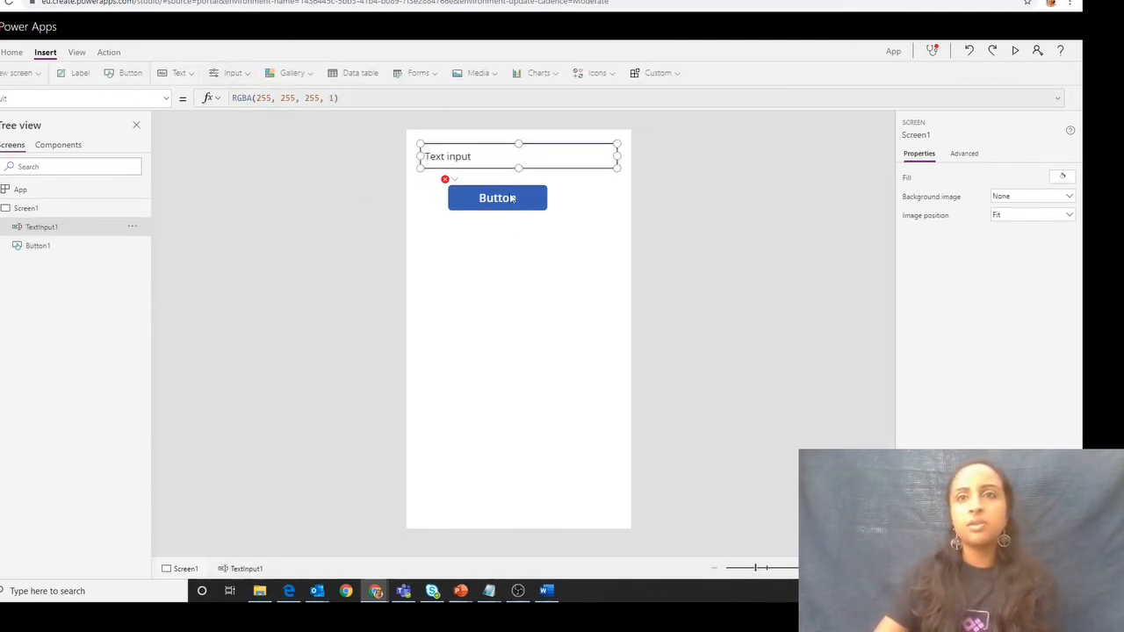
left_click_drag(514, 154, 510, 257)
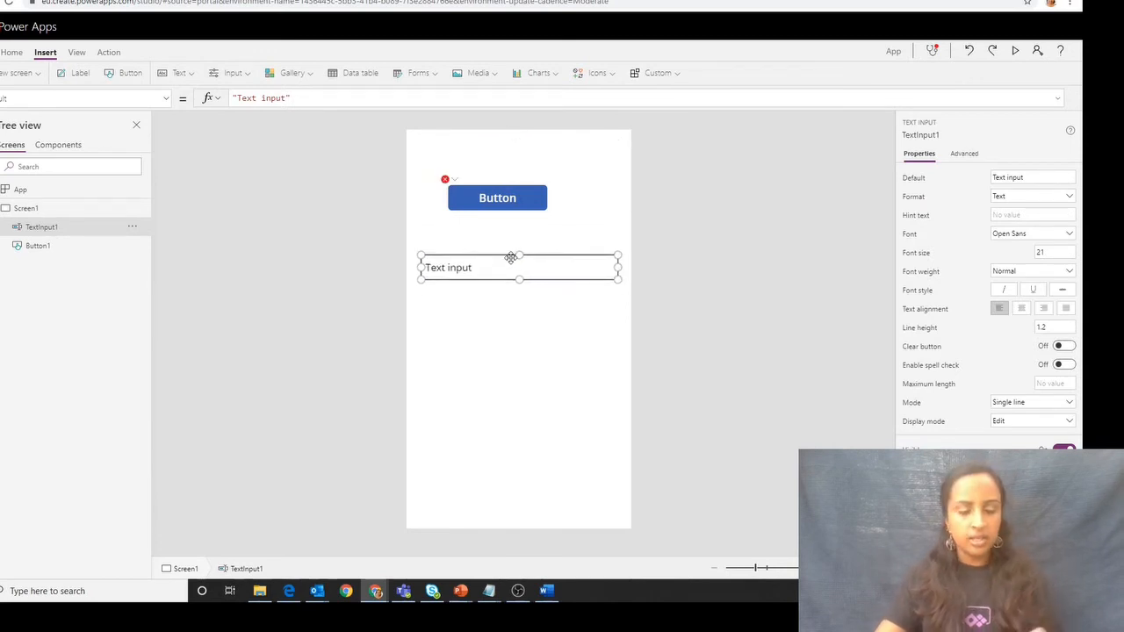
key("ctrl+c")
key("ctrl+v")
left_click_drag(505, 166, 505, 332)
- Set the default text of the upper text input to "Group ID"
left_click(492, 268)
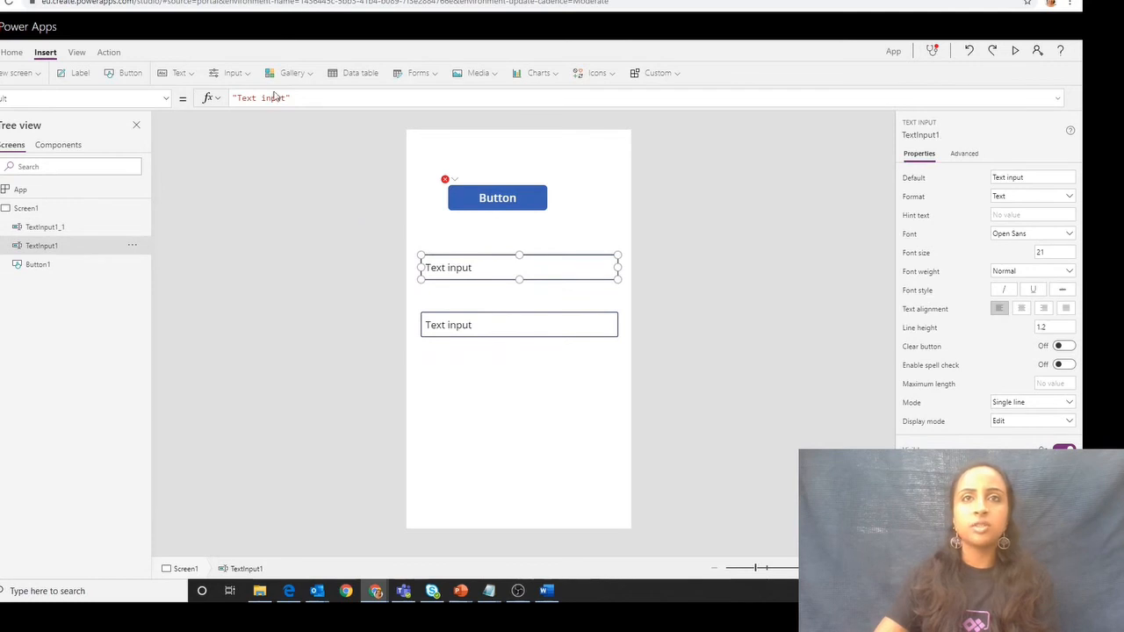
left_click_drag(284, 98, 236, 98)
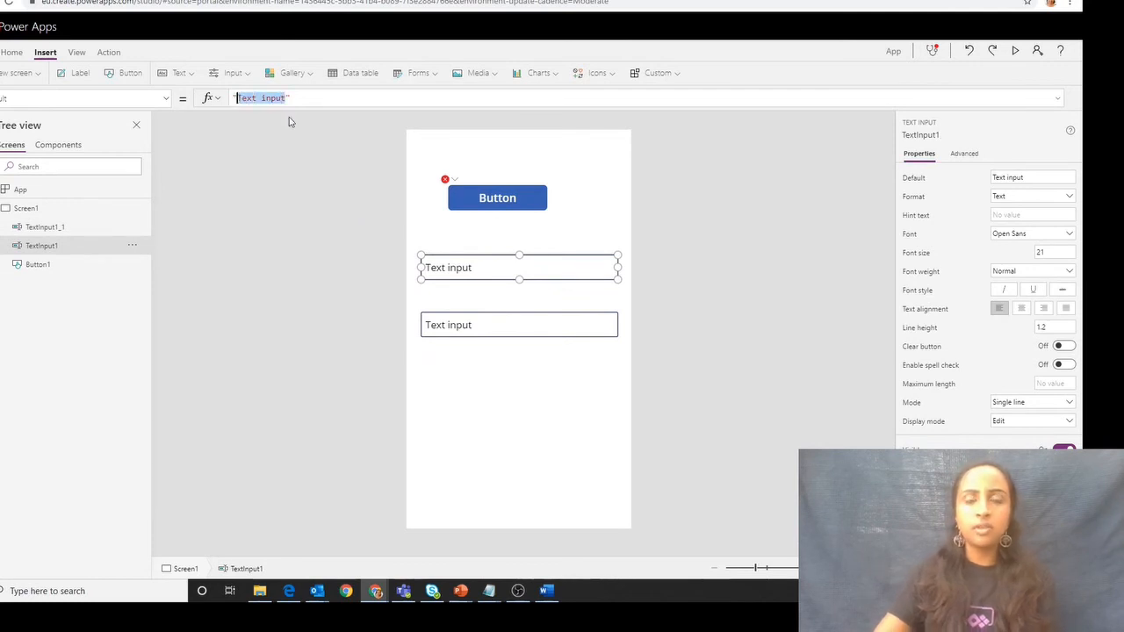
type("geoup")
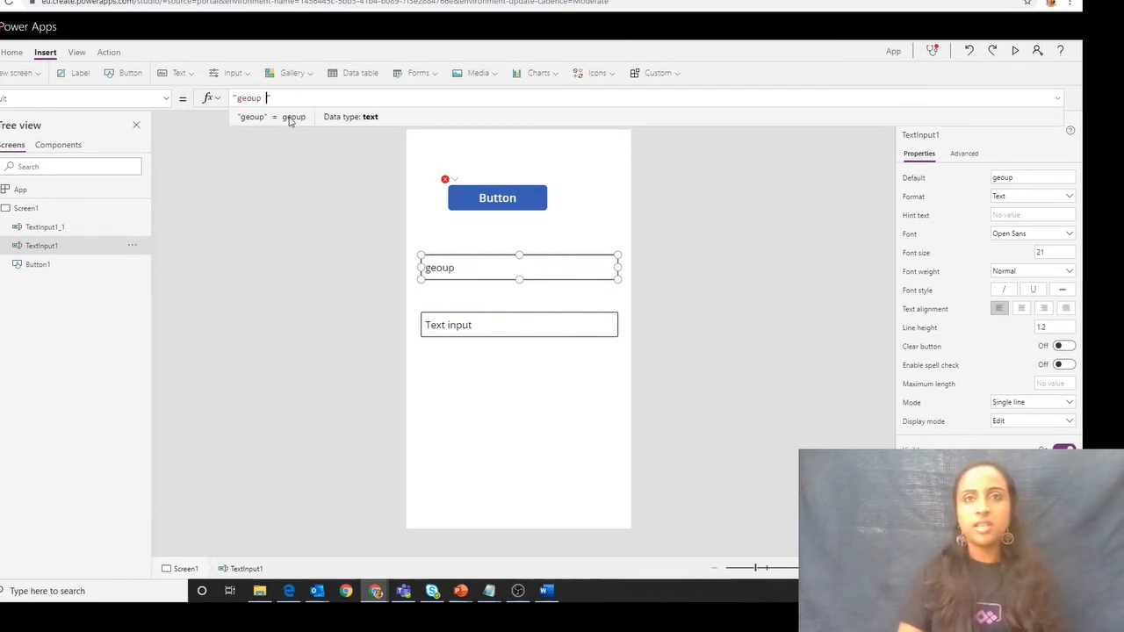
key("BackSpace")
key("BackSpace")
key("BackSpace")
key("BackSpace")
key("BackSpace")
type("Geo")
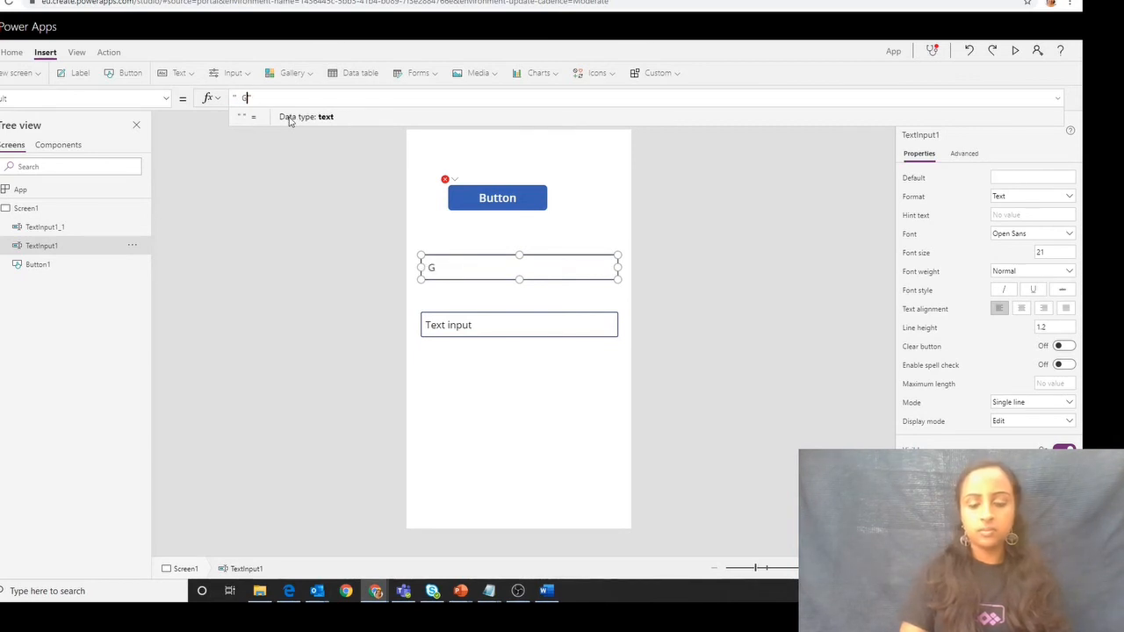
type("up ID")
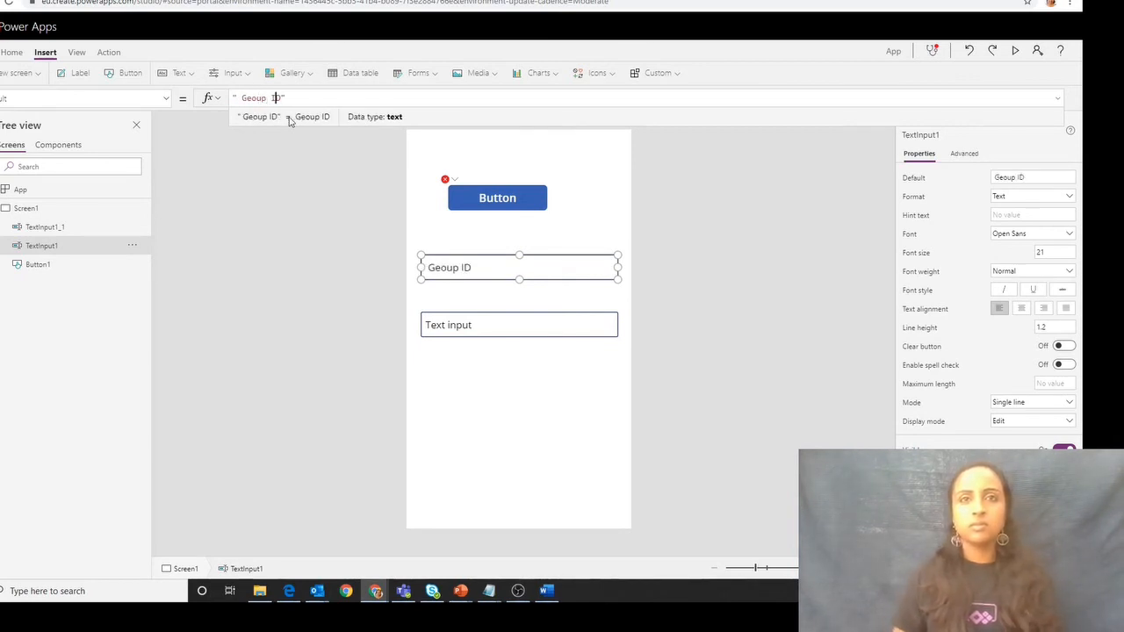
key("BackSpace")
type("r")
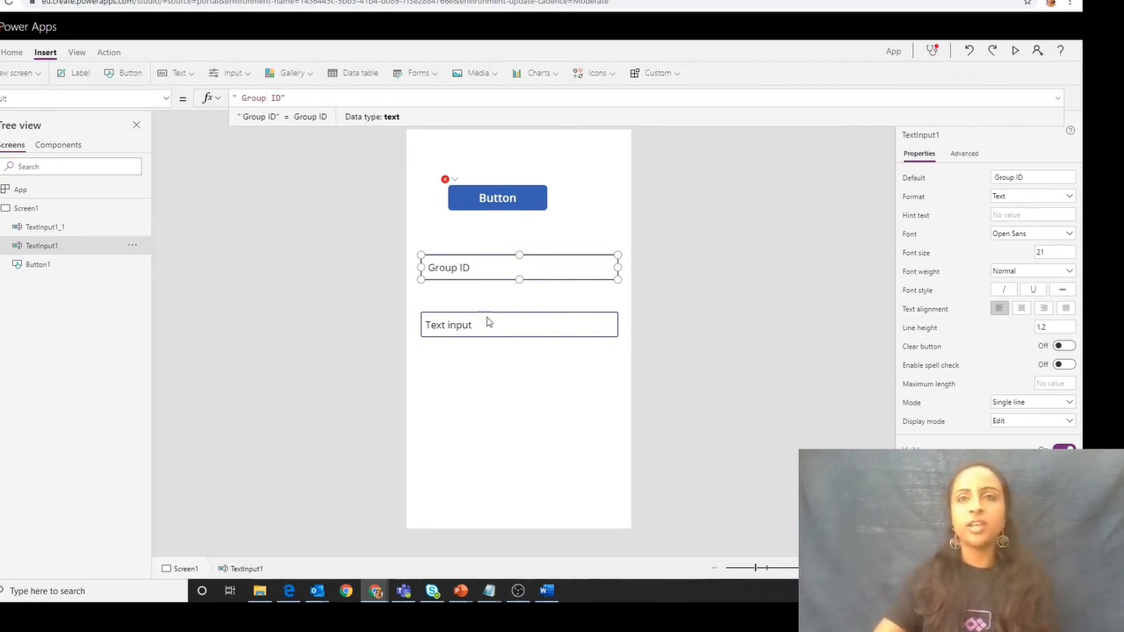
- Set the default text of the lower text input to "Data Set ID"
left_click(488, 322)
left_click(287, 99)
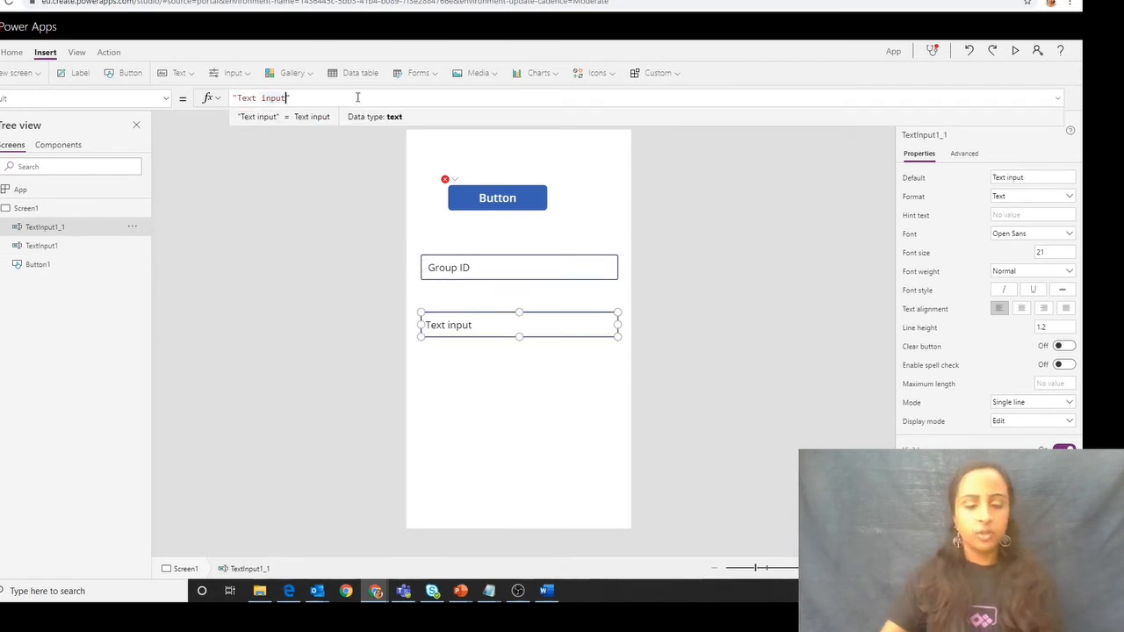
key("shift+Left")
key("shift+Left")
key("shift+Left")
key("shift+Left")
key("shift+Left")
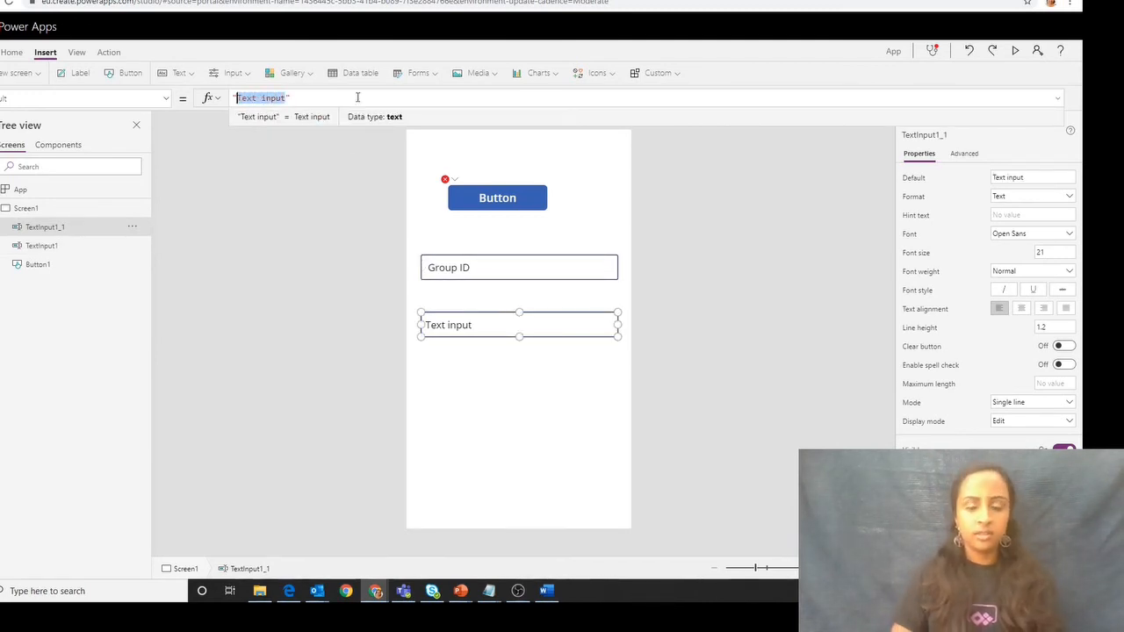
type("data set")
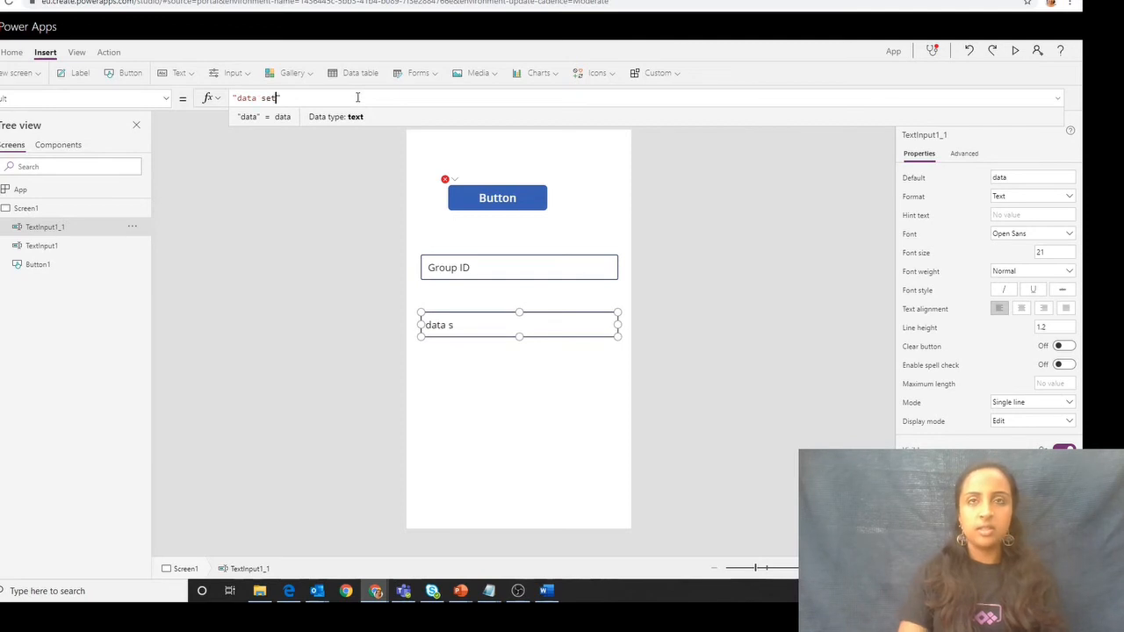
type(" ID")
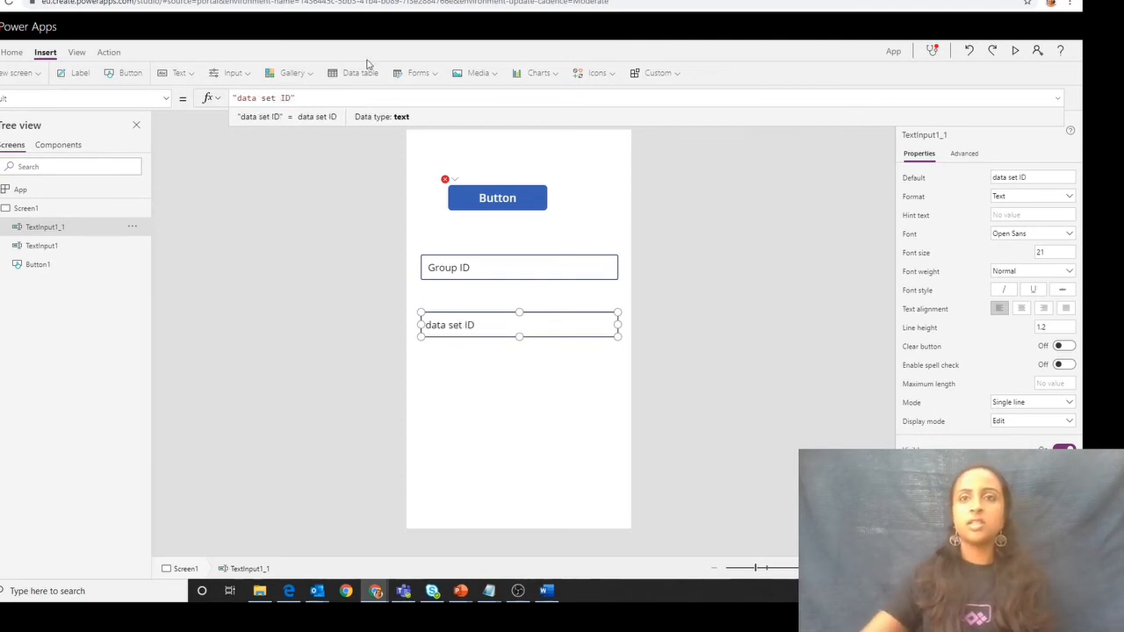
left_click(241, 98)
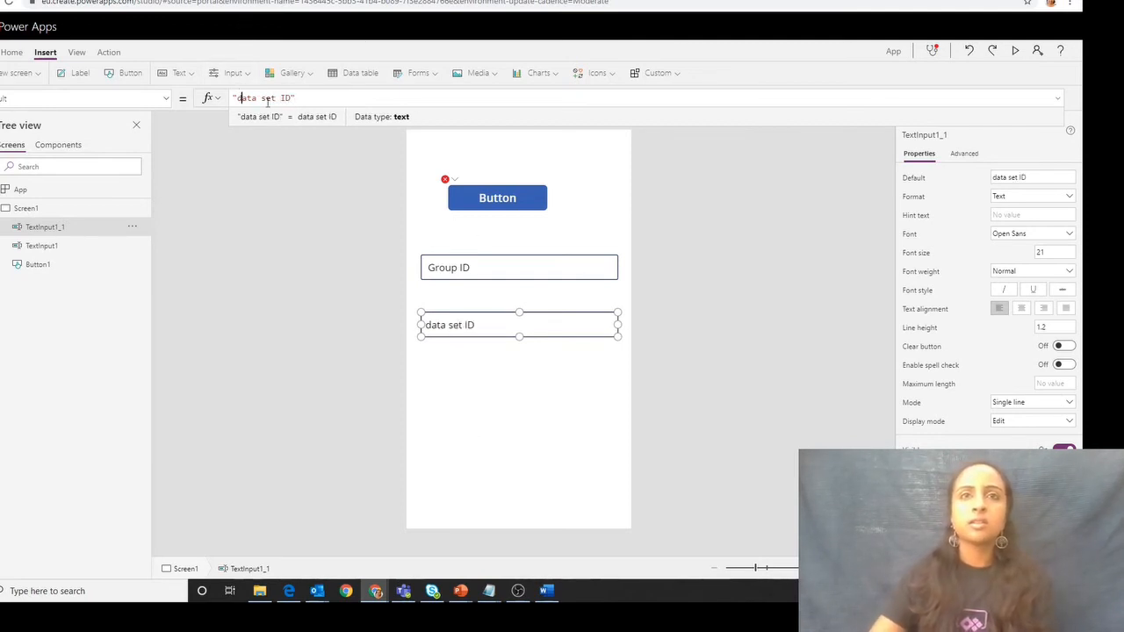
key("BackSpace")
type("D")
key("Right")
key("Right")
key("Right")
key("Right")
key("Right")
key("BackSpace")
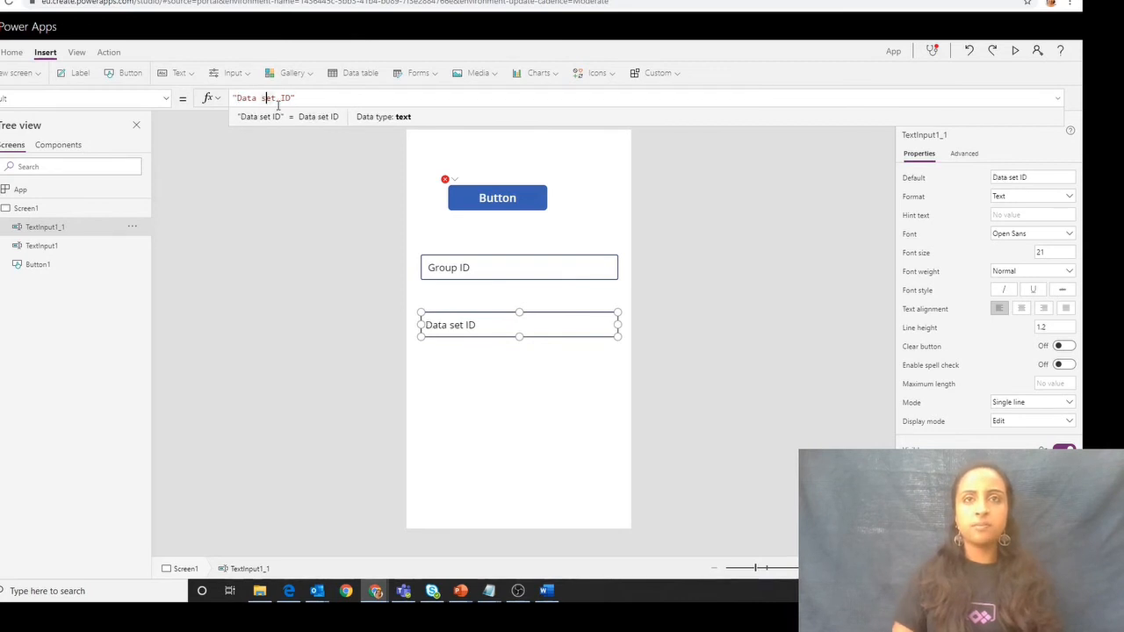
type("S")
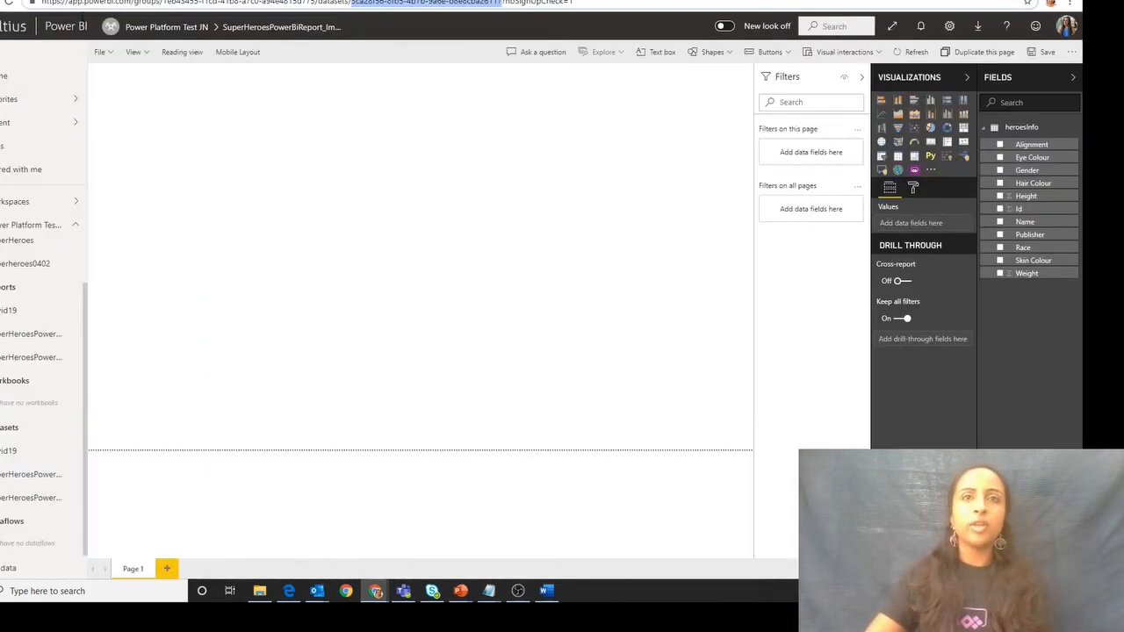
- Copy the dataset ID from the Power BI page's URL and paste it into the Data Set ID input in the Power Apps preview
right_click(390, 5)
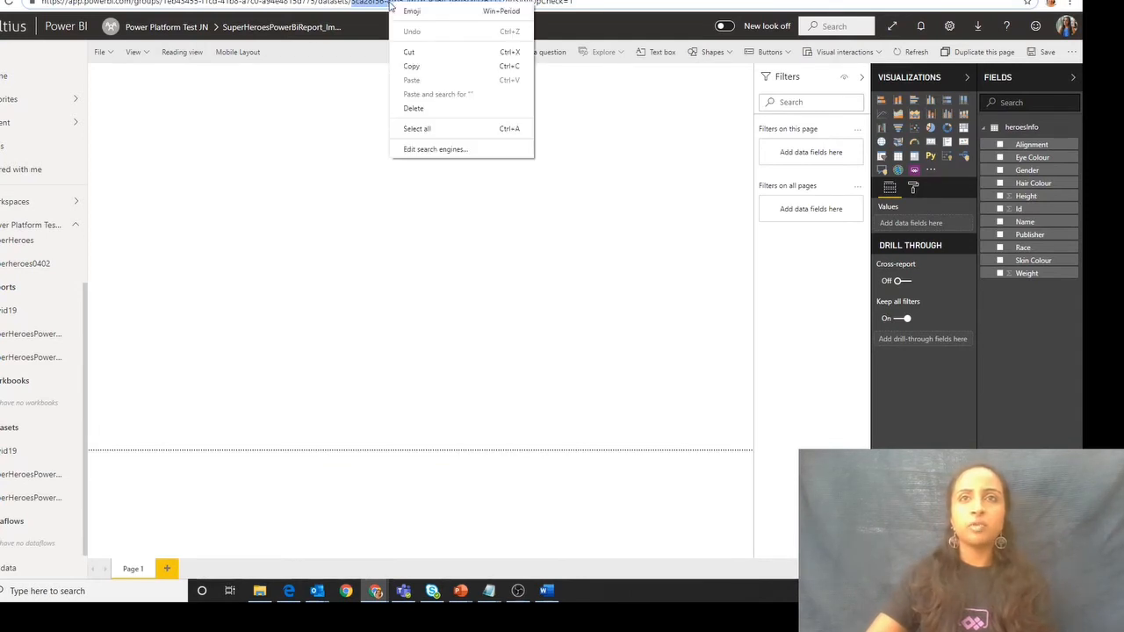
left_click(413, 66)
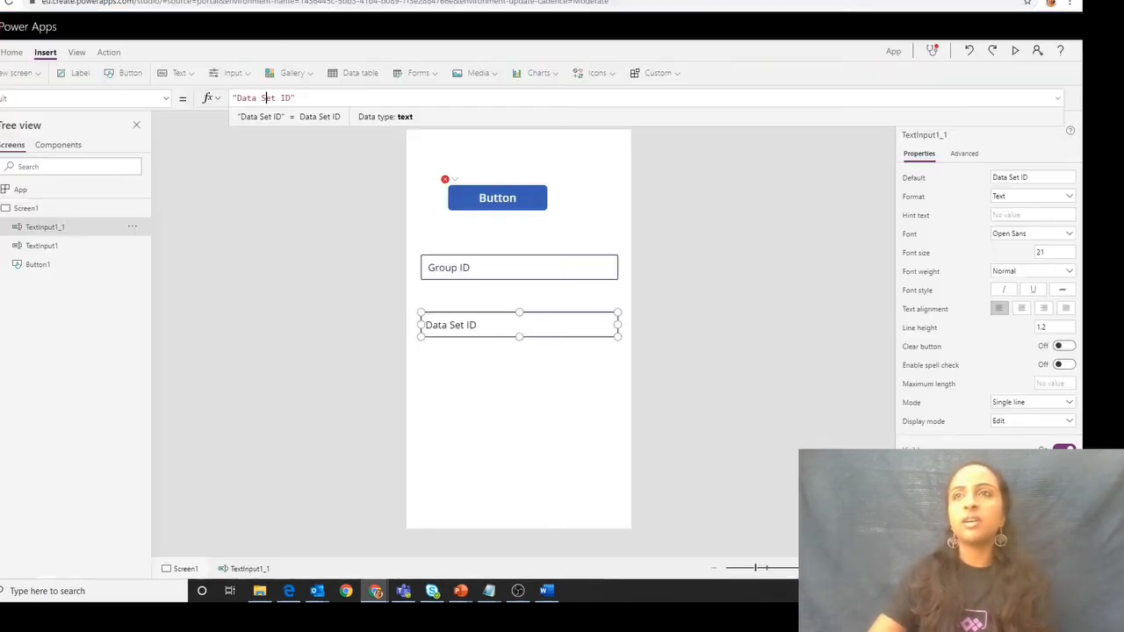
left_click(440, 325)
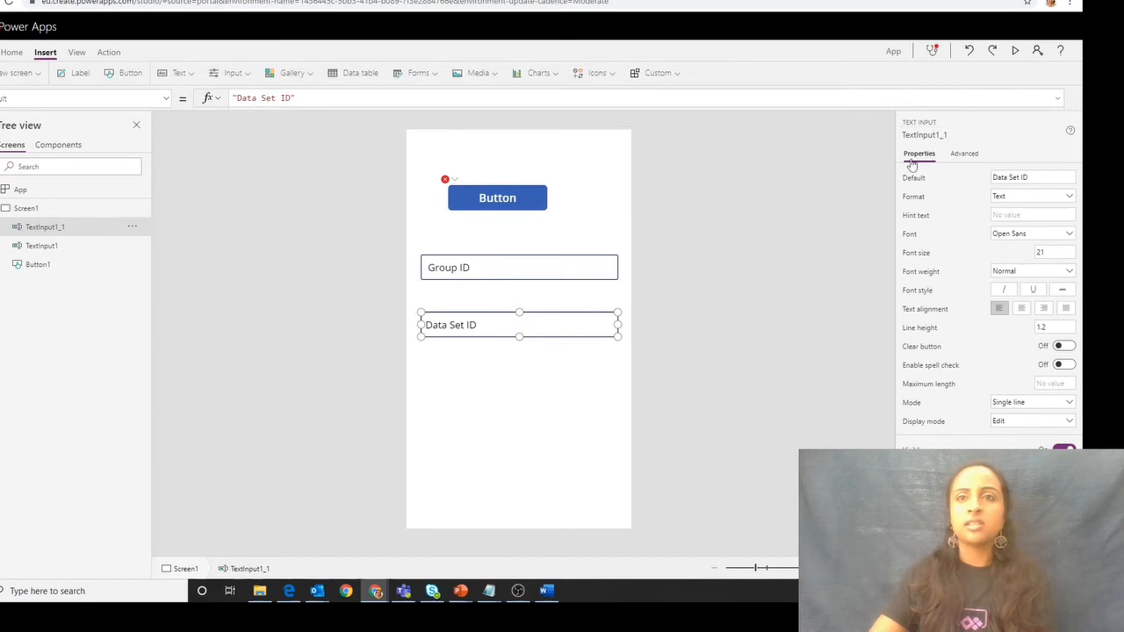
left_click(1014, 53)
left_click(519, 303)
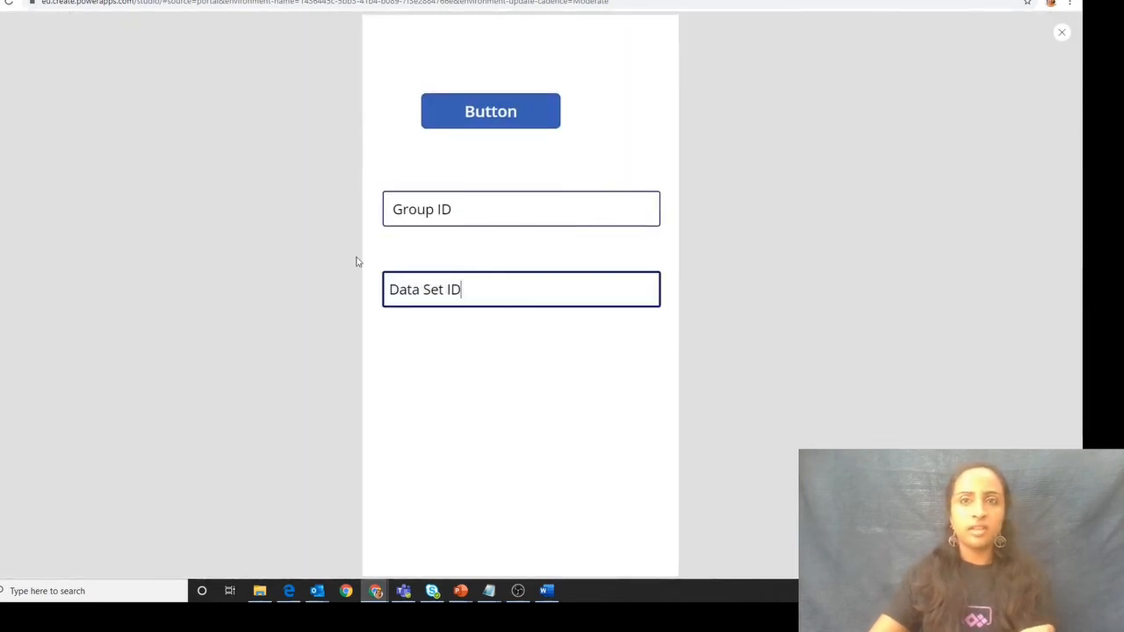
key("ctrl+a")
key("ctrl+v")
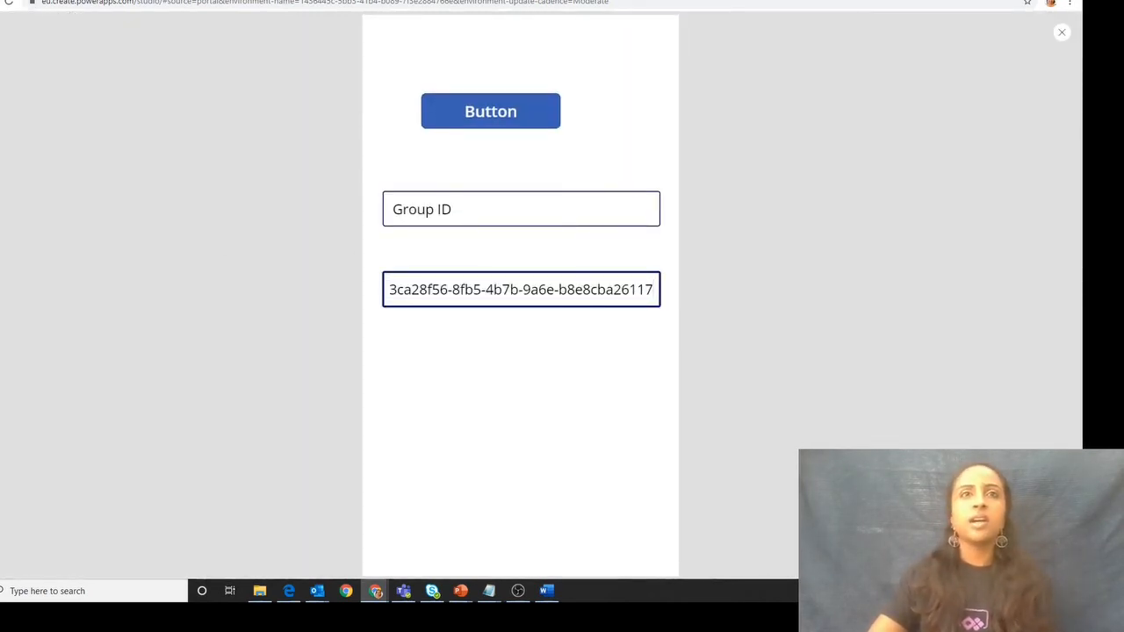
- Copy the group ID from the Power BI page's URL, paste it into the Group ID input in the app preview, and exit the preview
left_click(15, 1)
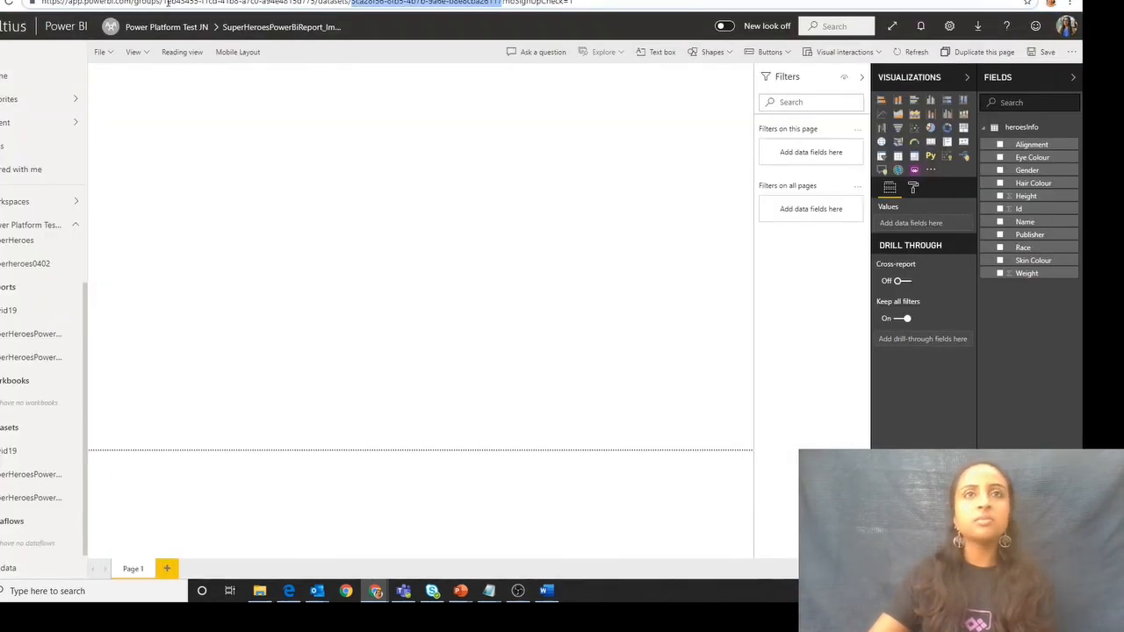
left_click_drag(164, 1, 318, 3)
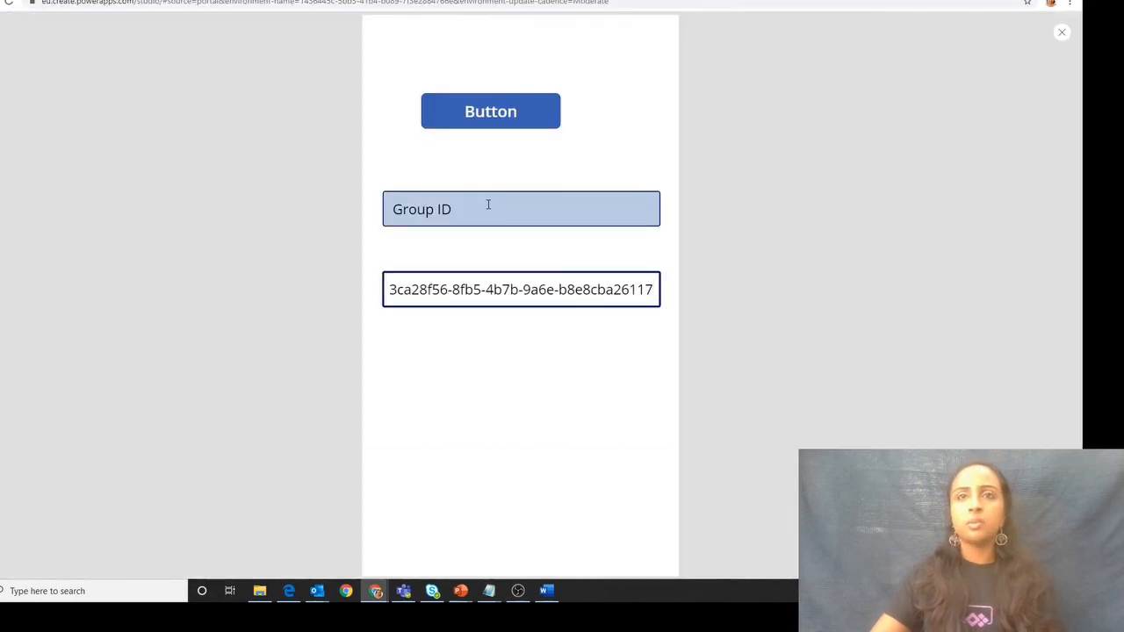
triple_click(487, 206)
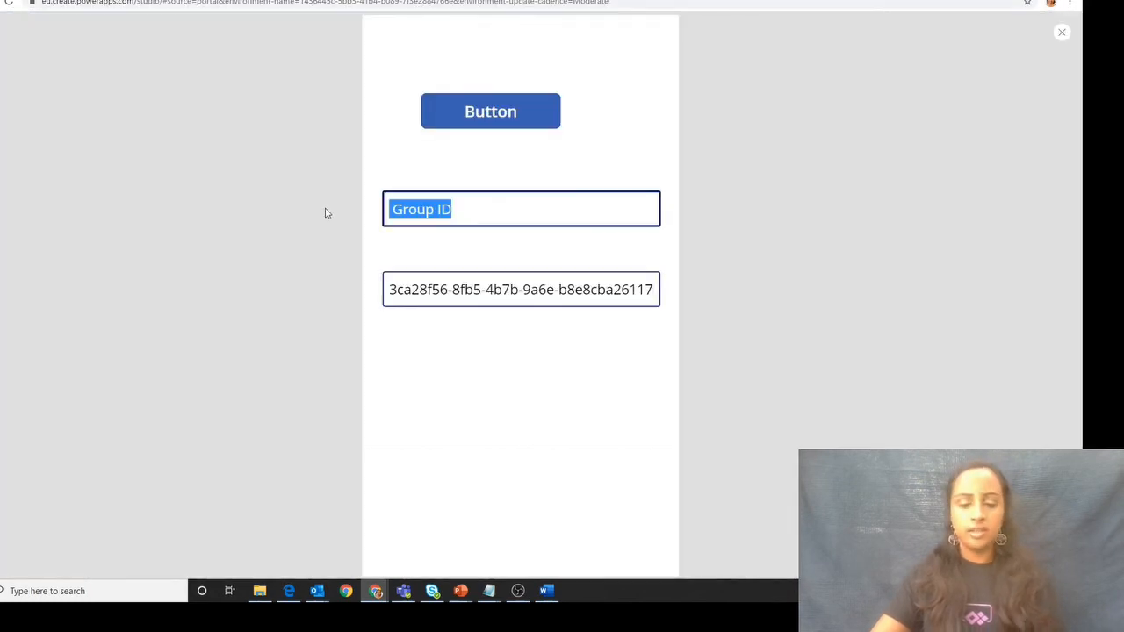
key("ctrl+v")
left_click(1065, 31)
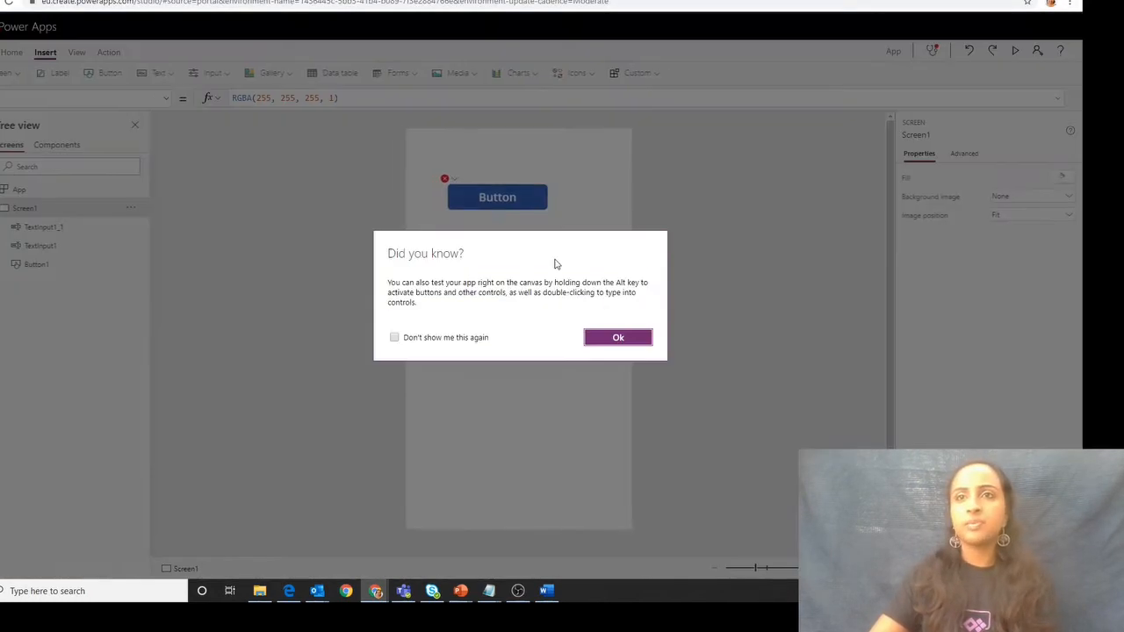
left_click(618, 336)
- Pass TextInput1.Text as the group ID argument of the flow's Run call in the button's formula
left_click(524, 208)
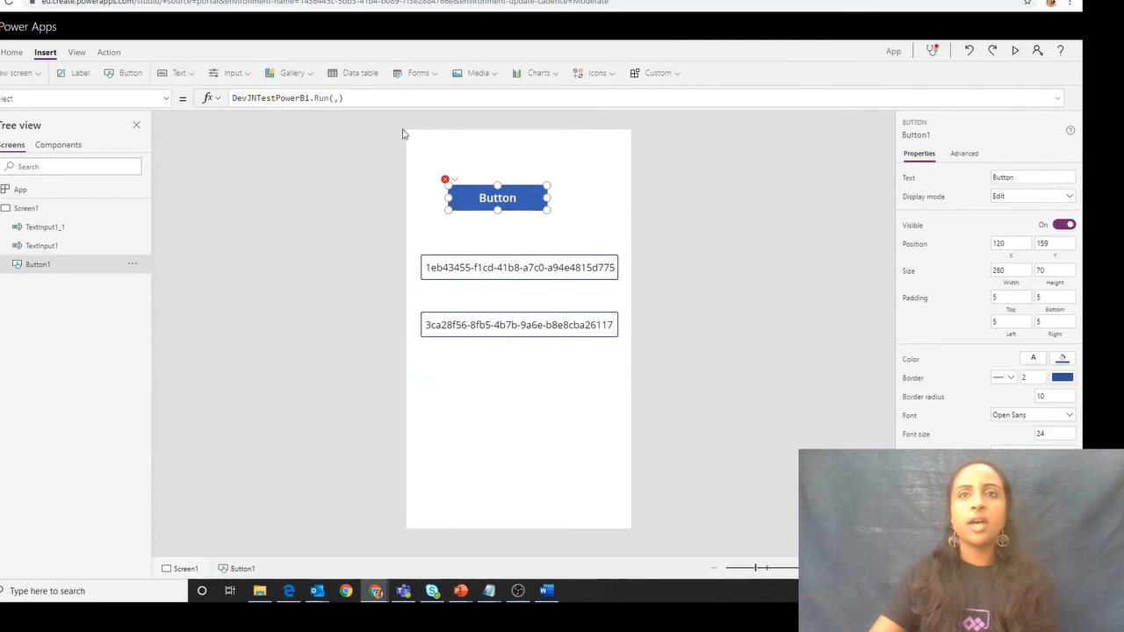
left_click(336, 98)
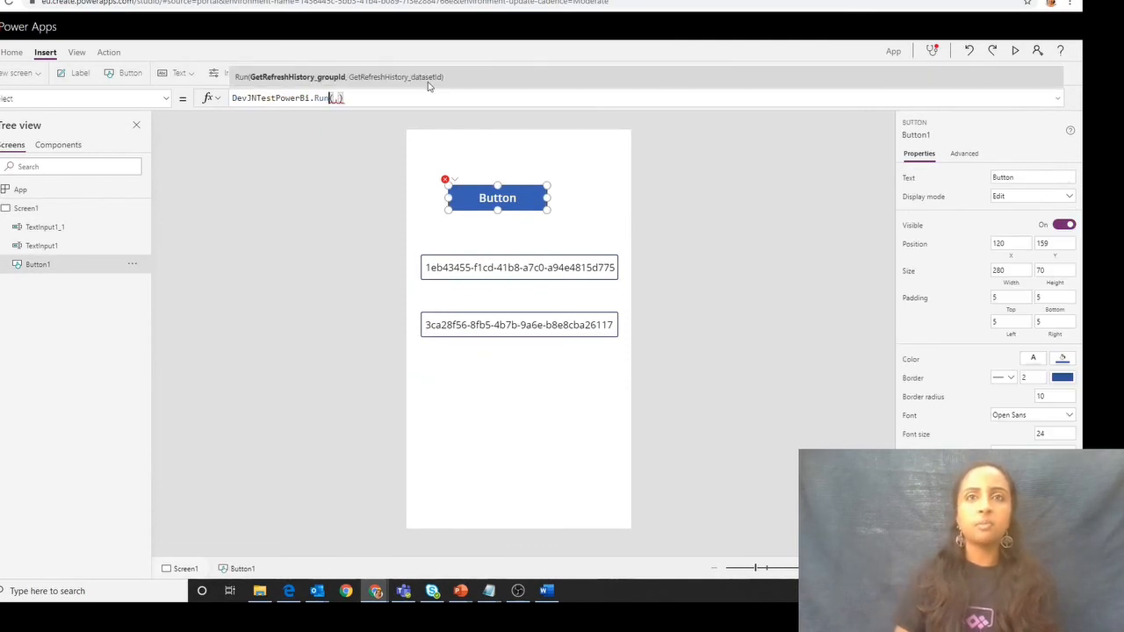
type("text")
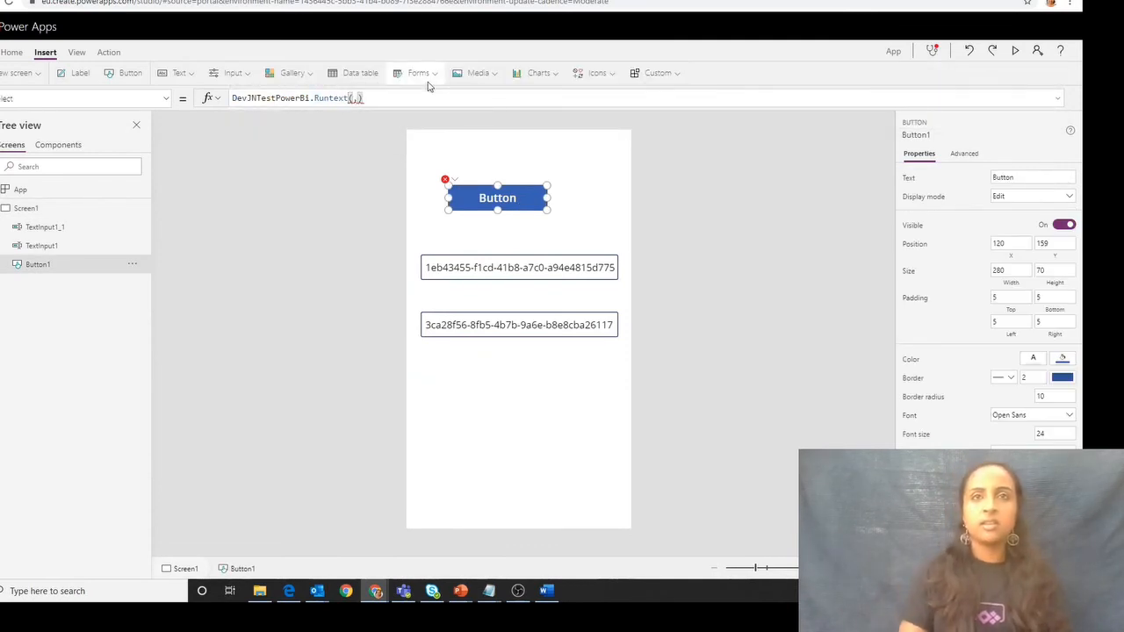
key("BackSpace")
key("BackSpace")
key("BackSpace")
key("BackSpace")
key("Right")
type("Te")
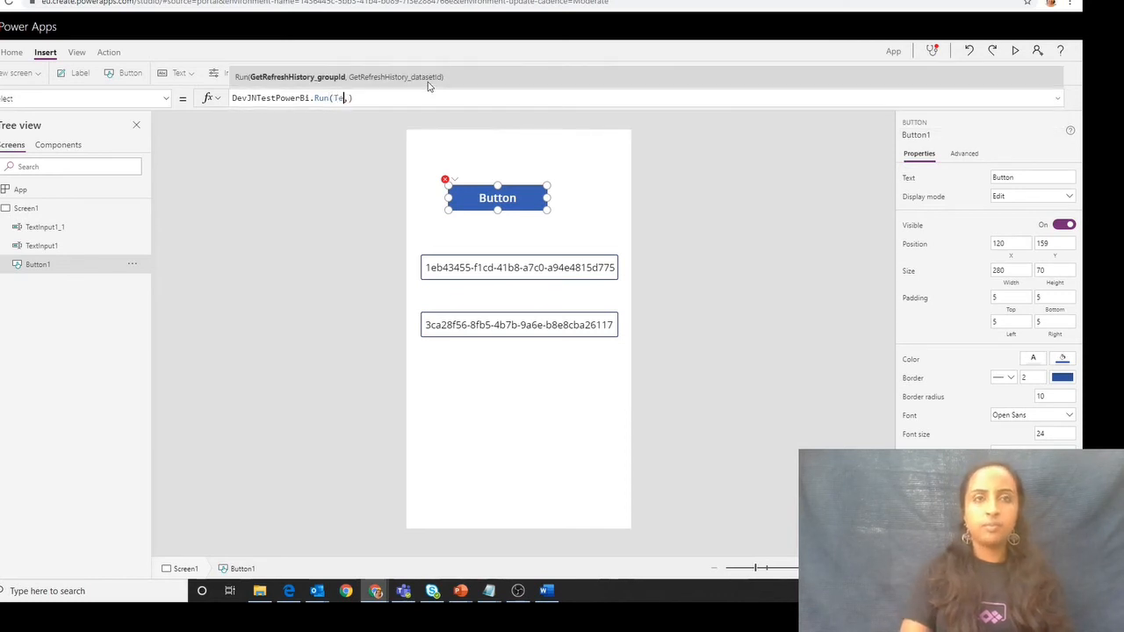
type("xtInput")
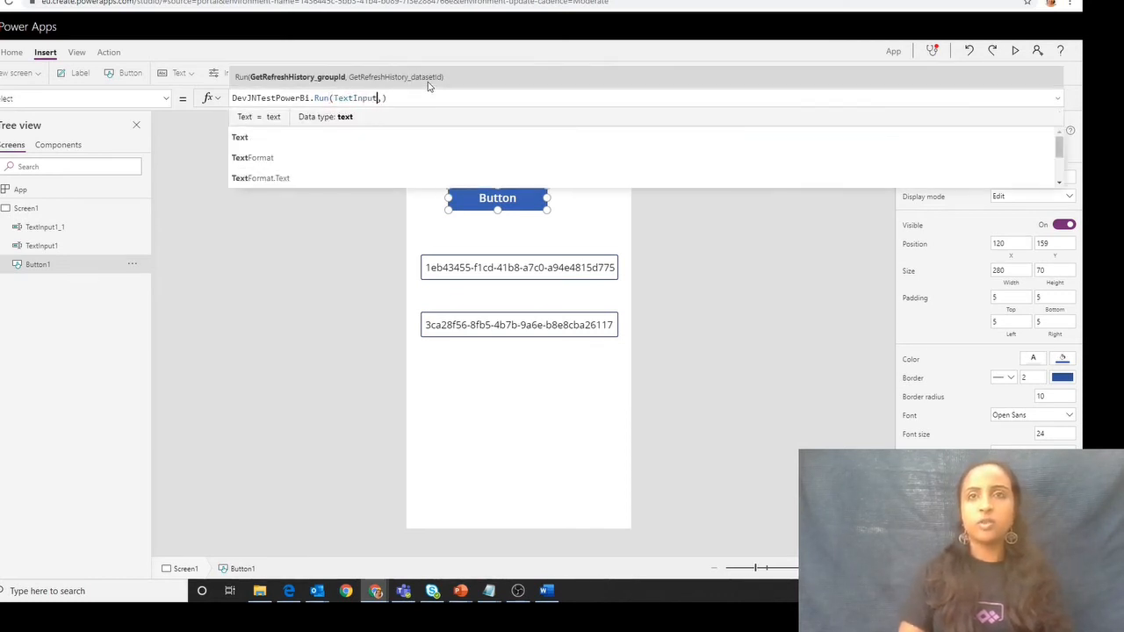
type("1.TRe")
type("ext")
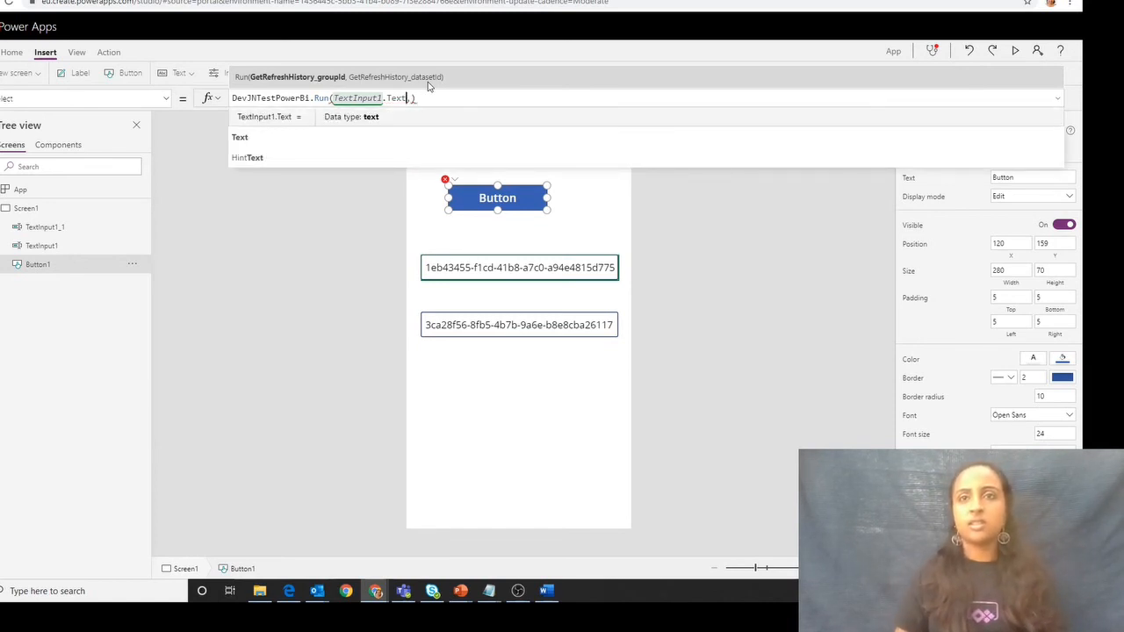
- Pass TextInput1_1.Text as the dataset ID argument of the button's Run call by reusing the first argument's expression
key("shift+Left")
key("shift+Left")
key("shift+Left")
key("shift+Left")
key("shift+Left")
key("shift+Left")
key("shift+Left")
key("shift+Left")
key("shift+Left")
key("shift+Left")
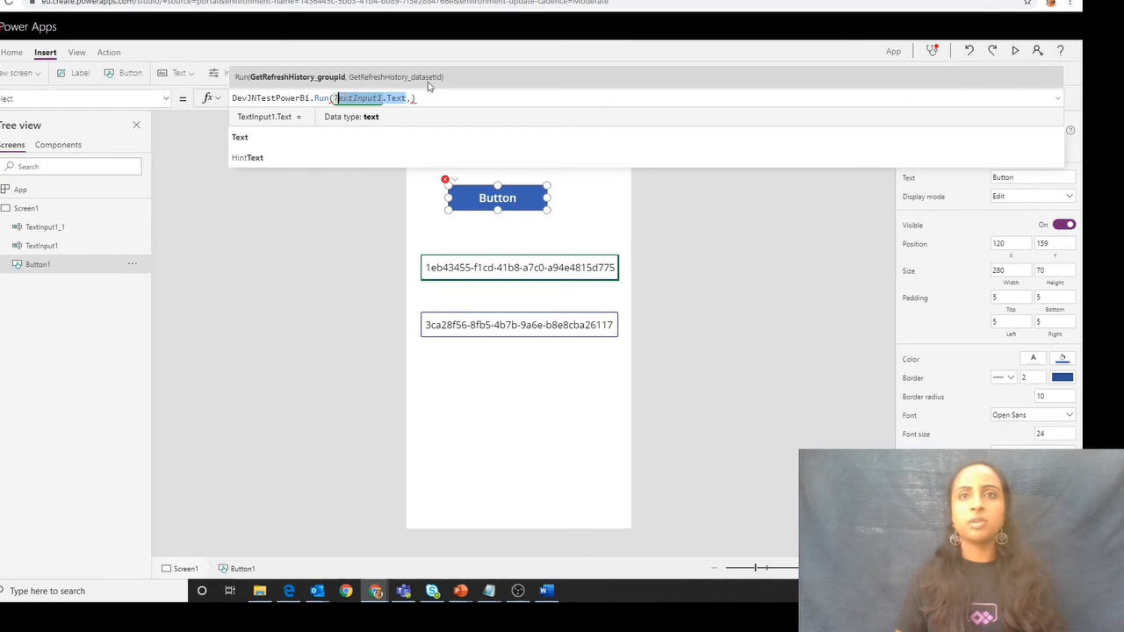
key("Right")
key("Right")
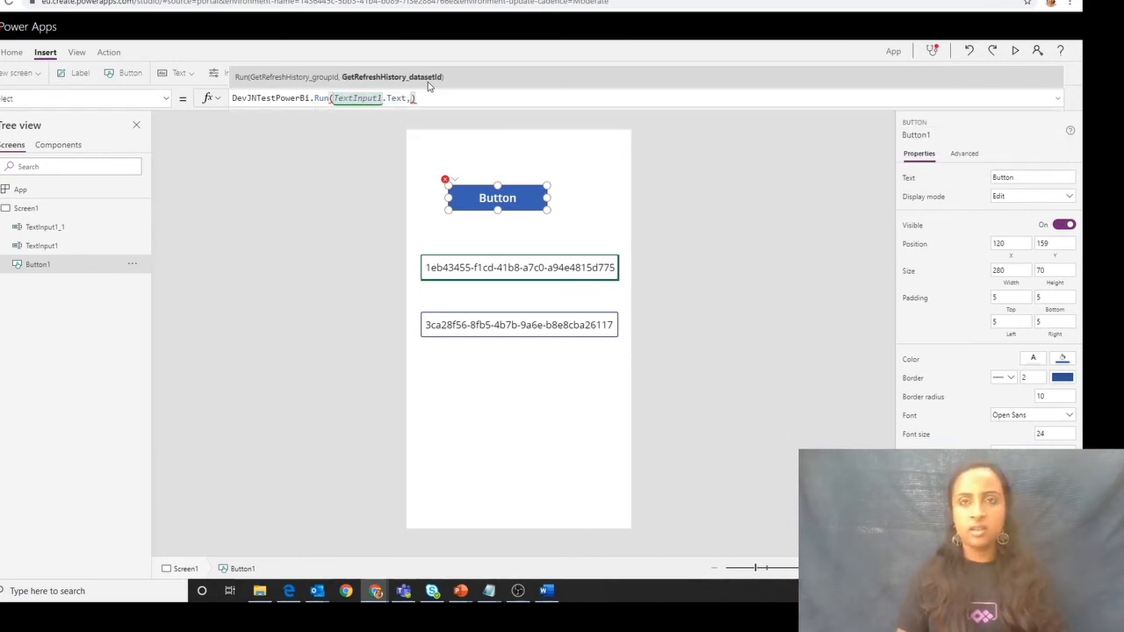
key("ctrl+v")
key("Left")
key("Left")
key("Left")
key("Left")
key("Left")
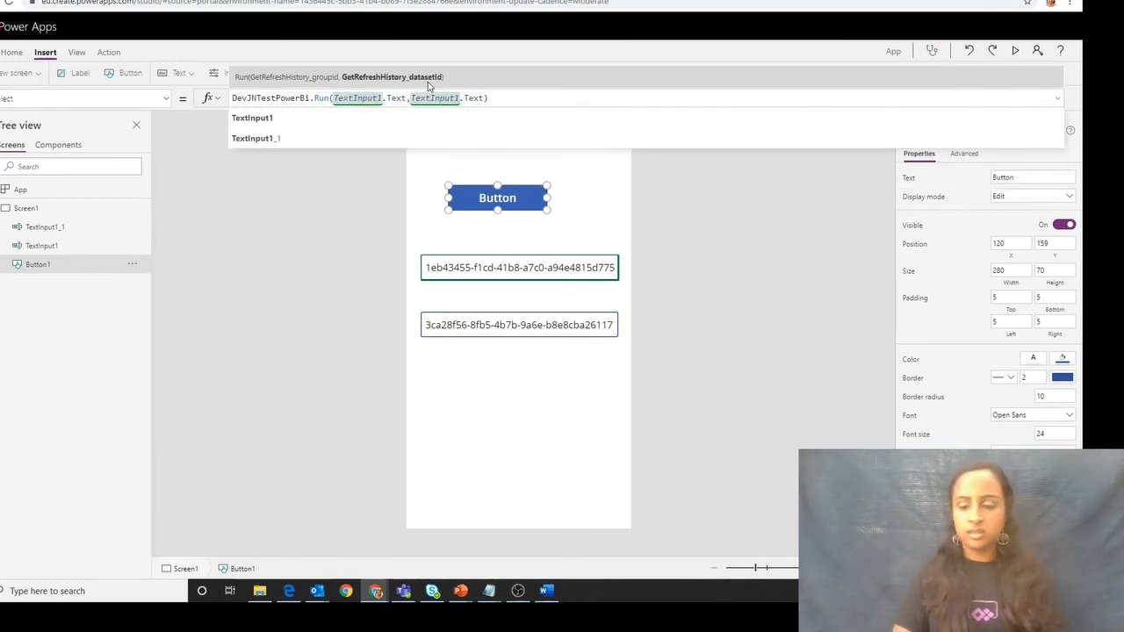
type("_1")
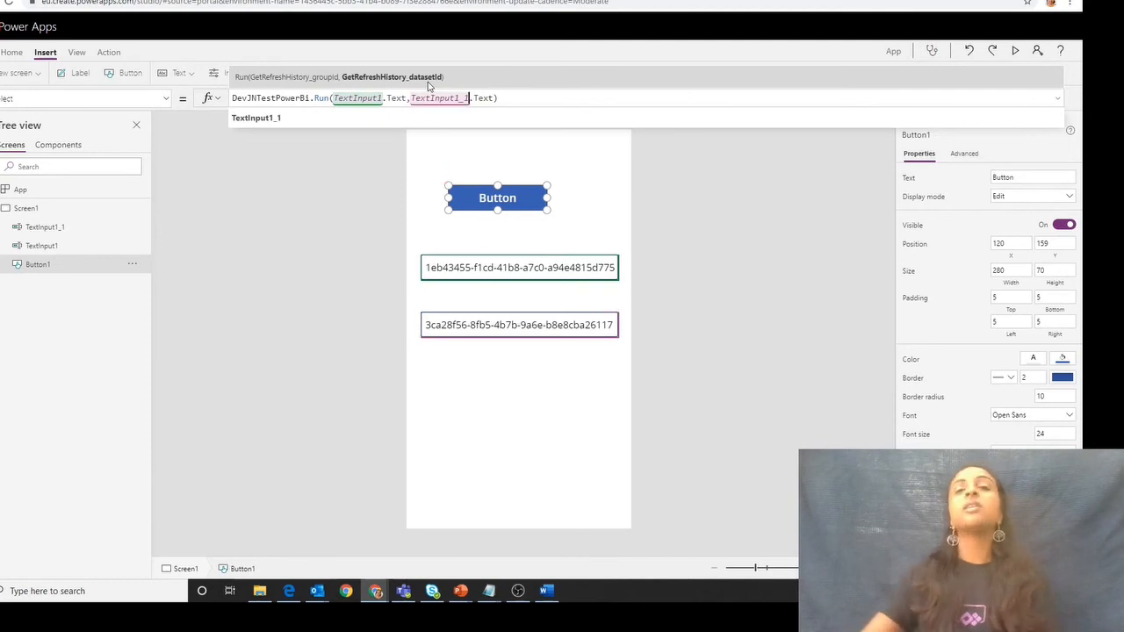
left_click(517, 423)
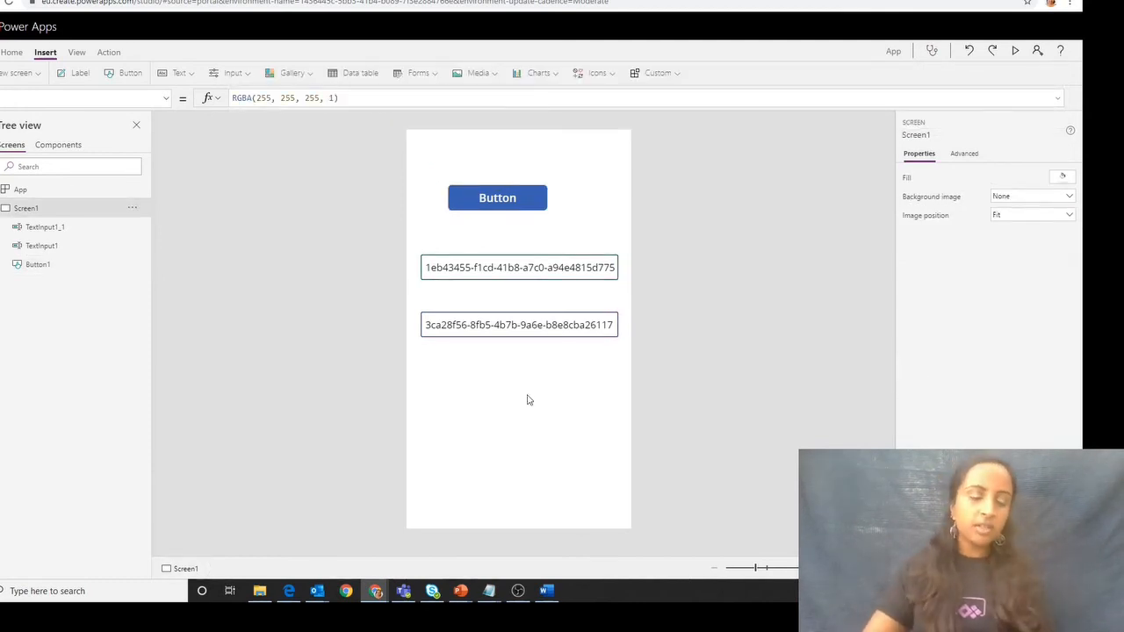
- Set the button's text to "Refresh" and wrap its flow call in ClearCollect with Table1 as the collection
left_click(520, 206)
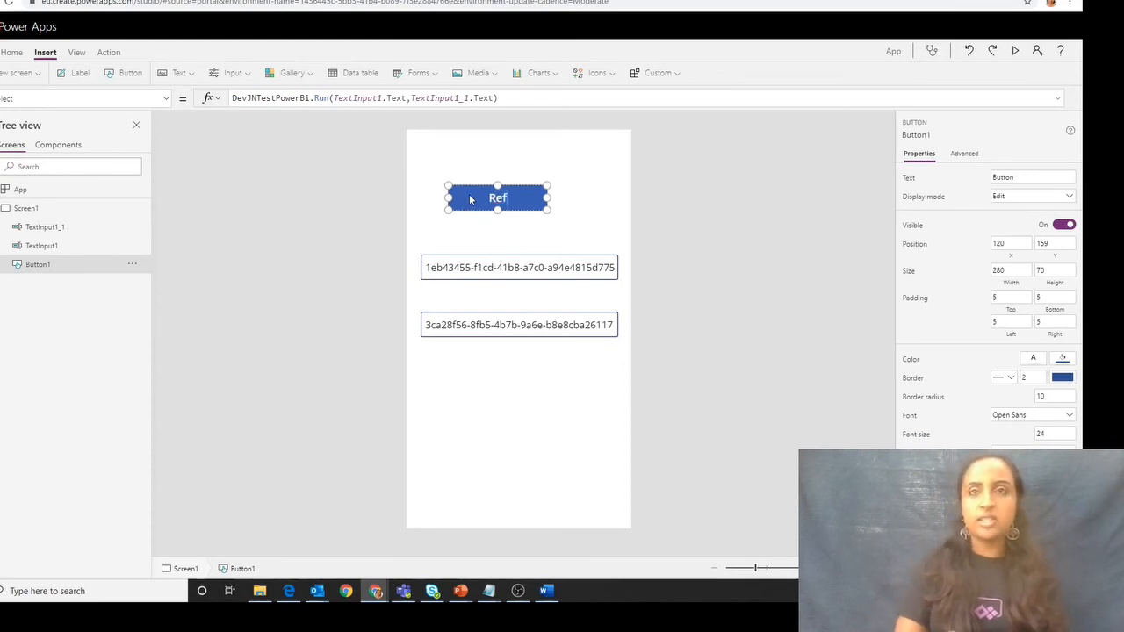
type("Refresh")
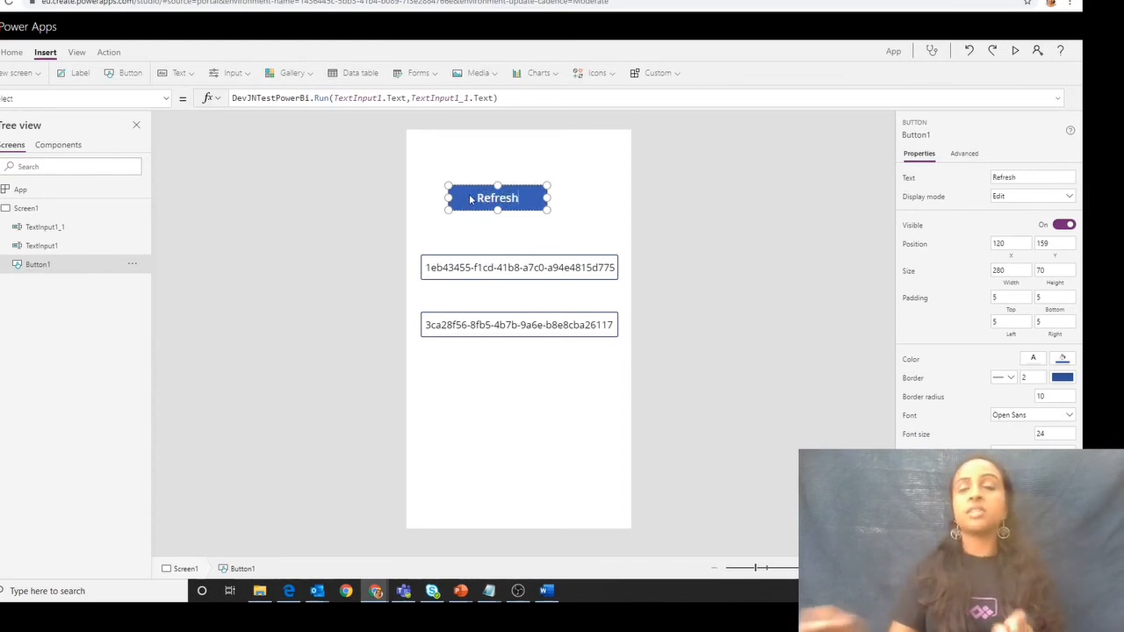
left_click(268, 99)
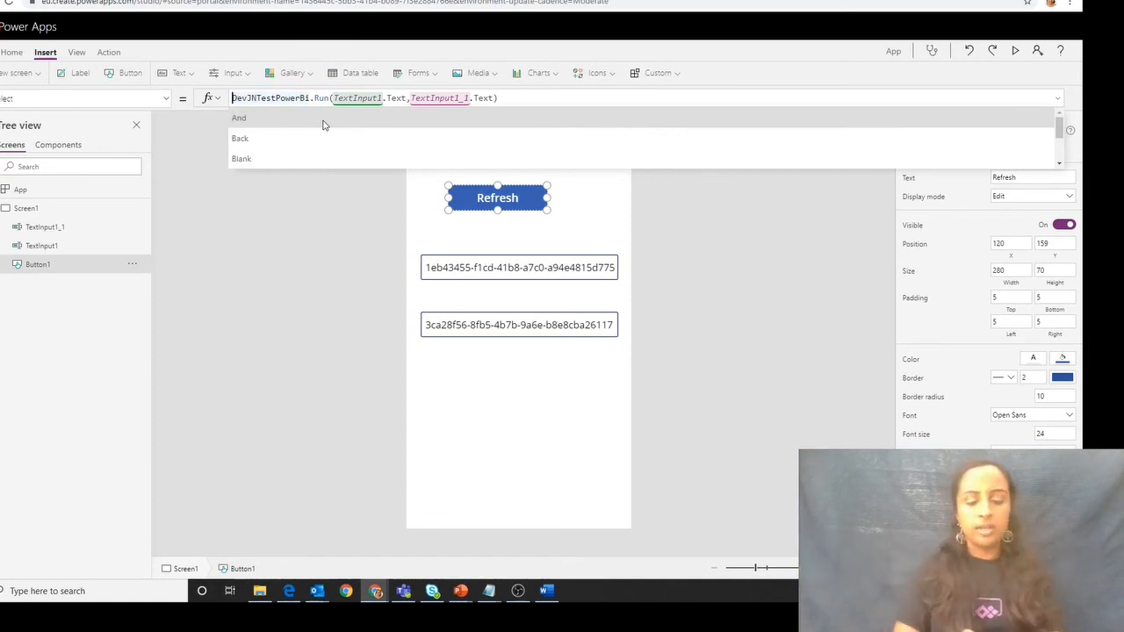
type("ClearColl")
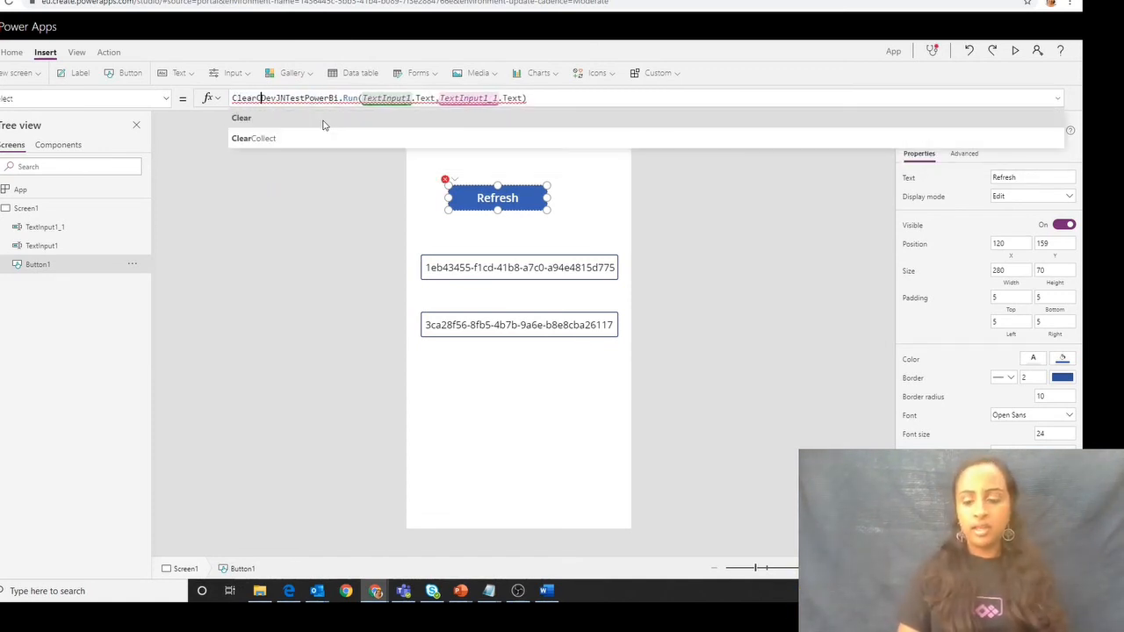
type("ect(")
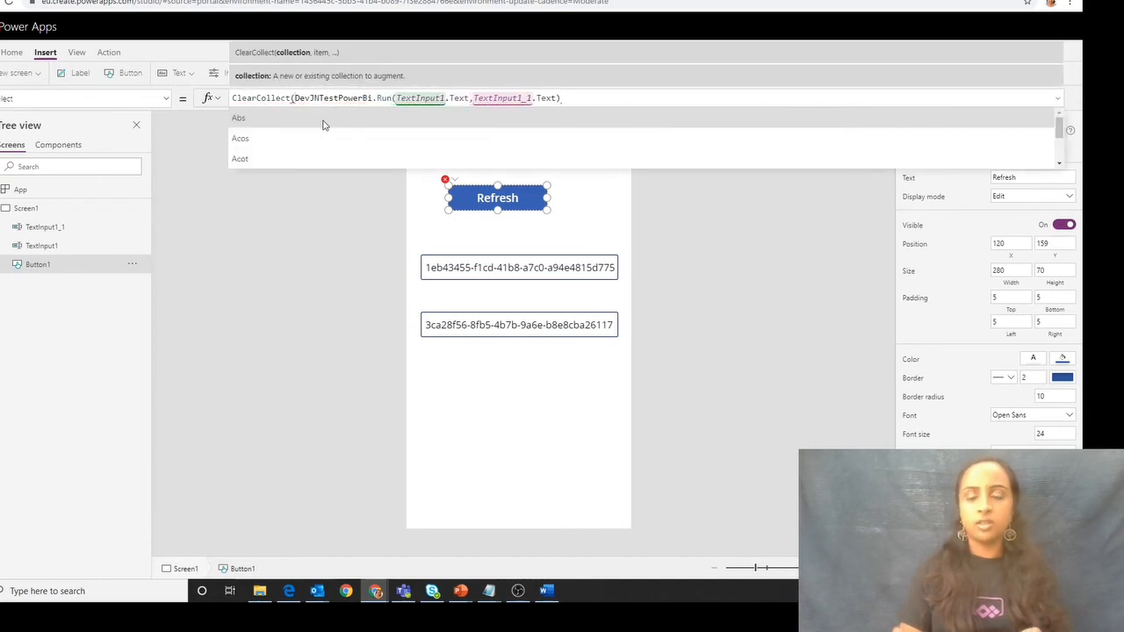
type("Table1,")
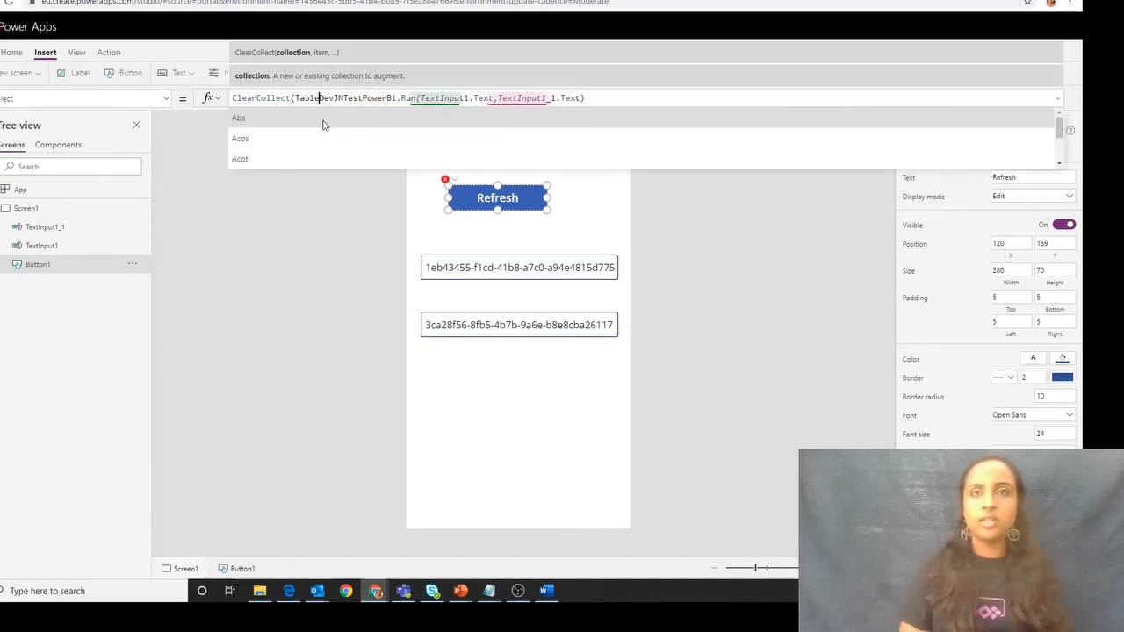
left_click(665, 93)
type(")")
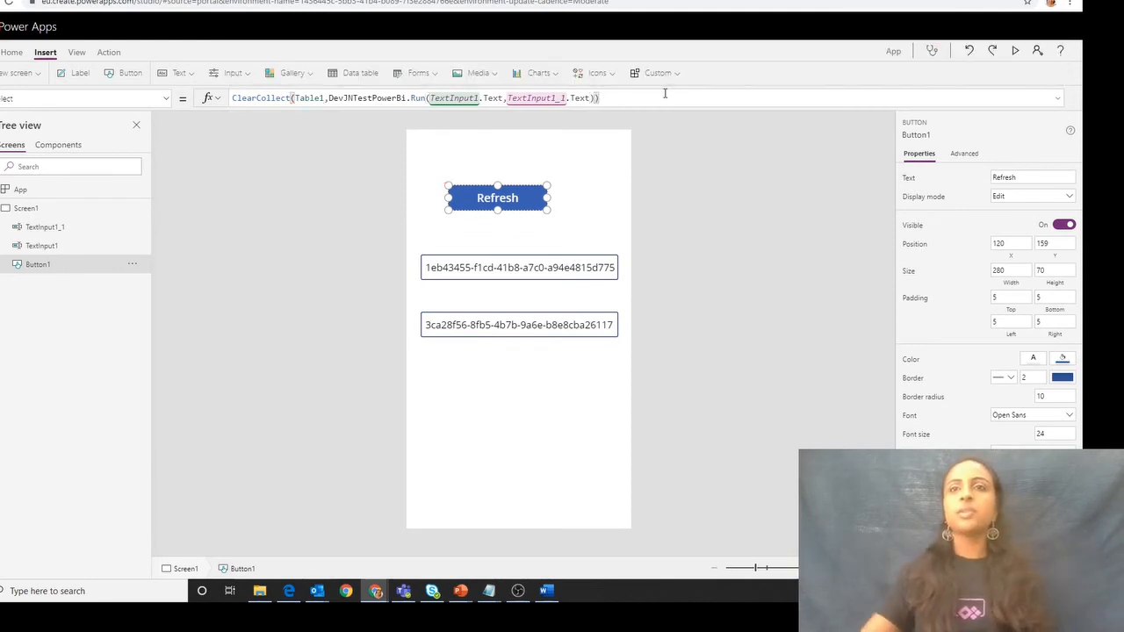
left_click(665, 218)
- Run the Refresh button's action on the canvas to call the flow
left_click(534, 208)
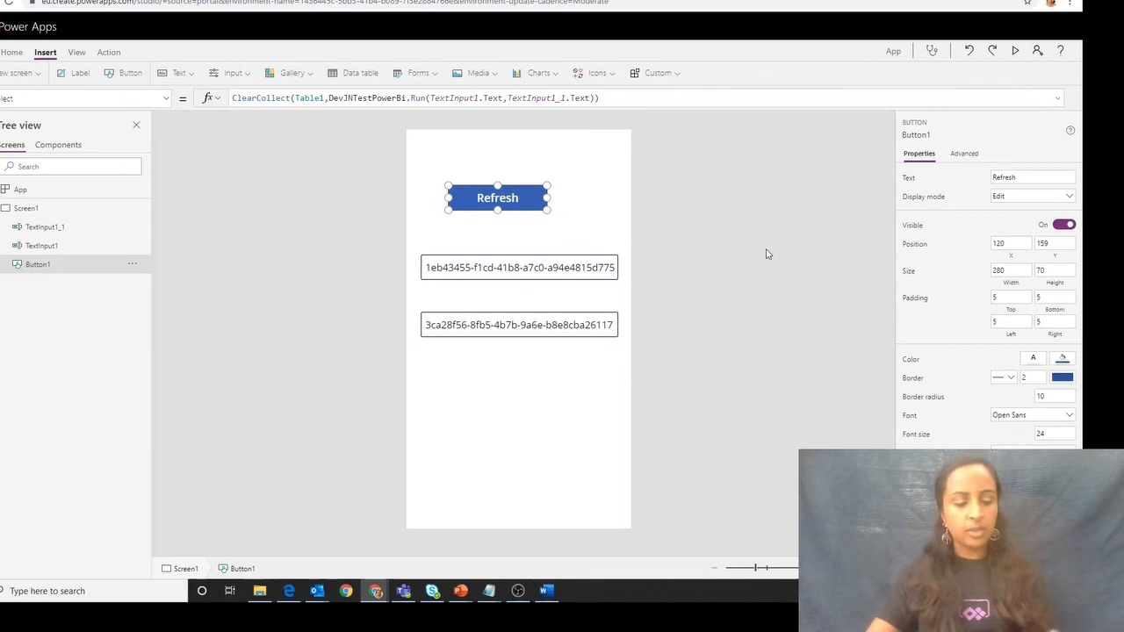
left_click(729, 267)
left_click(480, 195, "alt")
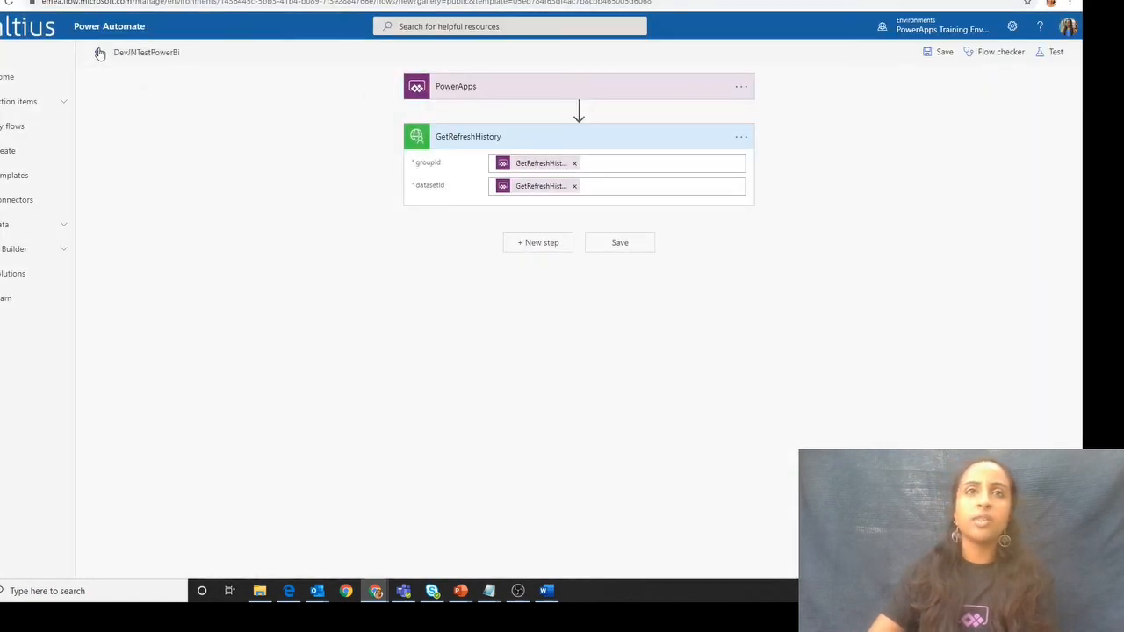
- In Power Automate, leave the open flow editors without saving and view the run history of the DevJNTestPowerBi flow
left_click(99, 52)
left_click(569, 105)
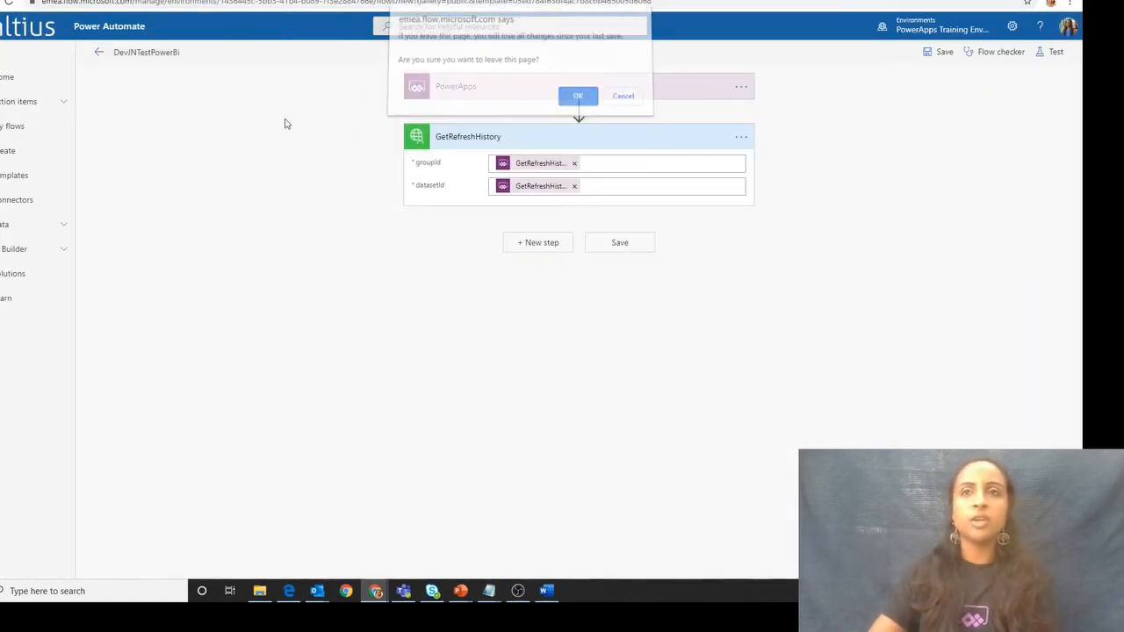
left_click(6, 126)
left_click(567, 107)
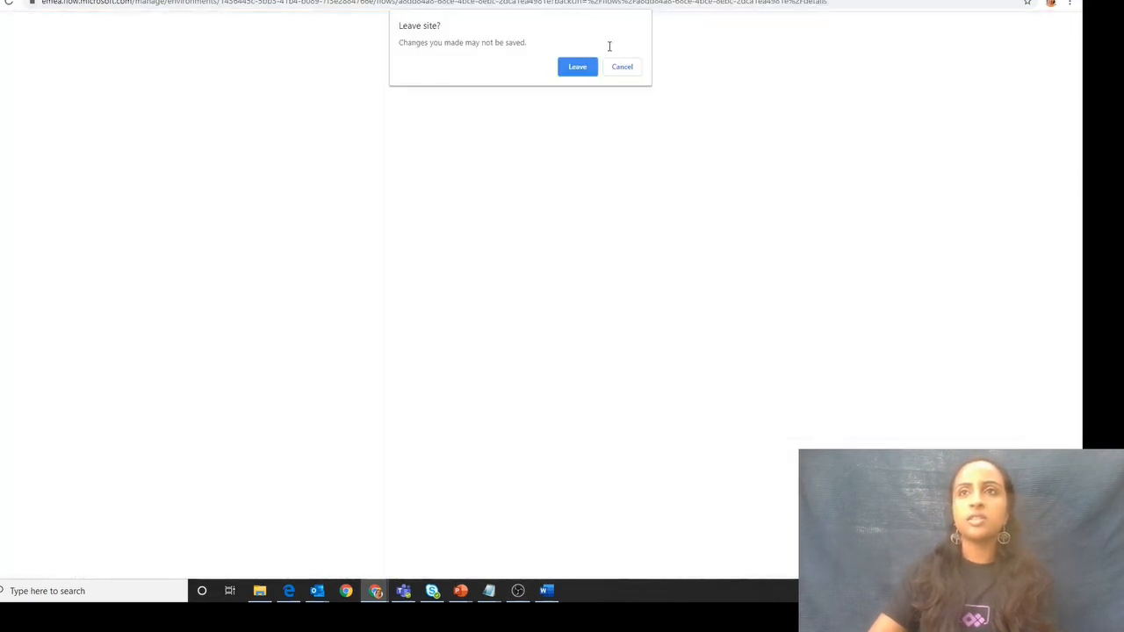
left_click(590, 72)
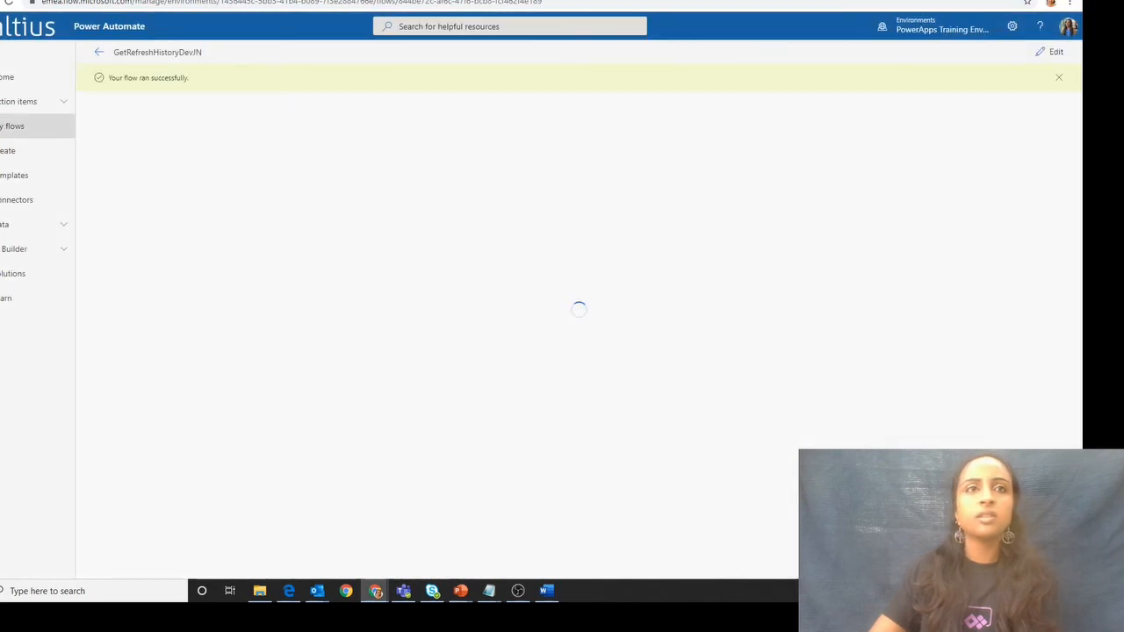
left_click(6, 188)
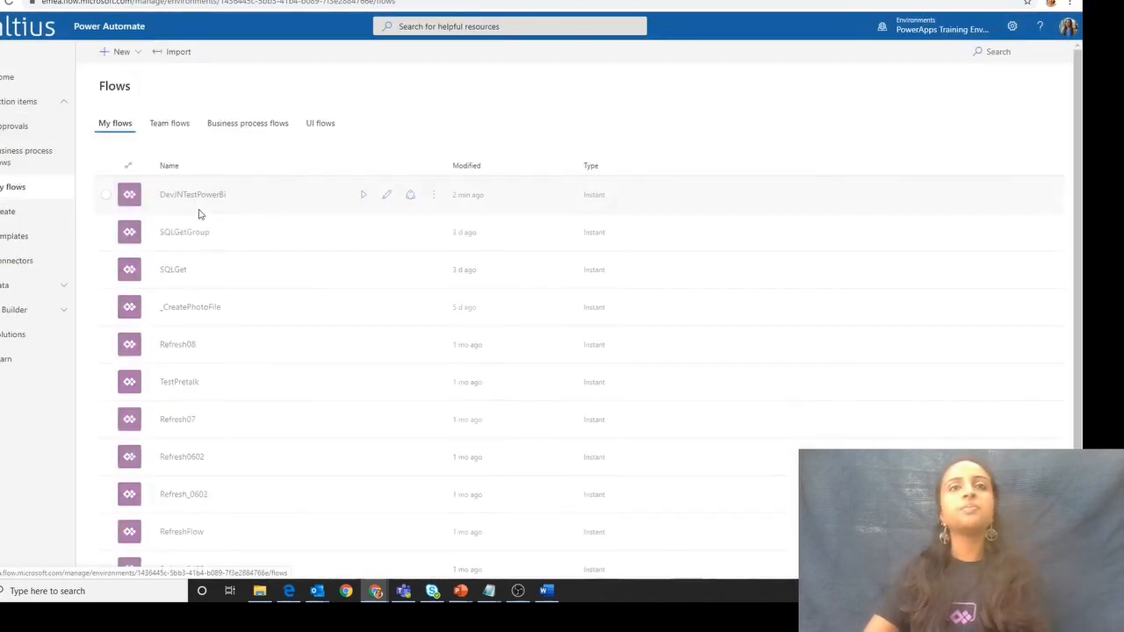
left_click(431, 199)
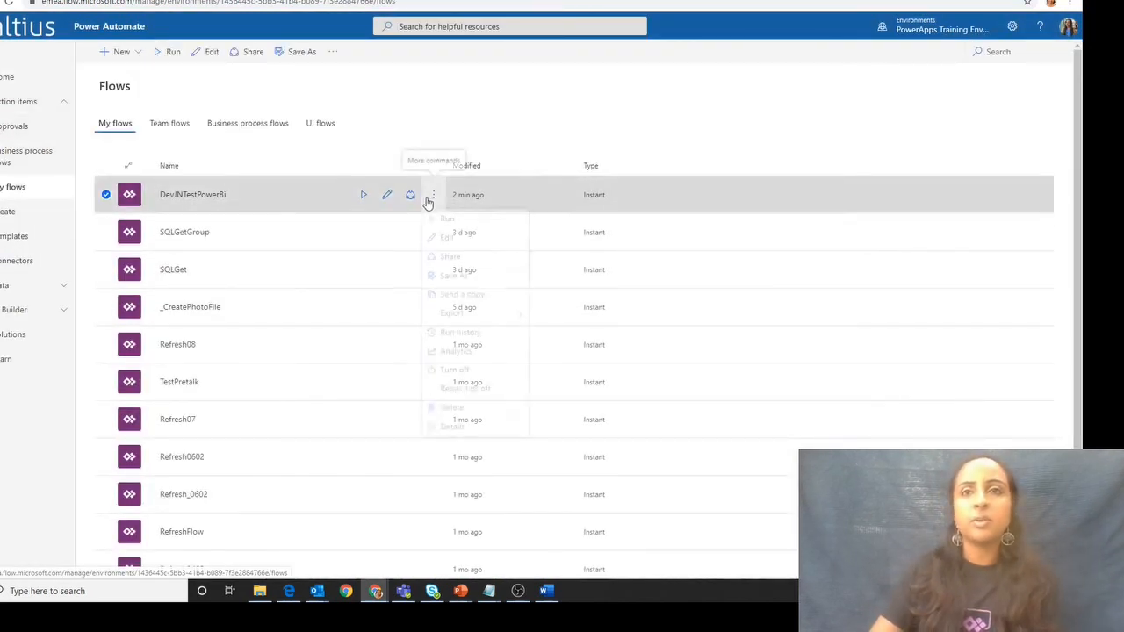
left_click(462, 338)
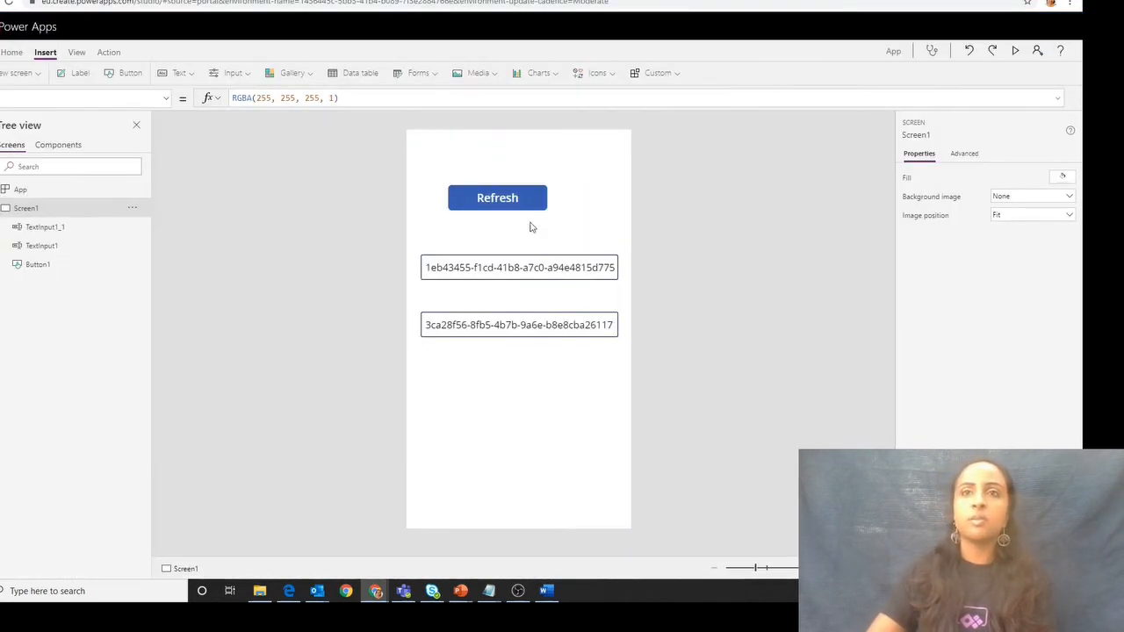
- Back in Power Apps, examine the Table1 collection and the nested table in its value column
left_click(527, 208)
double_click(313, 98)
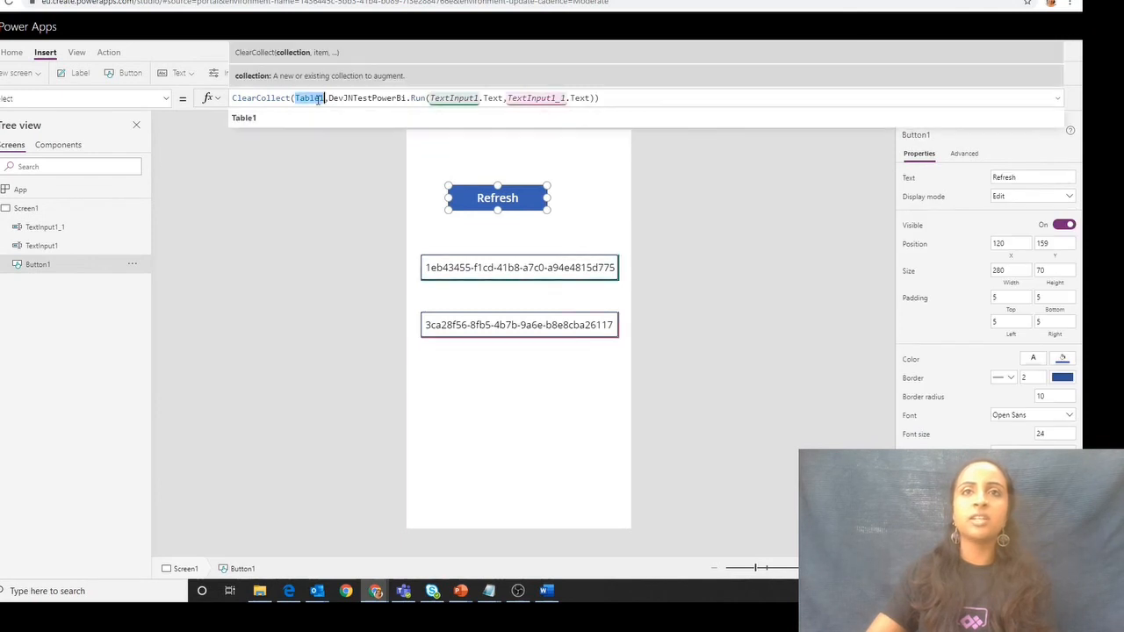
left_click(247, 122)
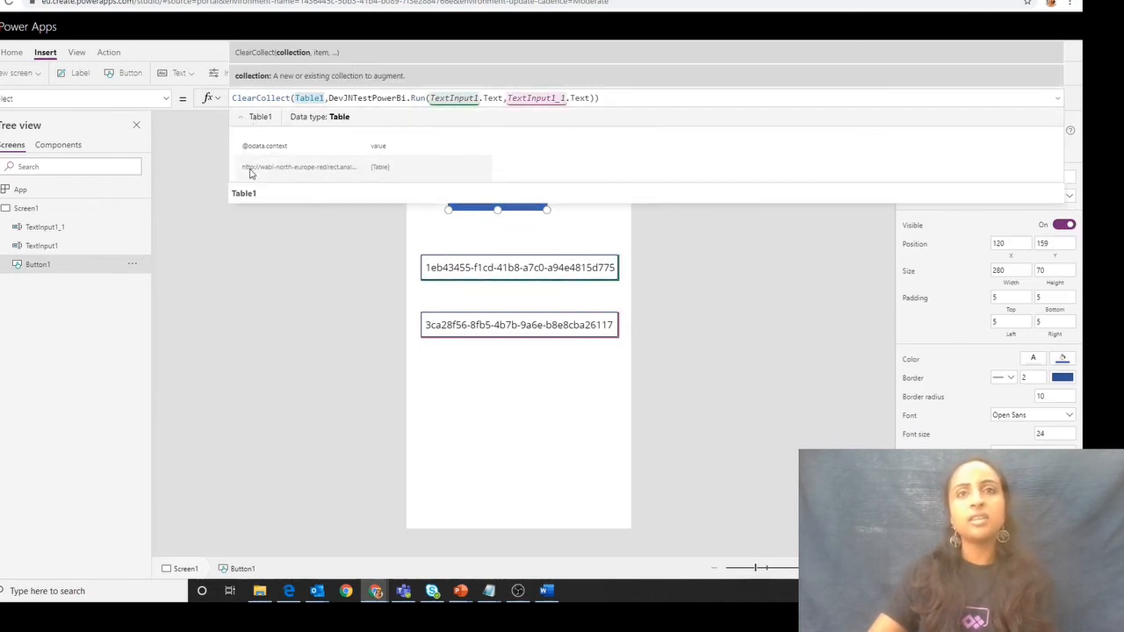
left_click(0, 53)
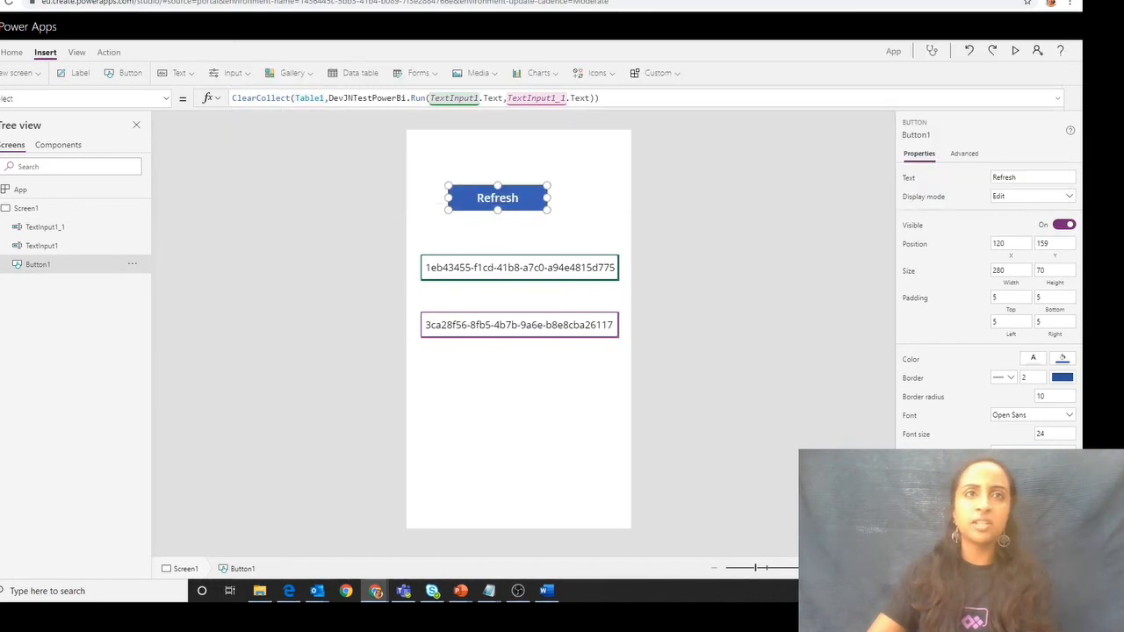
left_click(10, 360)
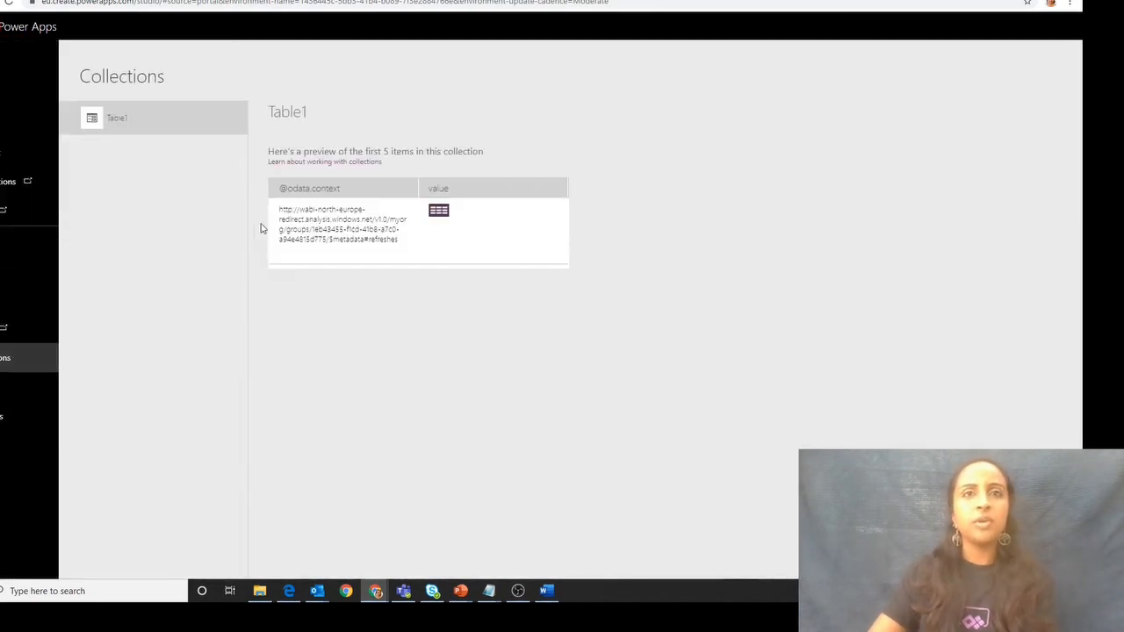
left_click(438, 211)
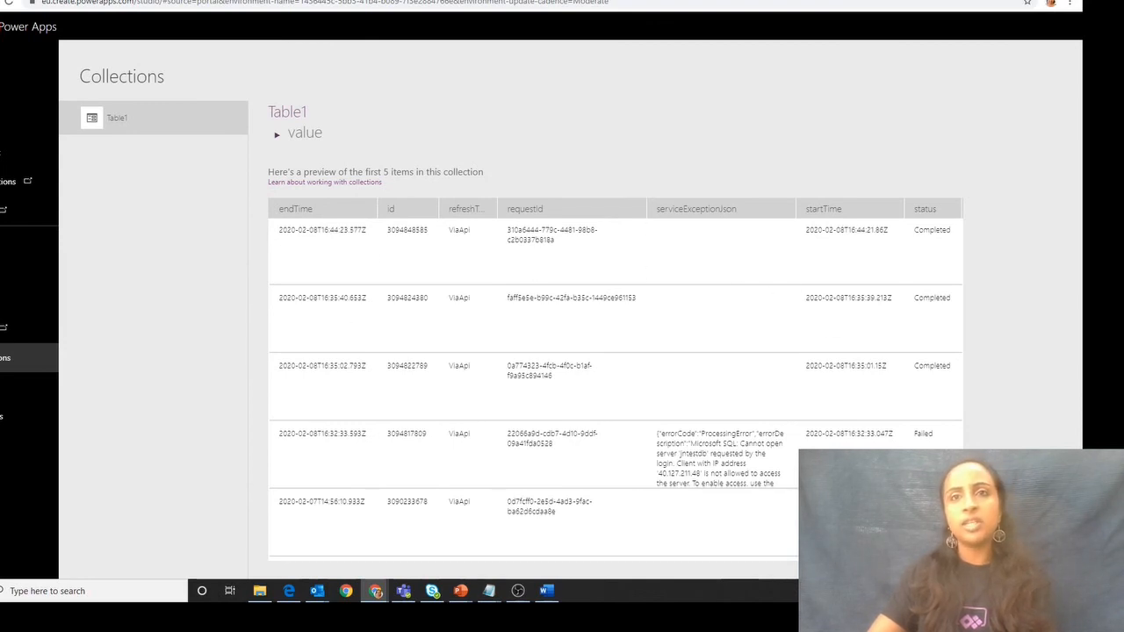
left_click(0, 57)
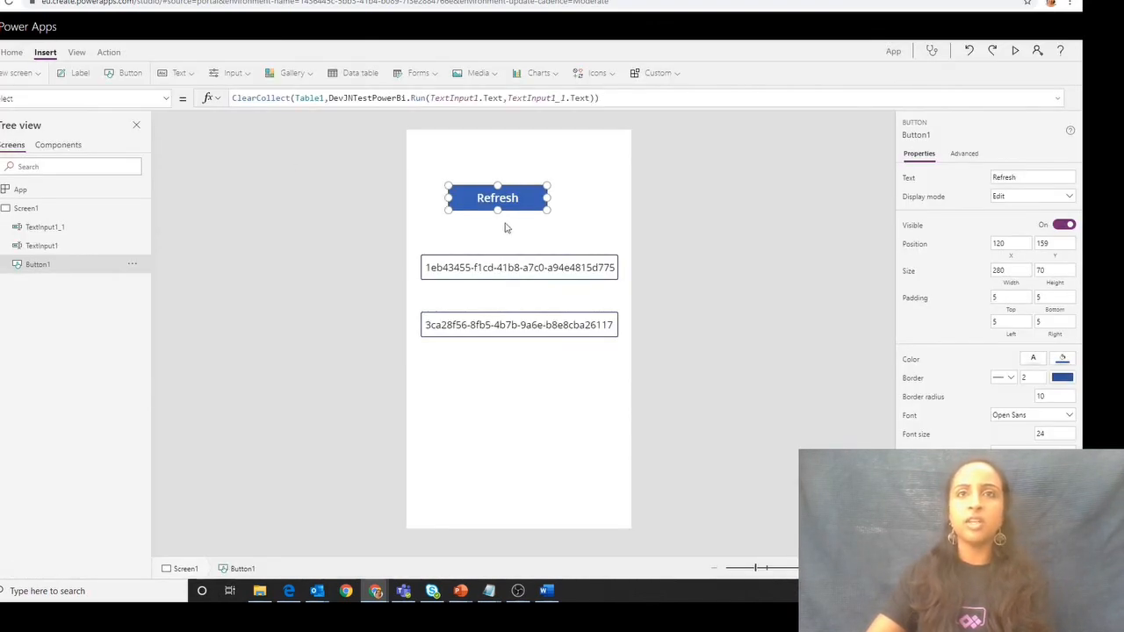
- Append an Ungroup call on Table1 with the "value" column to the Refresh button's formula
left_click(607, 98)
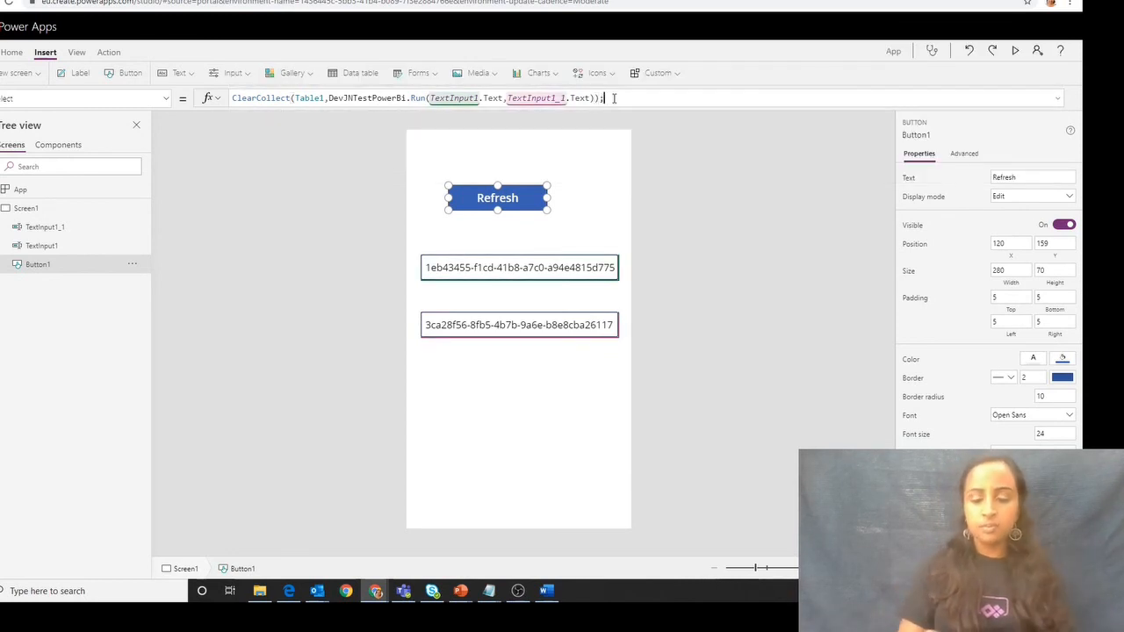
type(";Ungroup(")
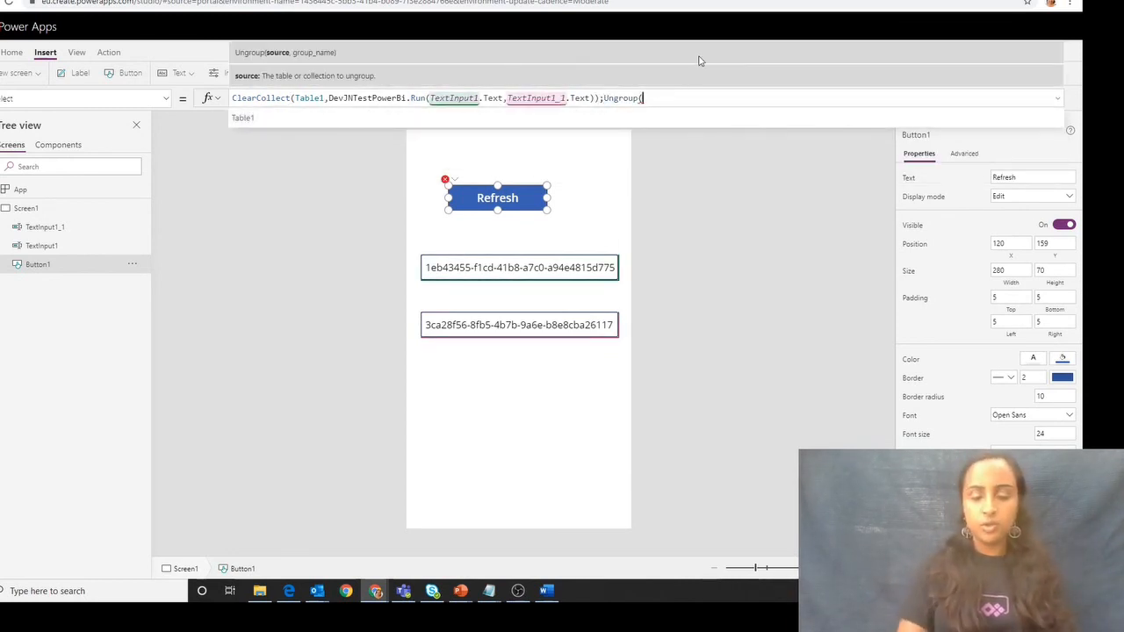
type("Table1,")
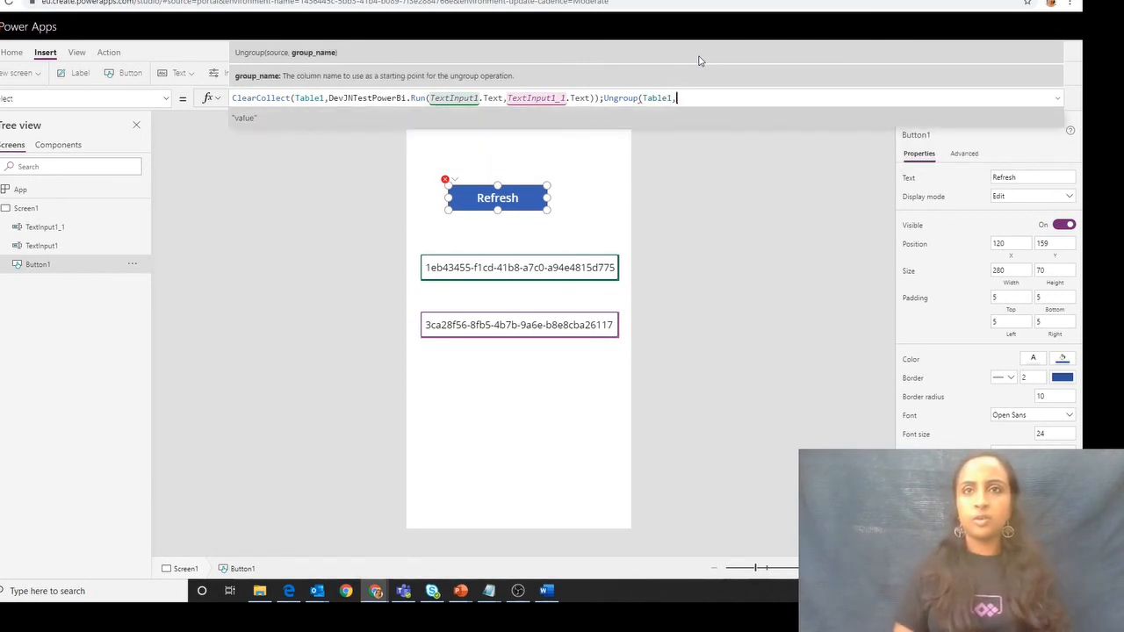
key("Tab")
type(")")
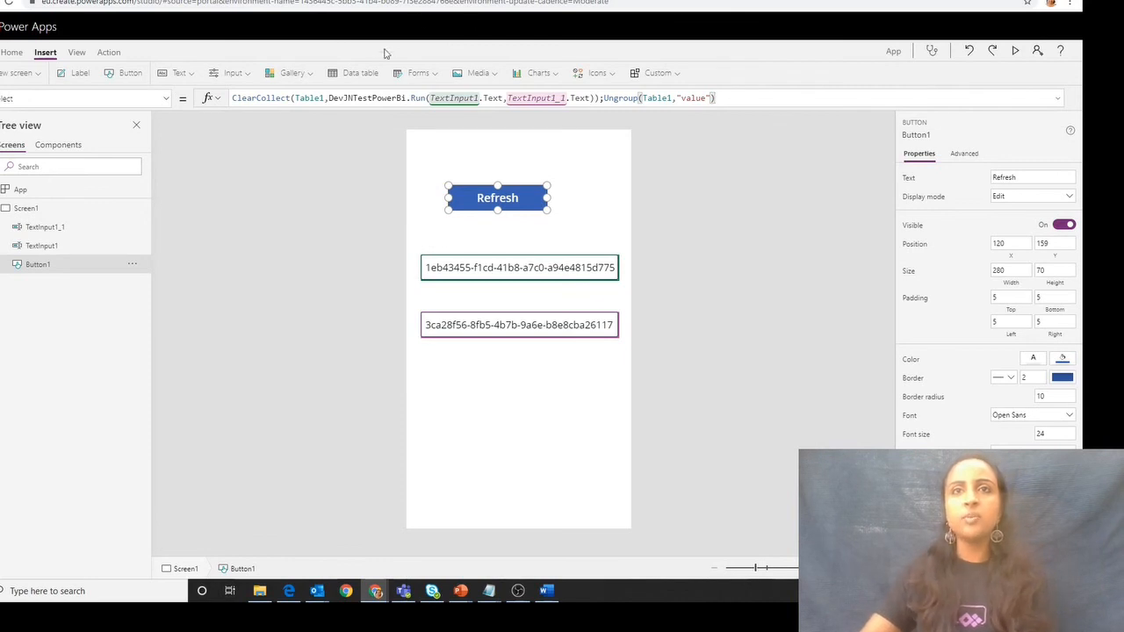
triple_click(321, 97)
triple_click(318, 98)
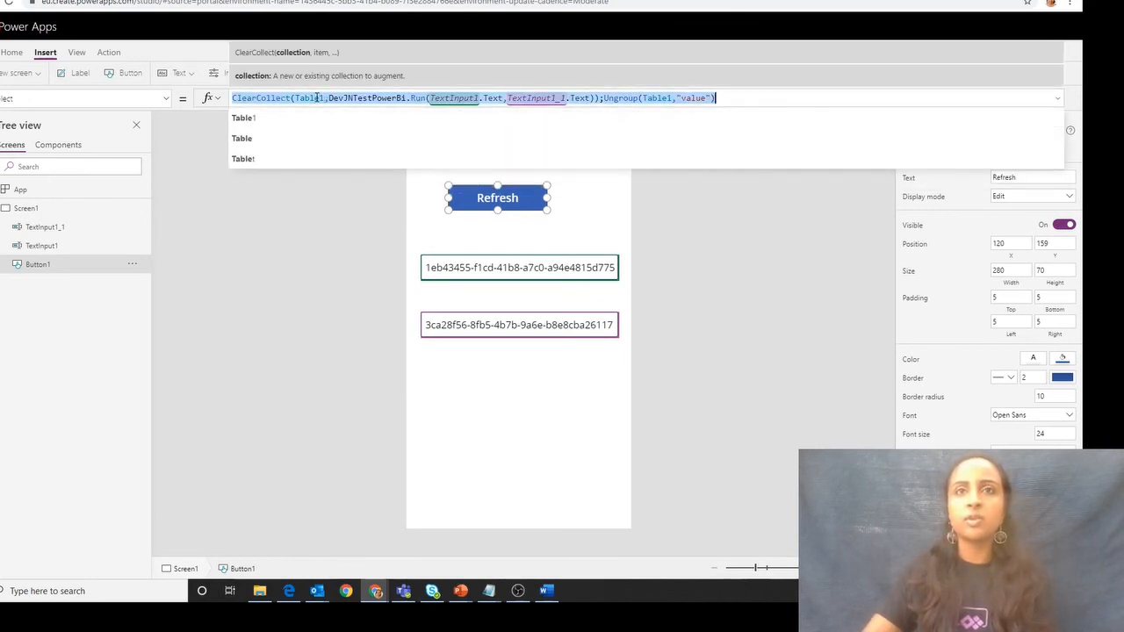
double_click(313, 98)
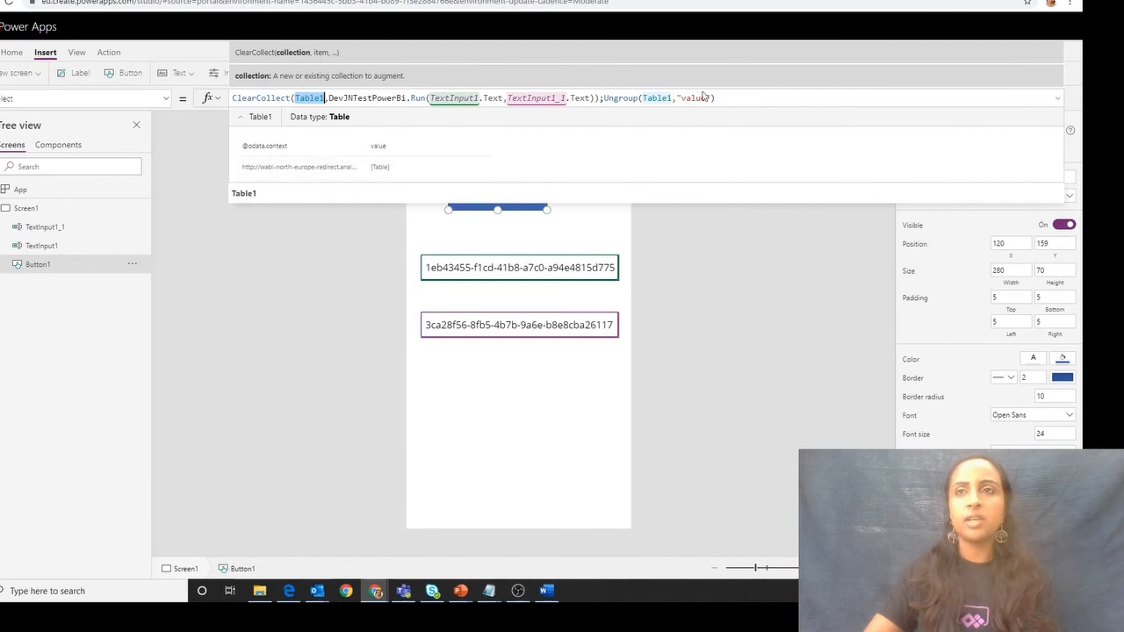
- Wrap the Ungroup call in ClearCollect with Table2 as the collection, and run the Refresh button's action on the canvas
left_click(599, 98)
type(")")
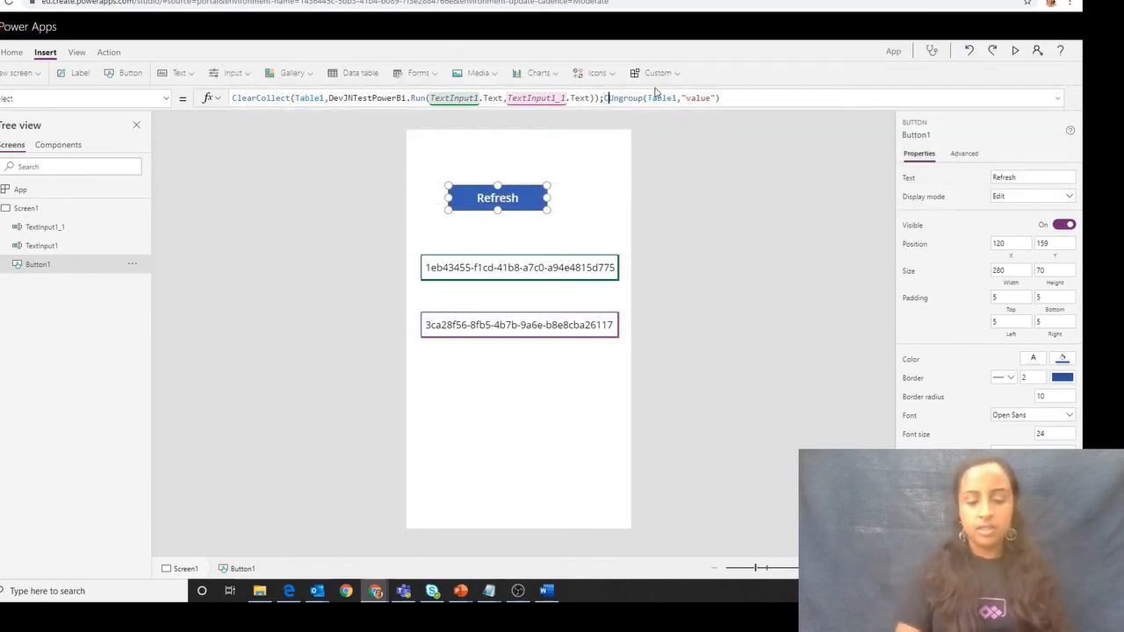
type(";Cle")
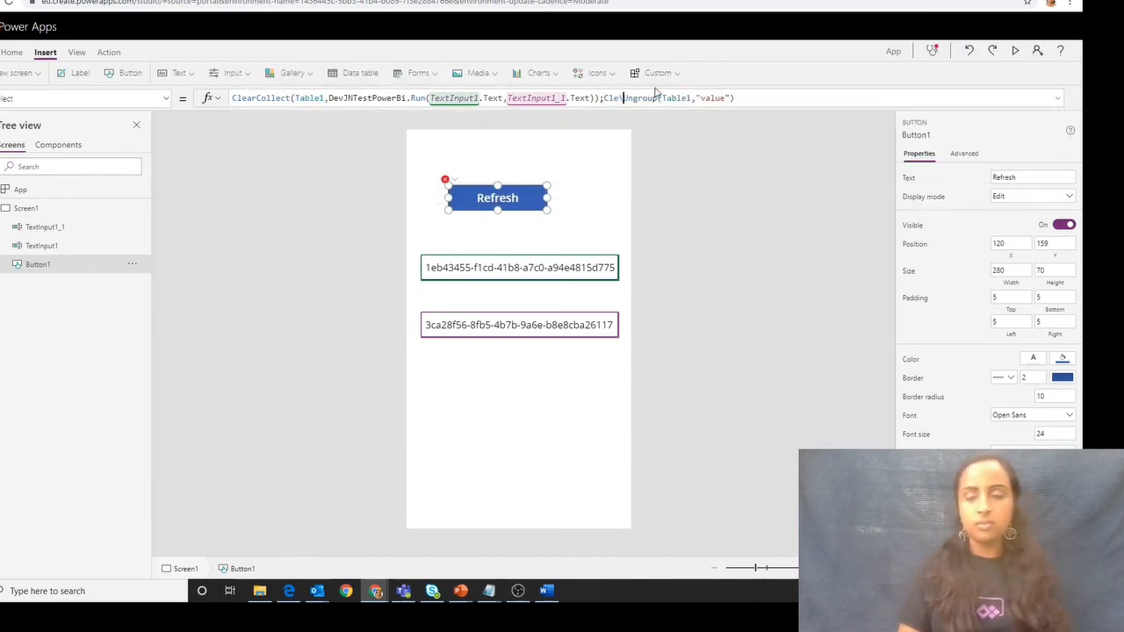
type("arCollect")
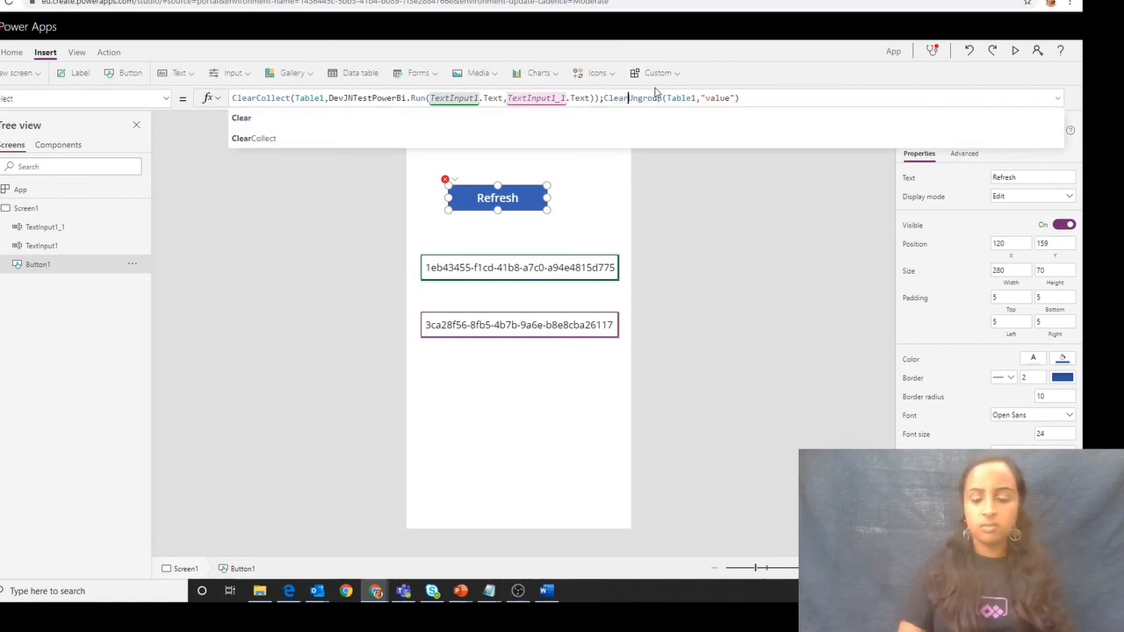
type("(Table2,")
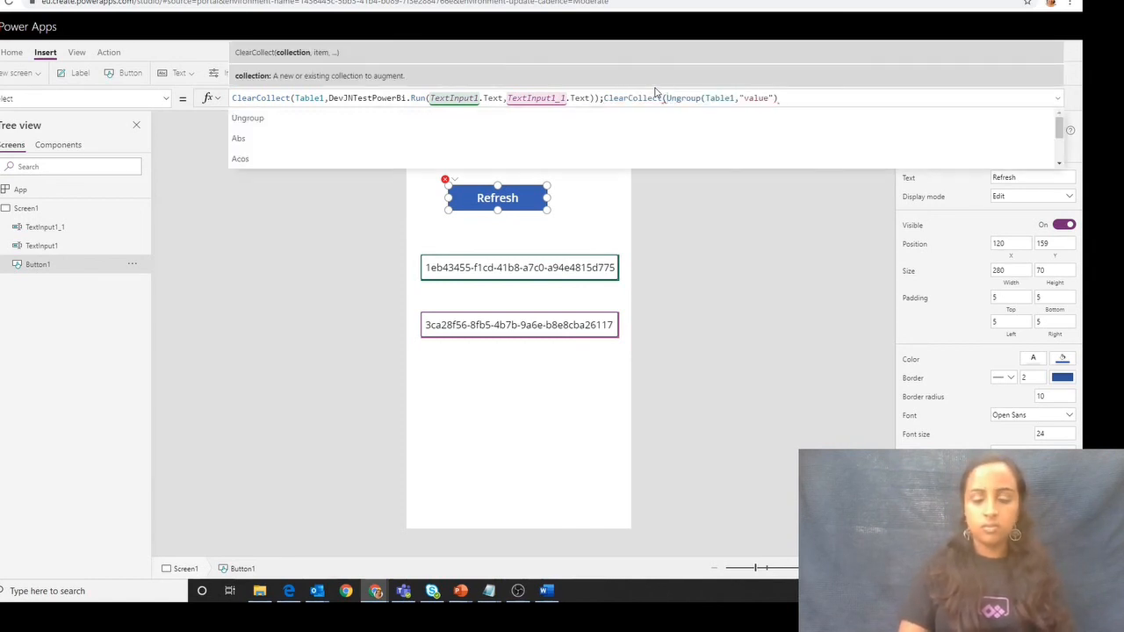
left_click(808, 98)
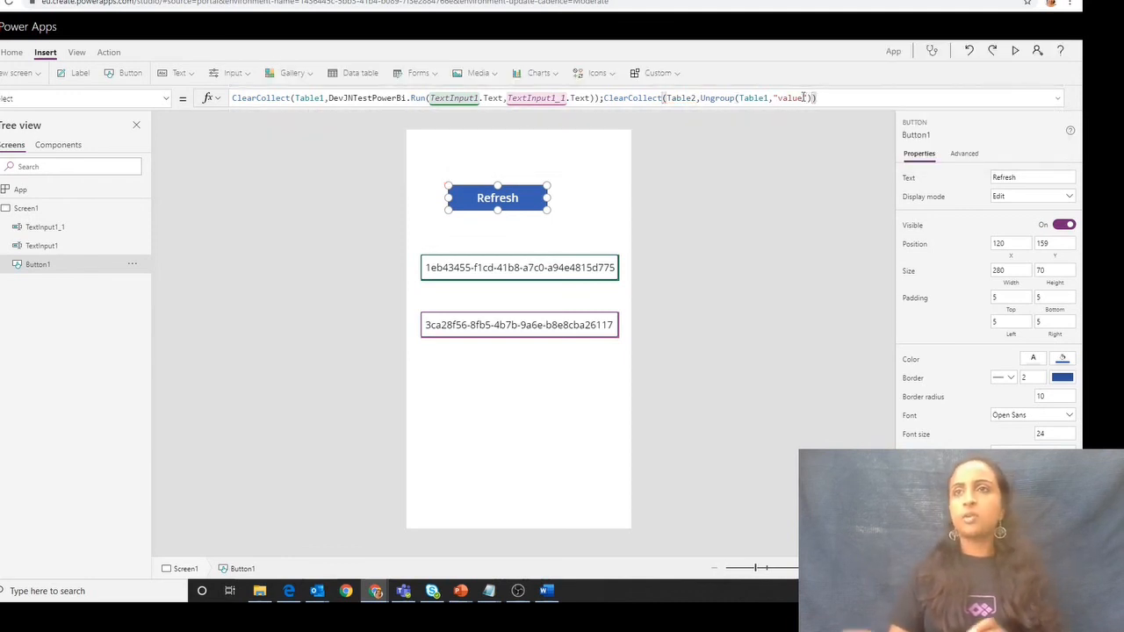
left_click(765, 259)
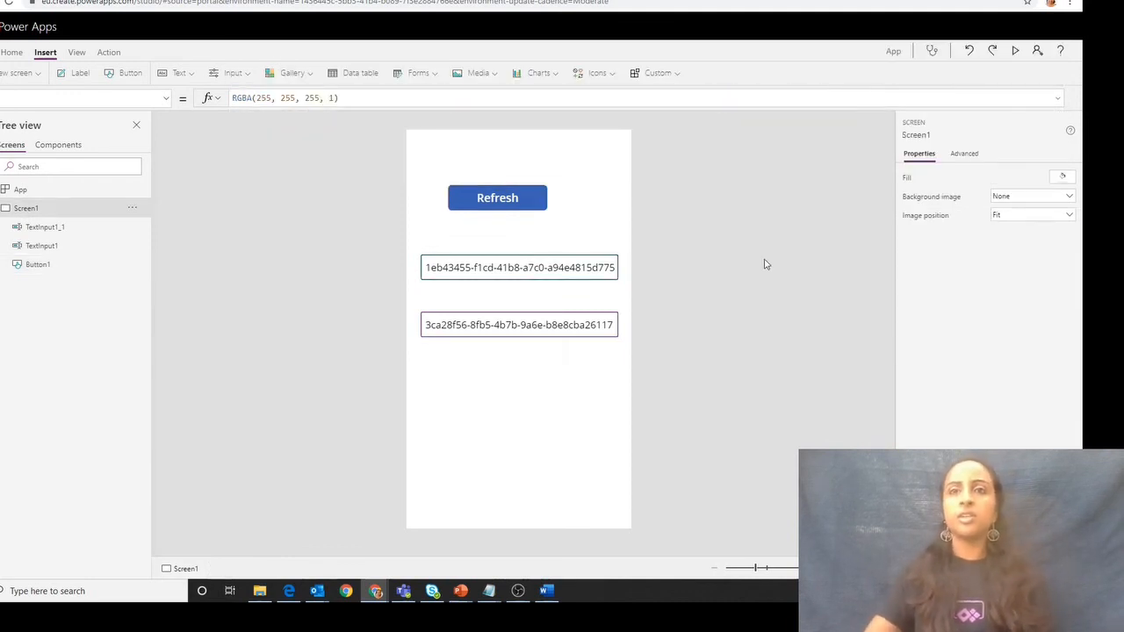
left_click(512, 199, "alt")
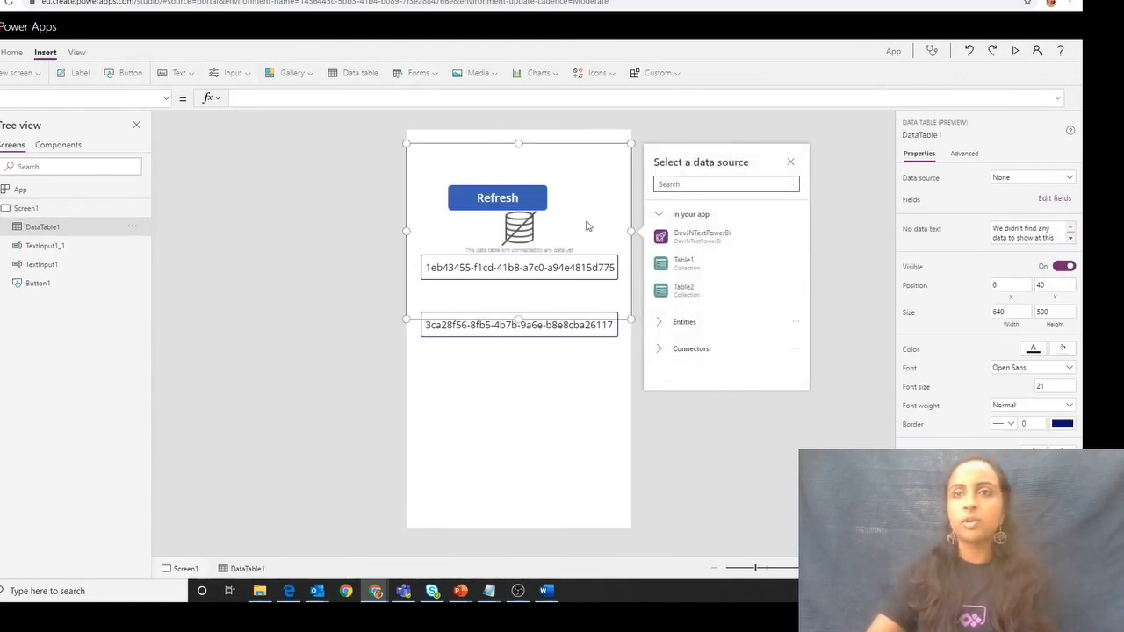
- Insert a data table below the two text inputs, 560 wide and 480 high, at X 42 and Y 626
left_click_drag(573, 140, 581, 339)
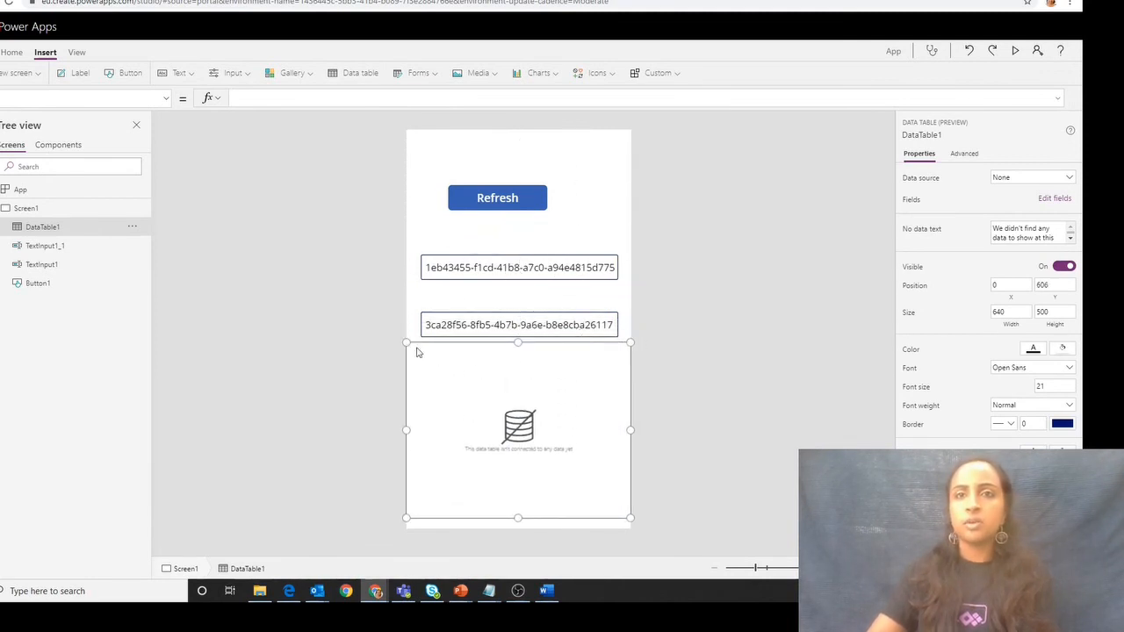
left_click_drag(417, 352, 433, 361)
left_click_drag(632, 352, 620, 350)
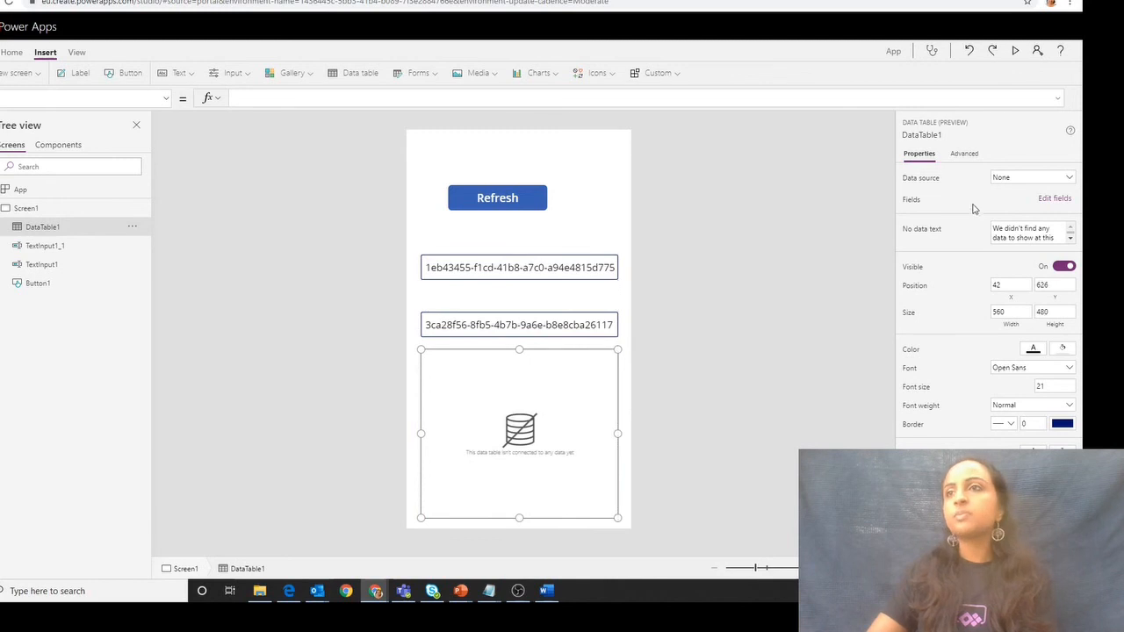
- Connect the data table to Table2 and add the refreshType, requestId, startTime, endTime and status fields
left_click(1024, 177)
left_click(943, 314)
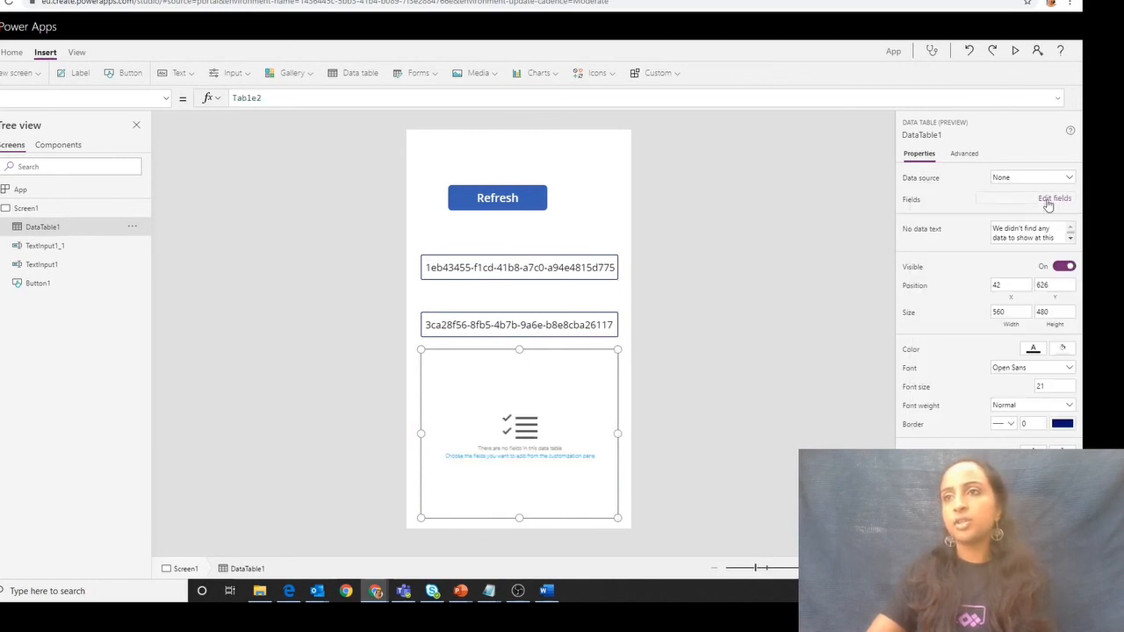
left_click(1048, 202)
left_click(729, 151)
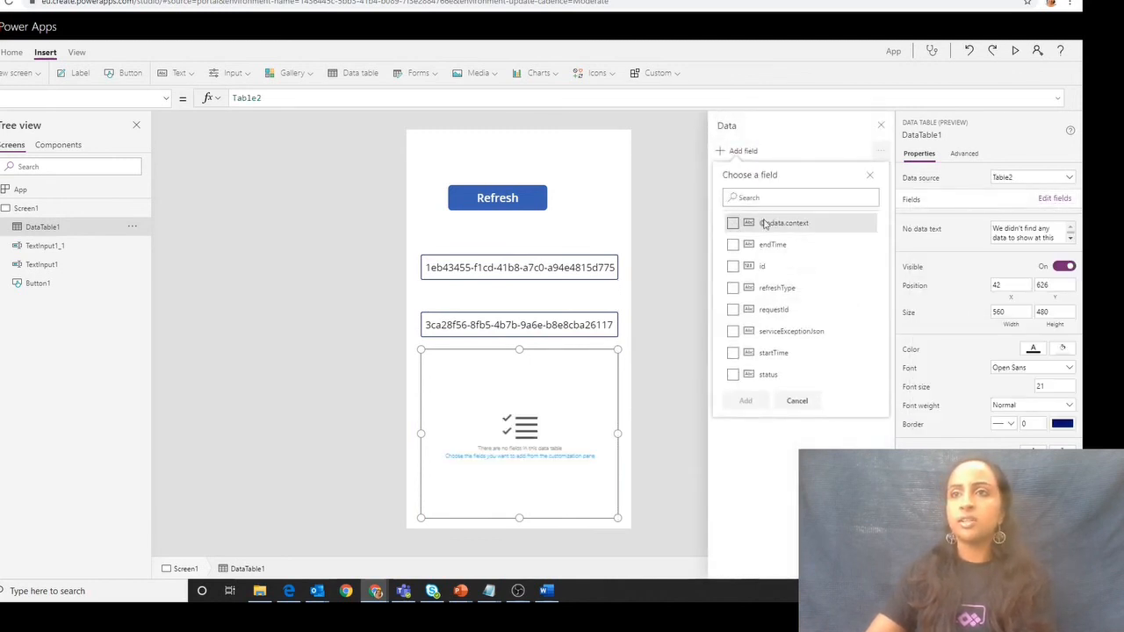
left_click(782, 289)
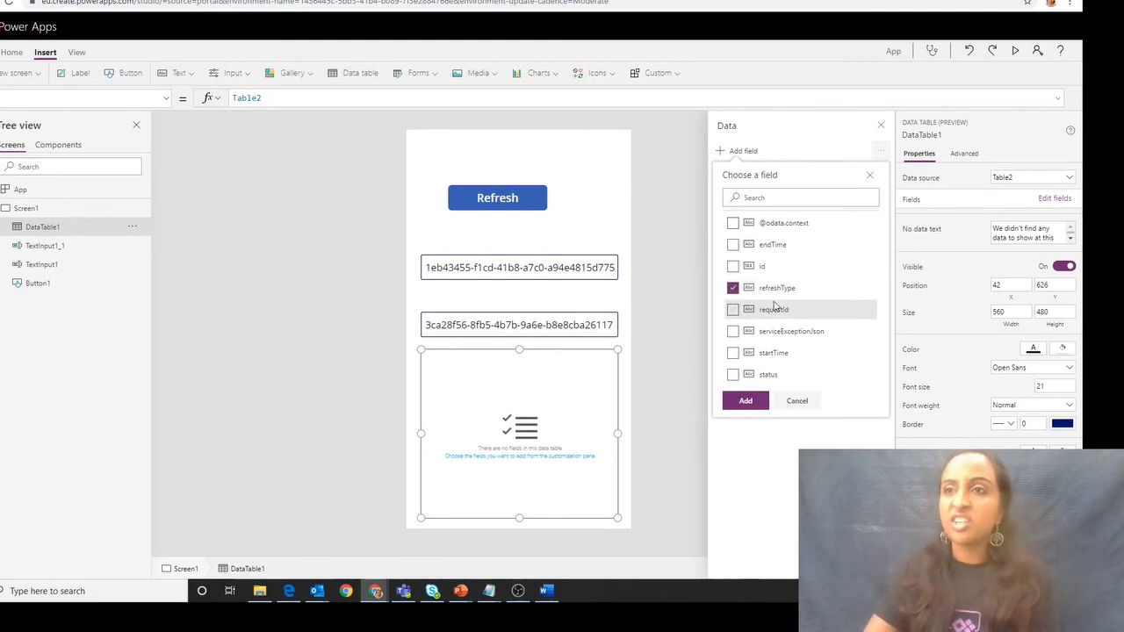
left_click(778, 312)
left_click(773, 353)
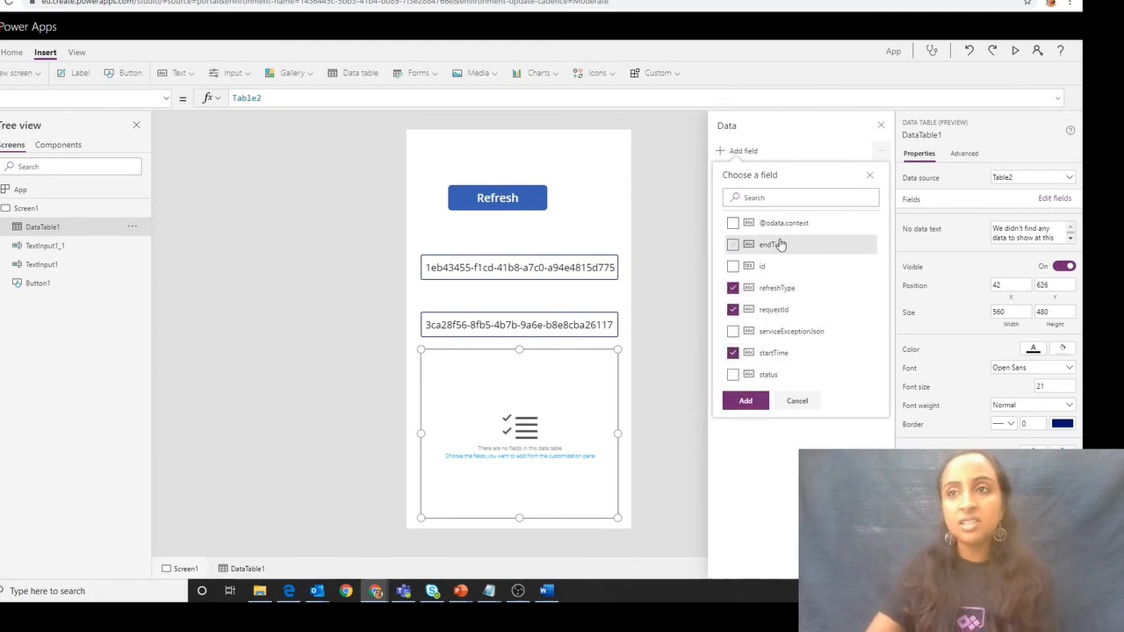
left_click(746, 374)
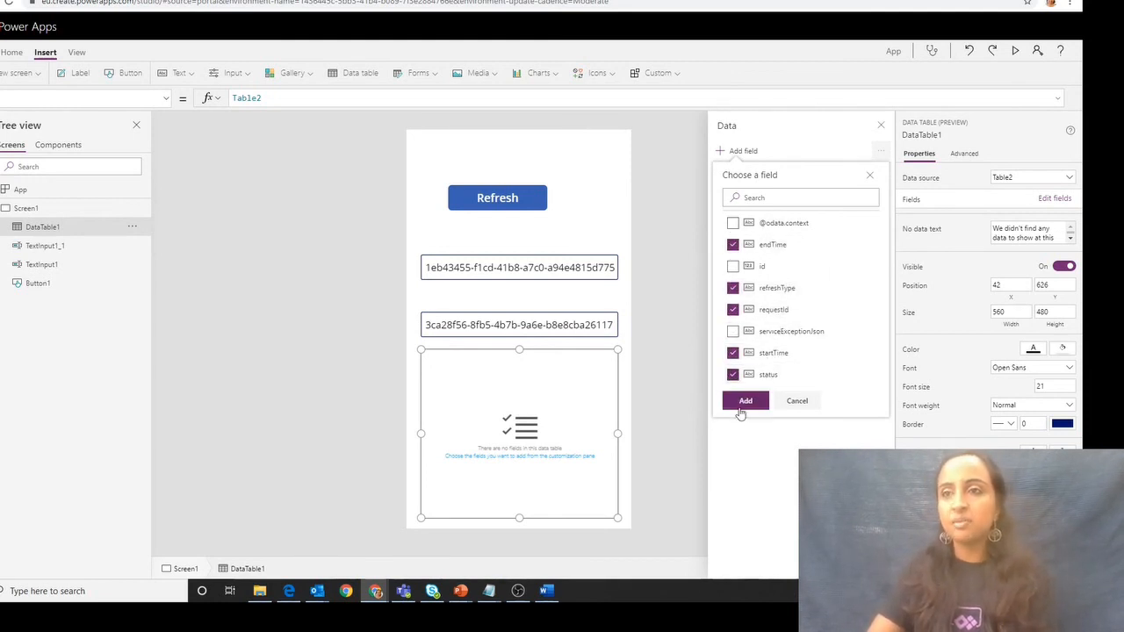
left_click(744, 403)
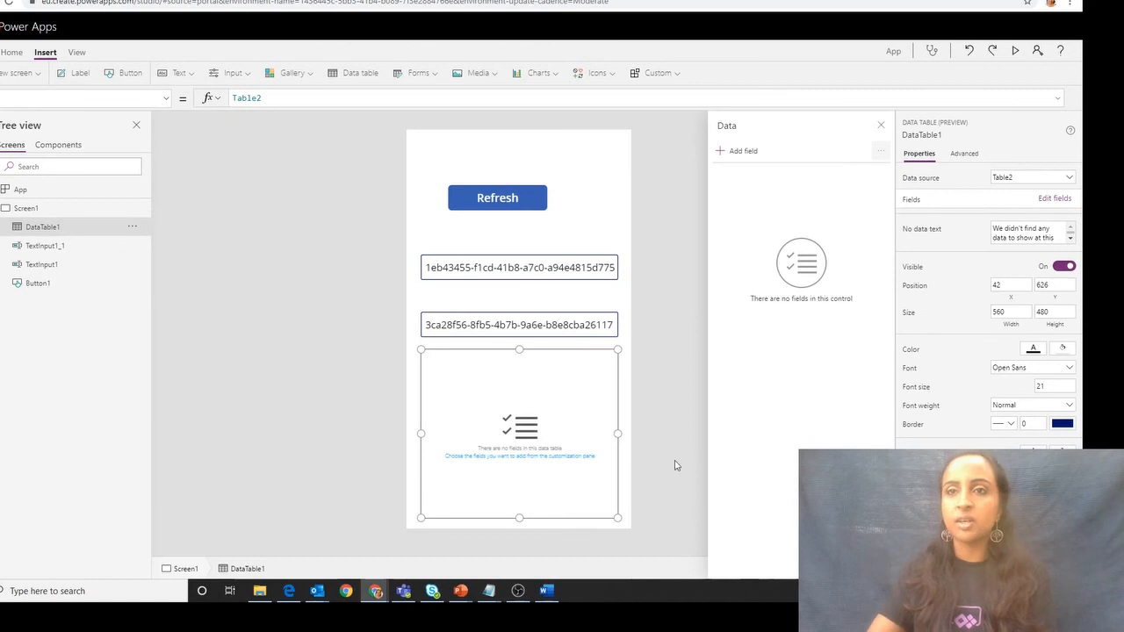
left_click(638, 351)
left_click(581, 354)
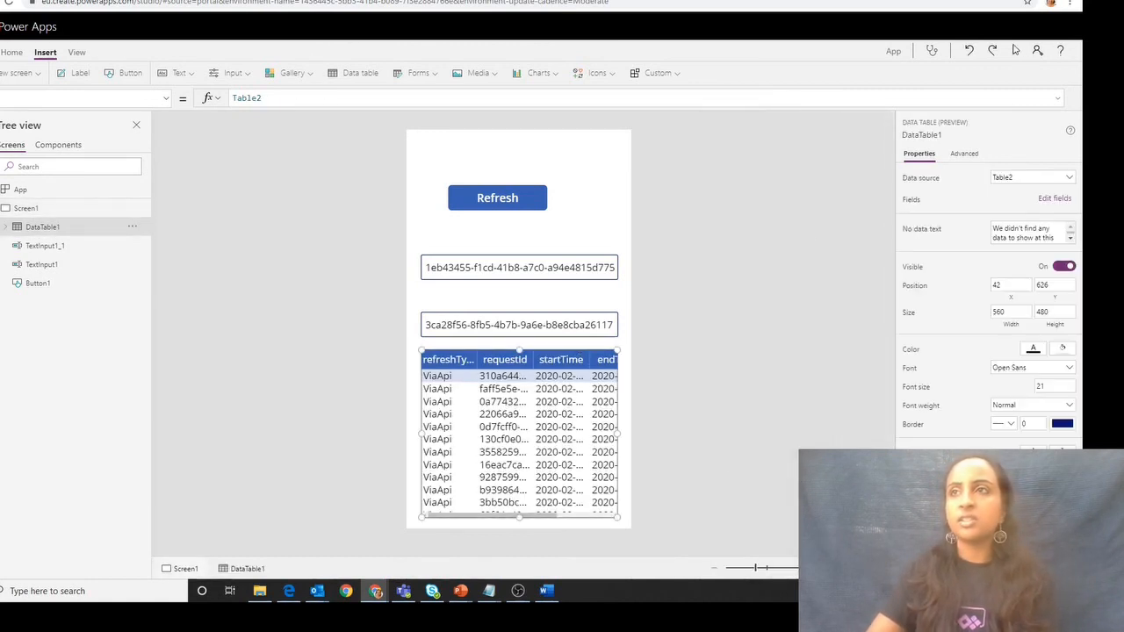
- Preview the app, examine the refresh history rows through to the status column, and return to the editor
left_click(1016, 50)
left_click_drag(501, 563, 603, 564)
scroll(618, 439, "down", 3)
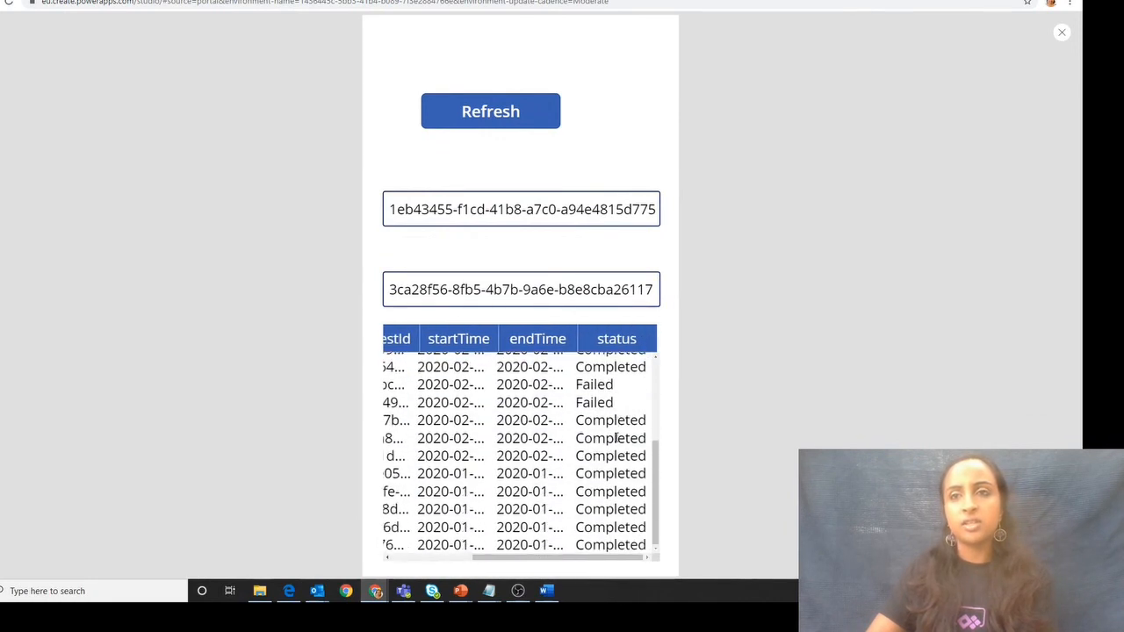
scroll(618, 438, "up", 5)
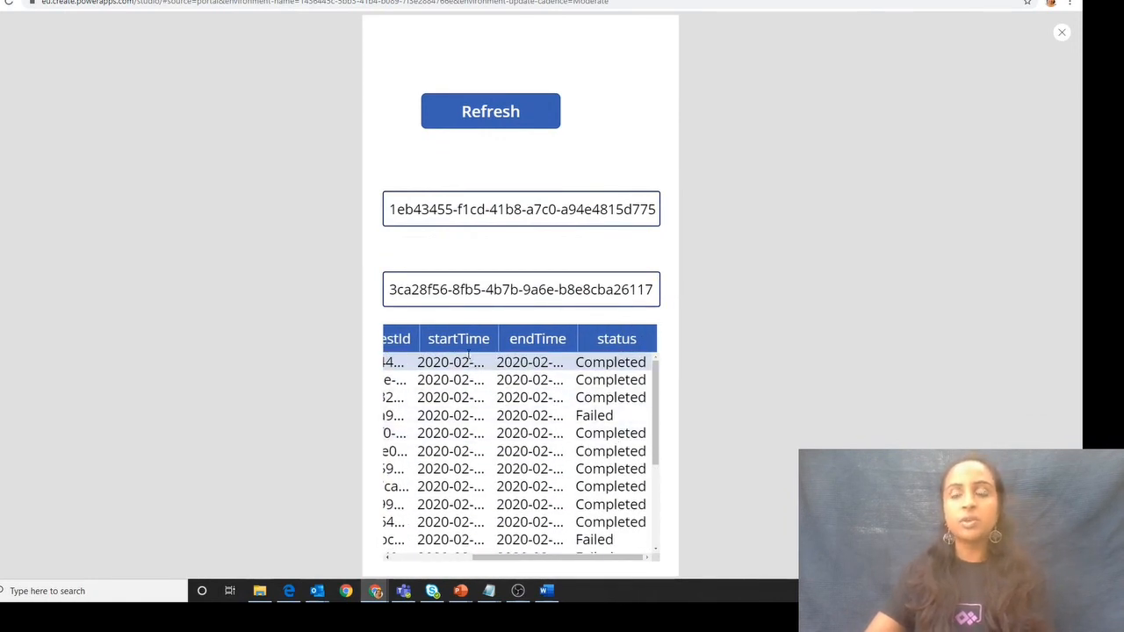
left_click(1063, 33)
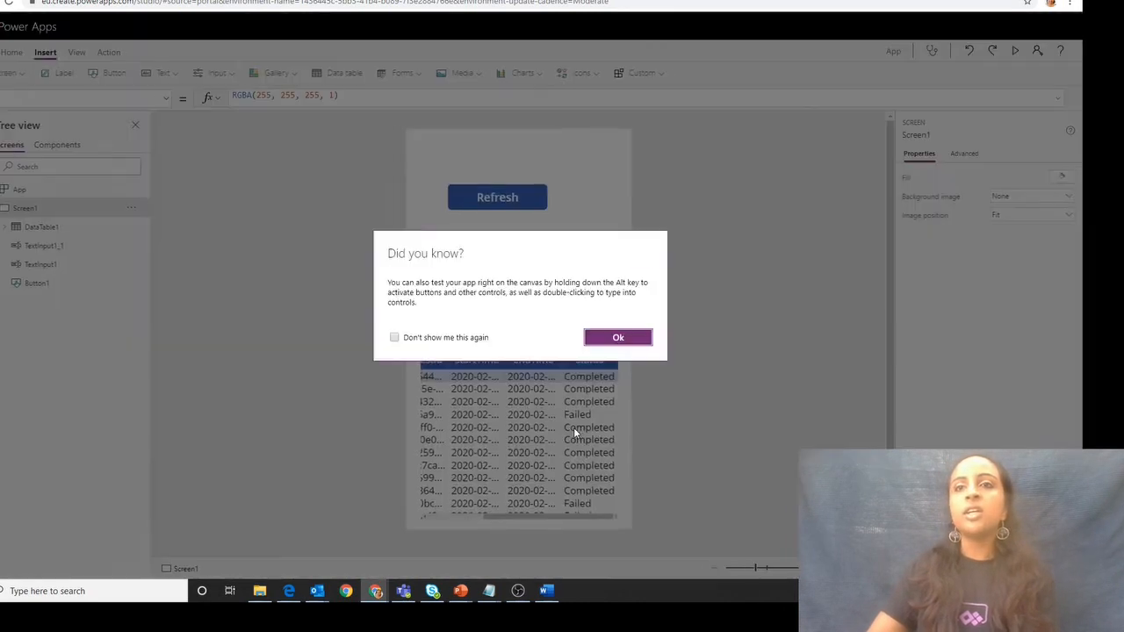
left_click(609, 346)
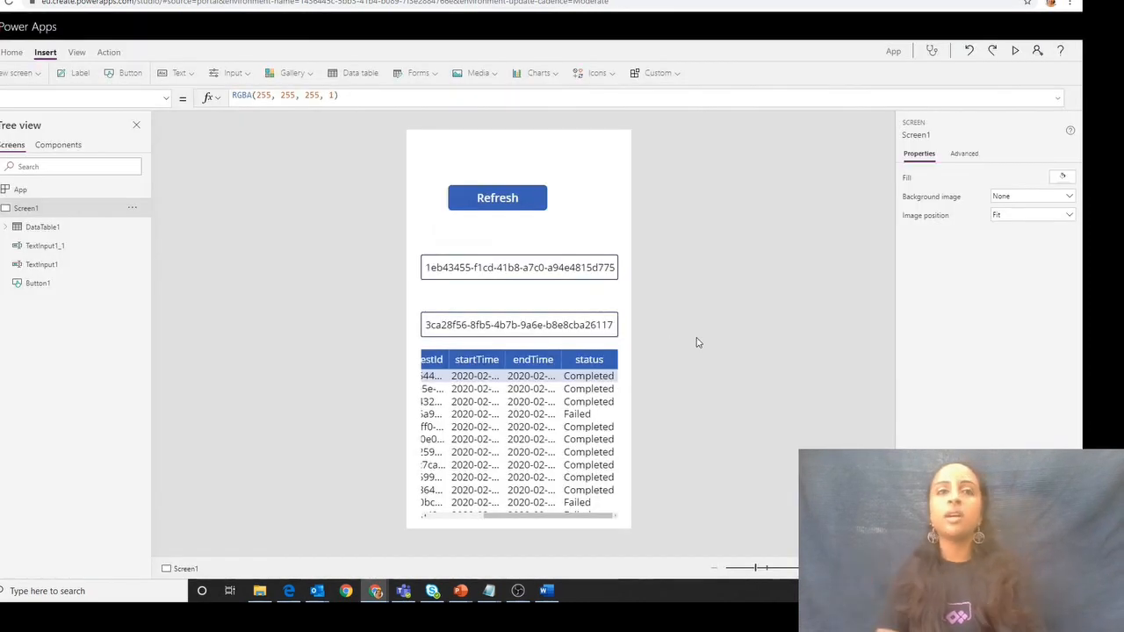